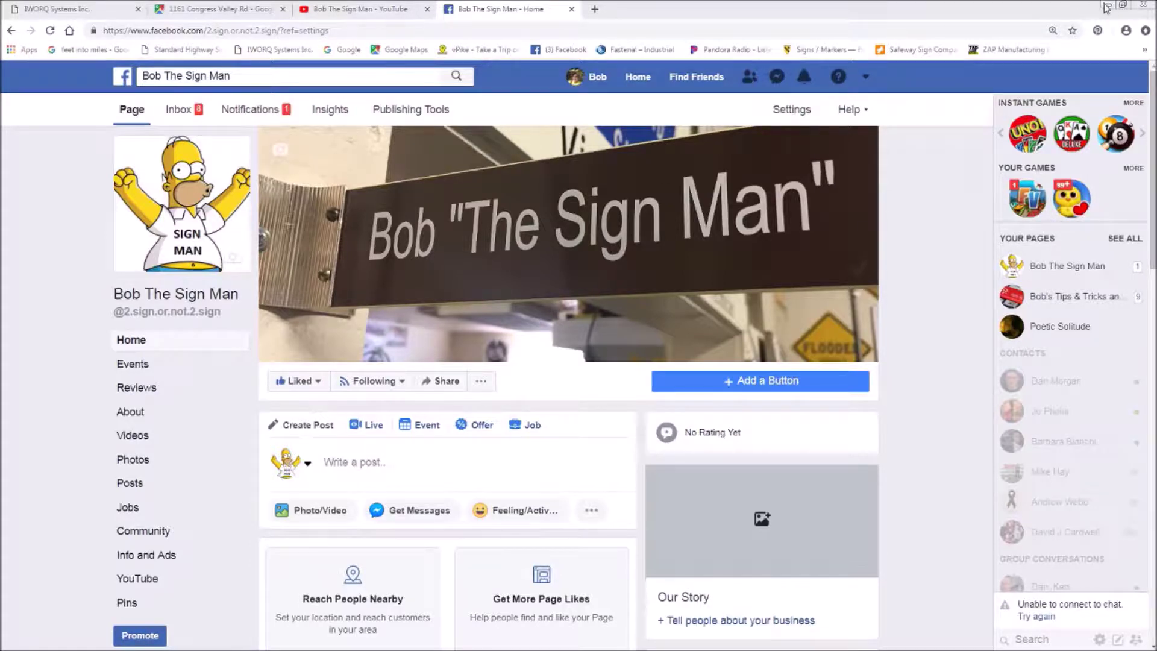
Switch from the browser and the G1-7 PDF to Composer and draw a decorative border about 55 in long on the empty page
left_click(1107, 7)
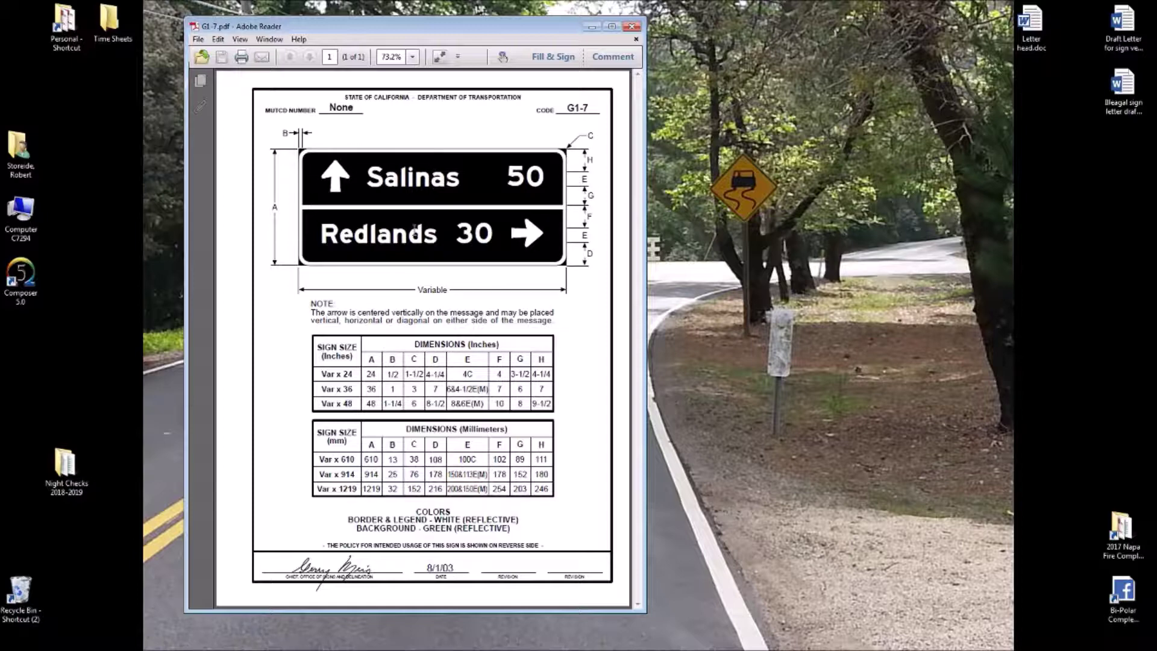
left_click(591, 28)
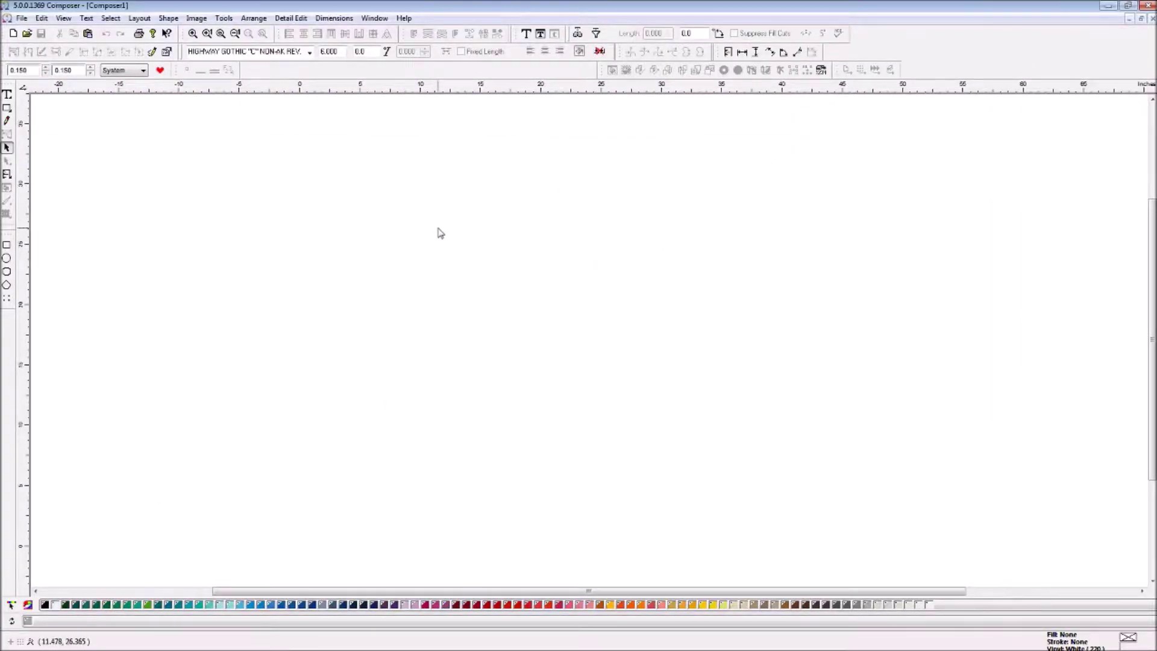
left_click(7, 272)
left_click_drag(177, 229, 848, 455)
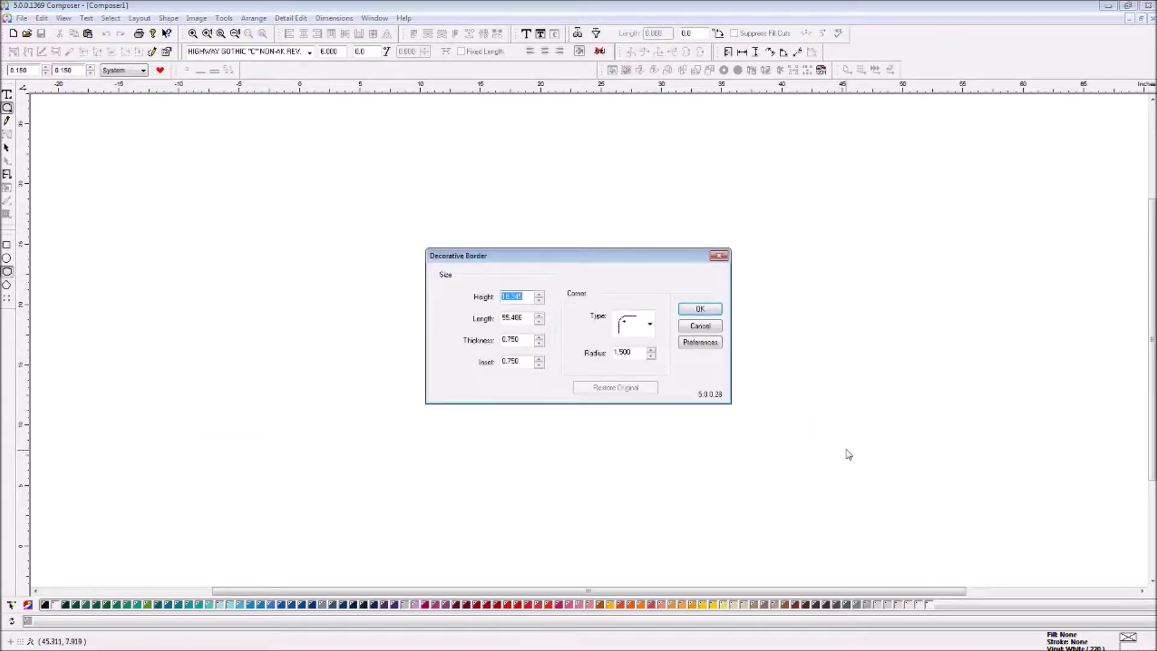
Size the decorative border to height 36, length 72, thickness 0 and inset 0, with a corner radius of 2.25
type("36")
key("Tab")
type("72")
key("Tab")
type("0")
key("Tab")
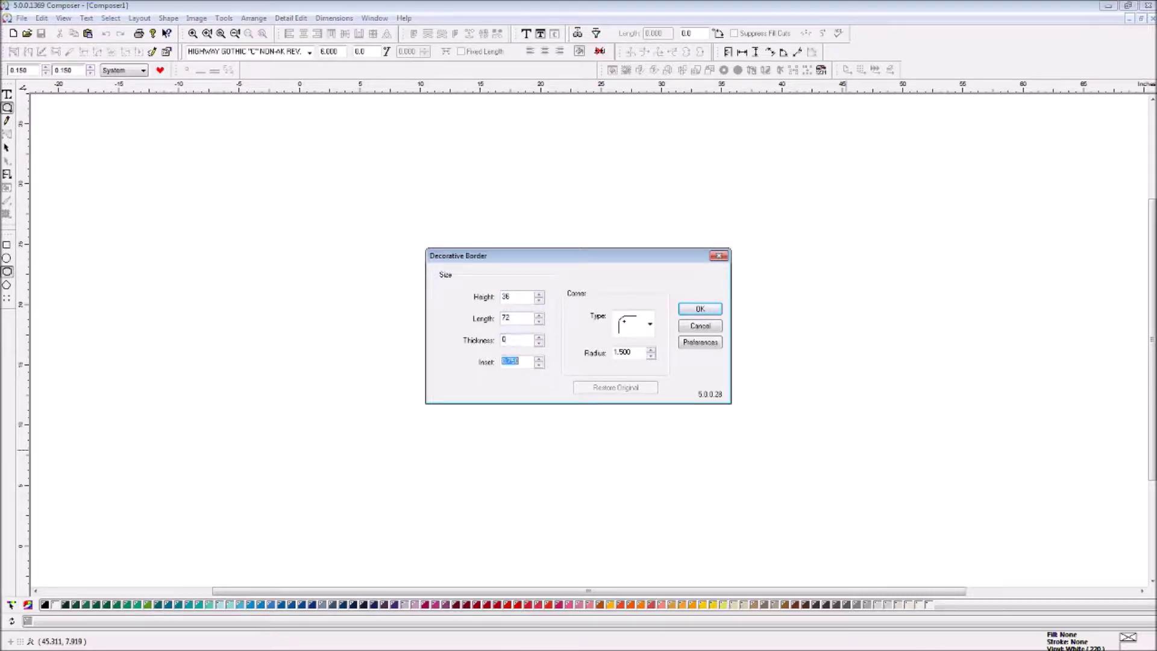
type("0")
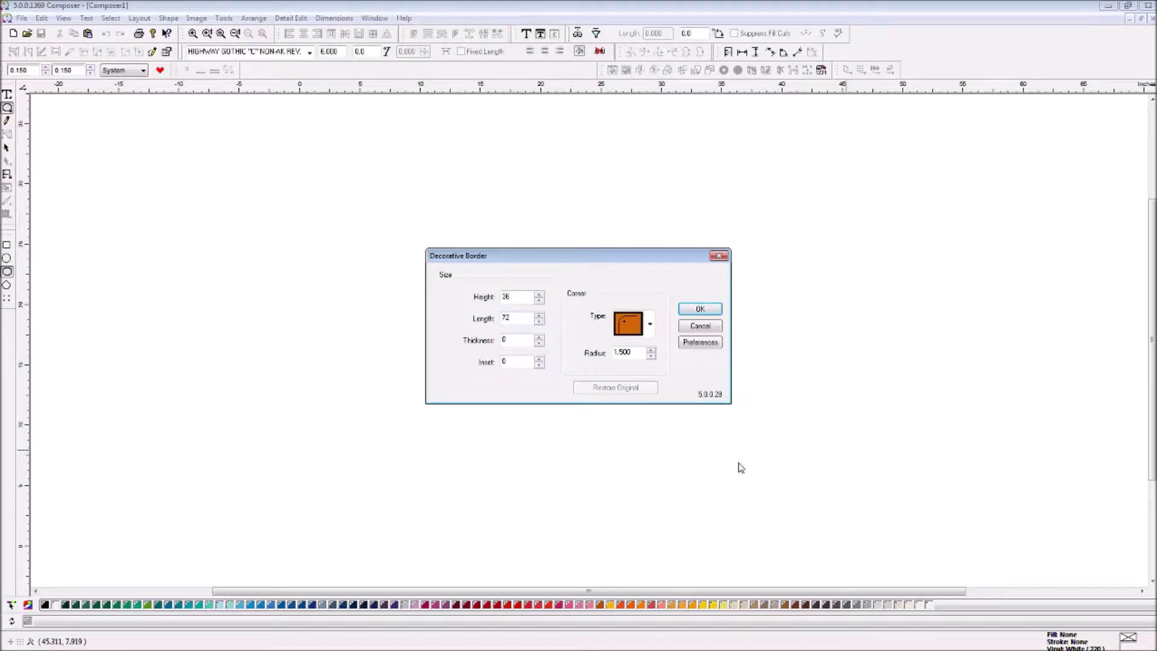
left_click_drag(640, 353, 607, 354)
type("2.25")
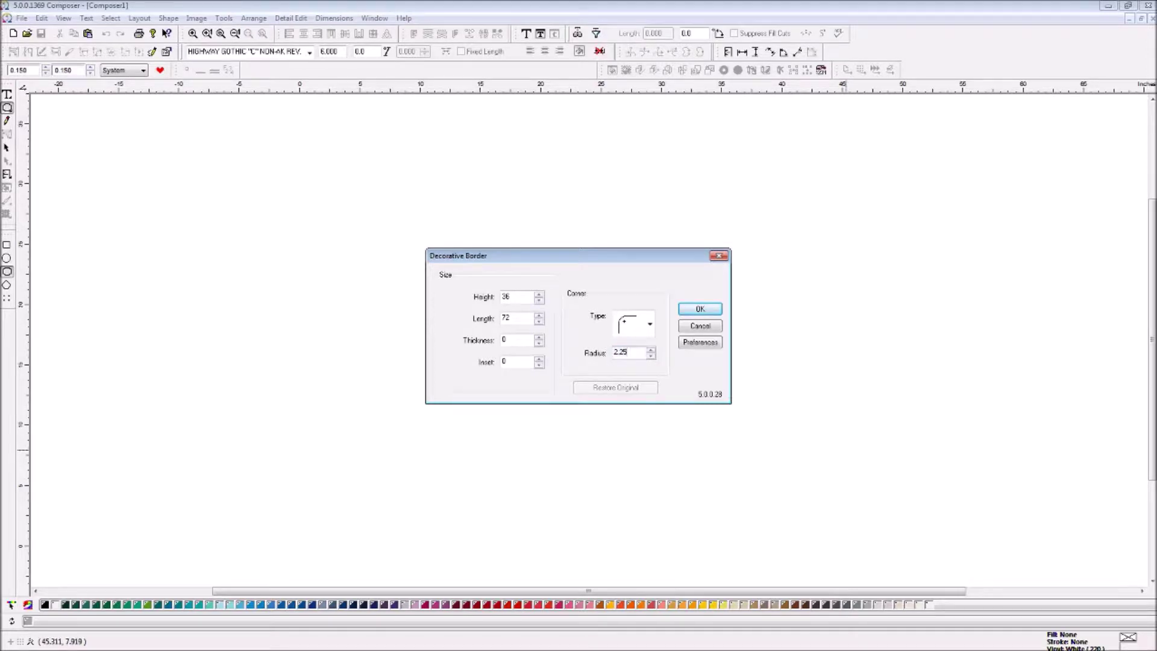
left_click(700, 309)
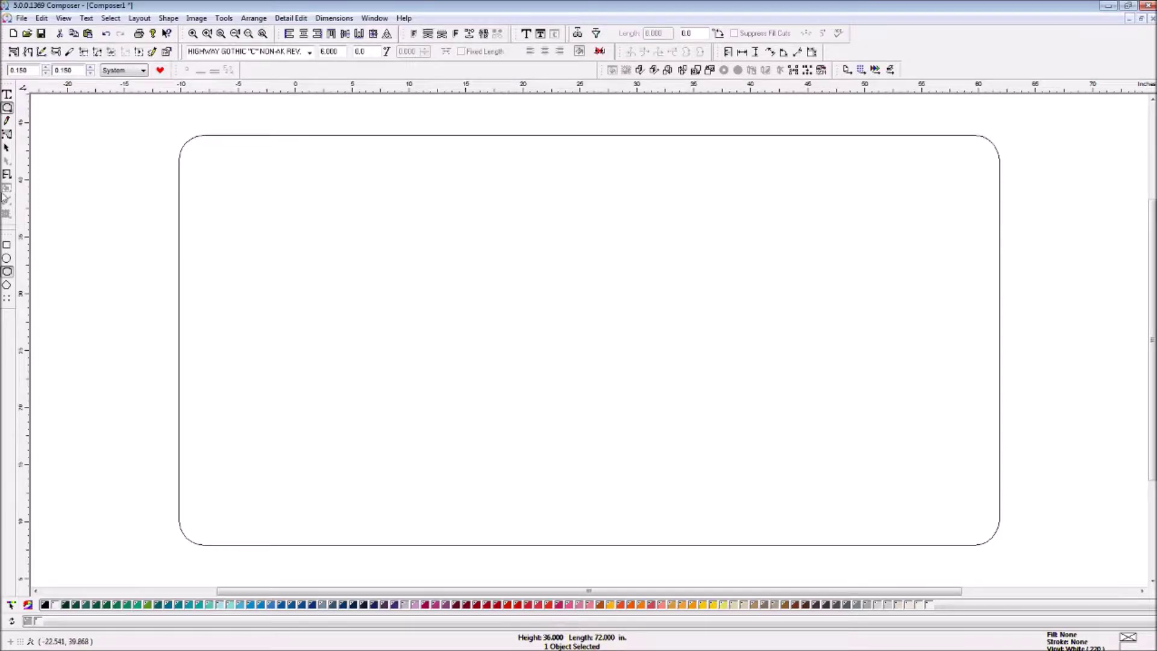
Place a vertical and a horizontal guide through the center of the selected border
left_click(7, 147)
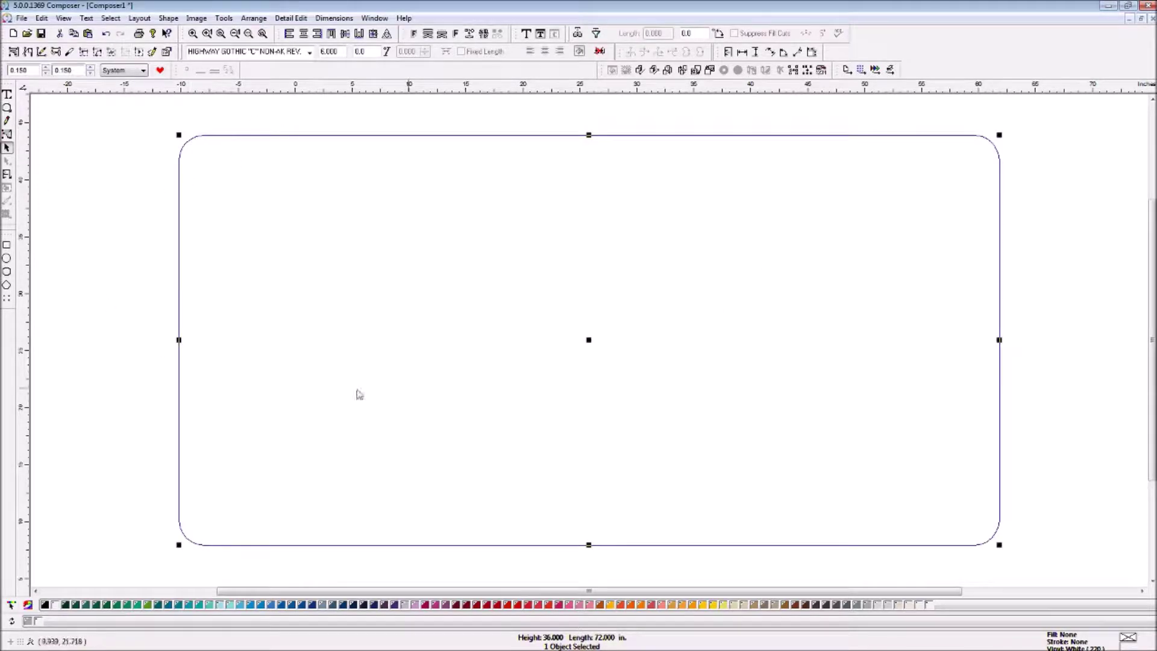
left_click_drag(24, 274, 590, 440)
left_click_drag(646, 90, 664, 340)
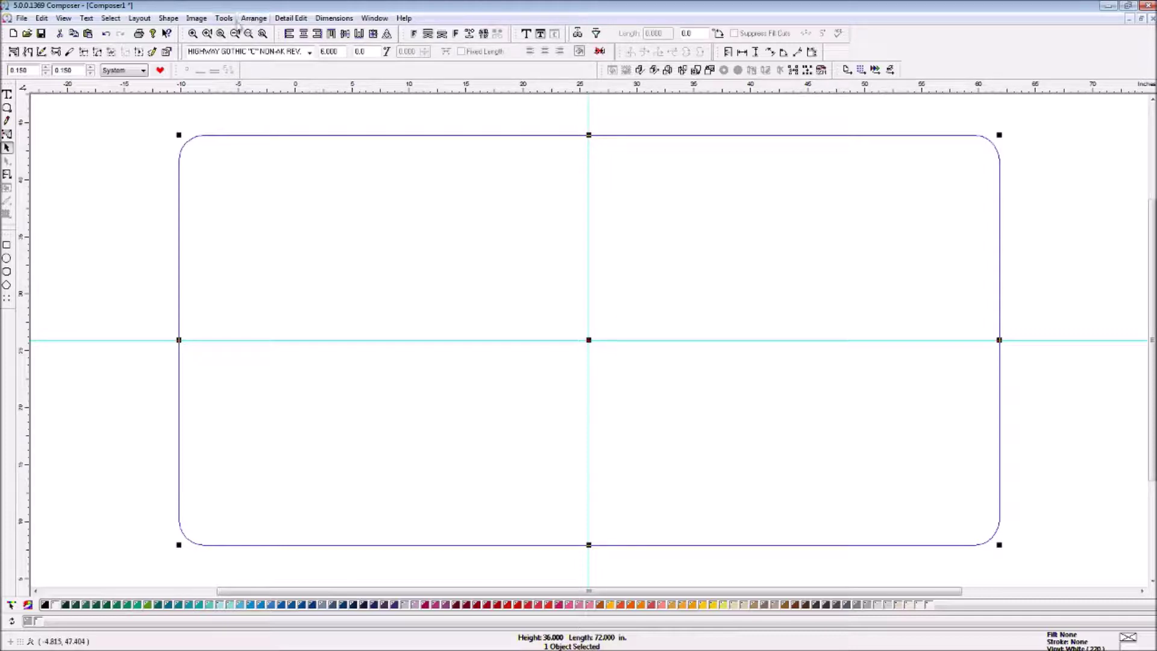
Consult the G1-7 sheet for the border width and outline the sign border with an outline distance of 1.0 in
left_click(225, 18)
left_click(244, 64)
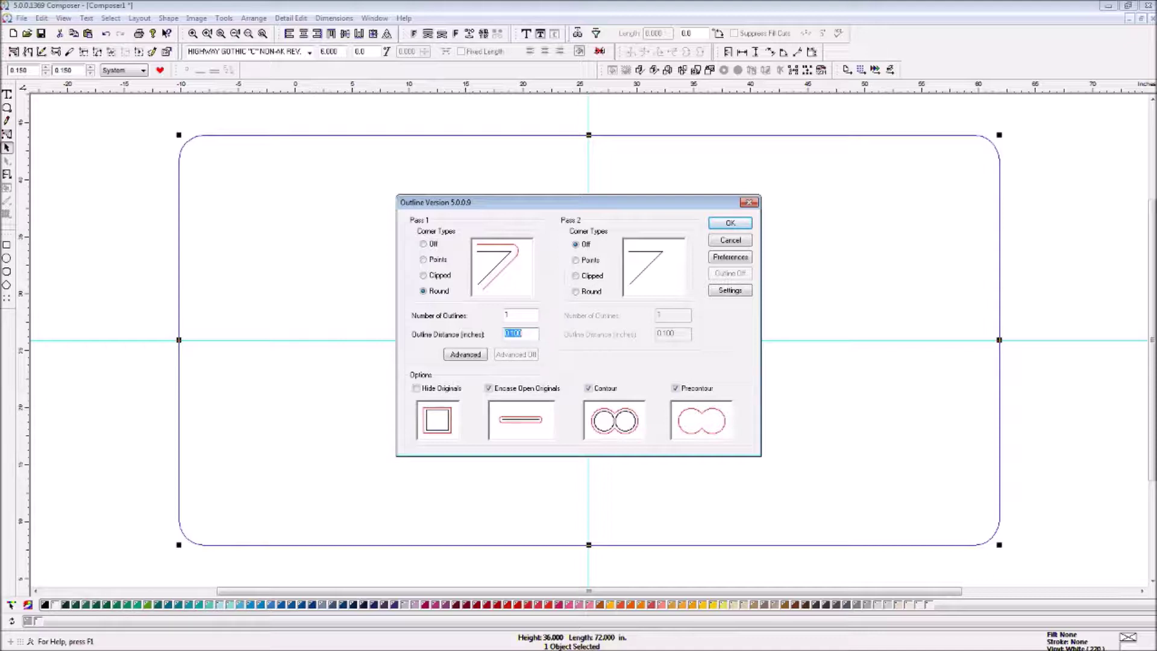
key("alt+Tab")
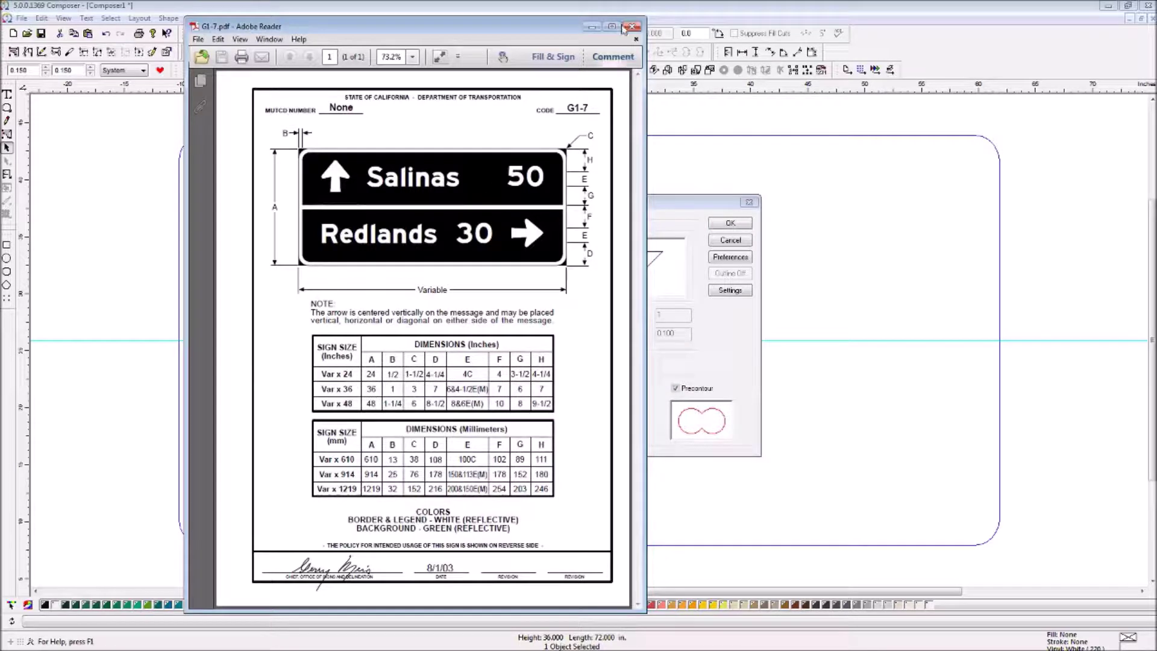
left_click(592, 26)
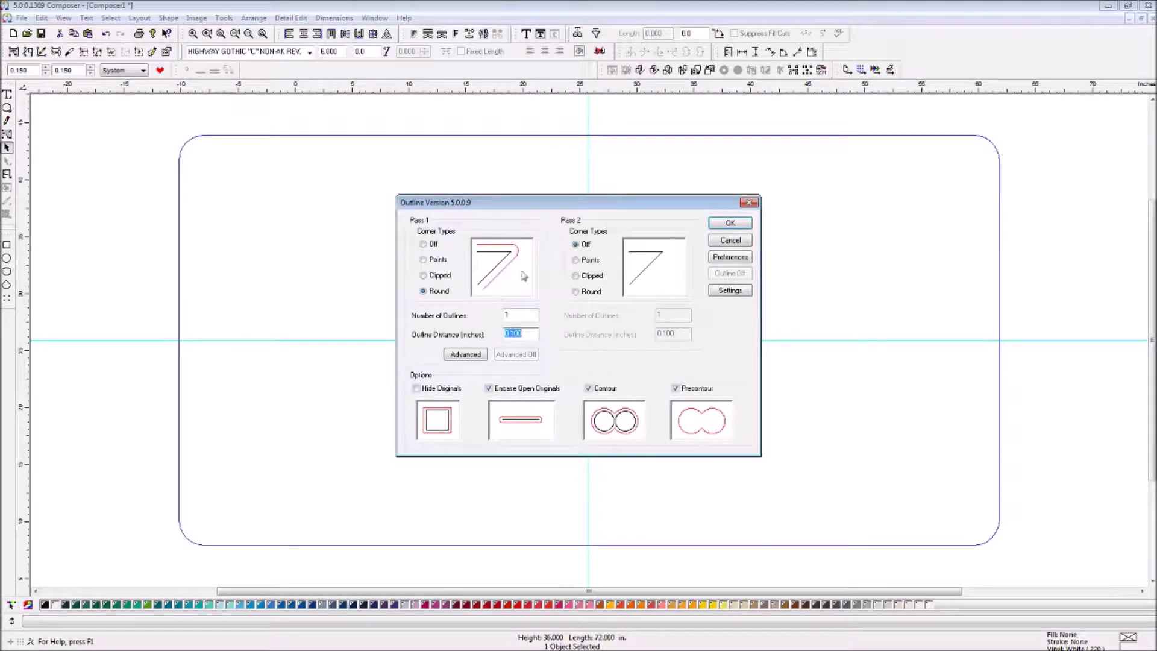
type("1.0")
left_click(743, 226)
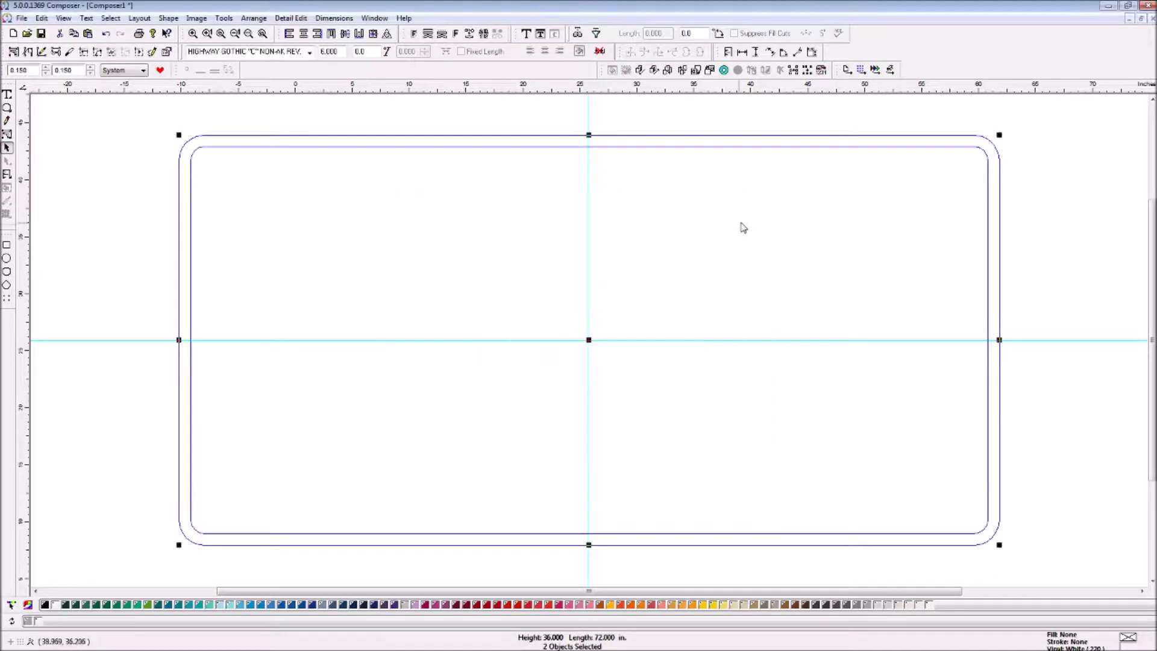
Color the inner border outline Bright Green, check the sign in the filled preview and return to the wireframe view
left_click(286, 123)
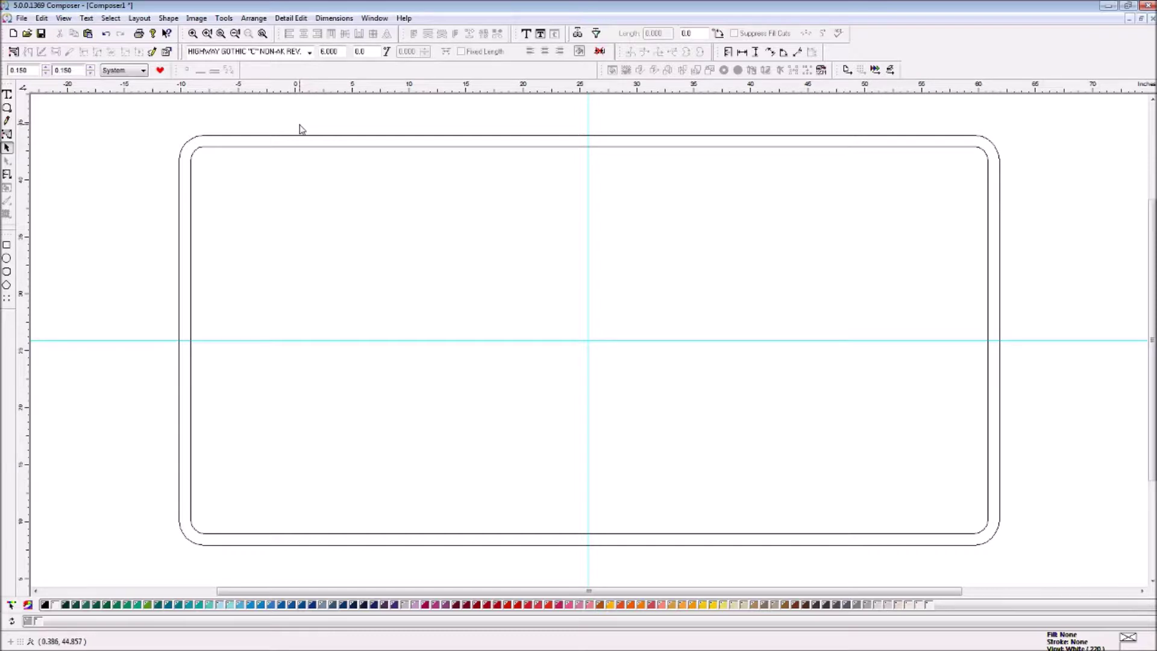
key("F9")
key("F9")
left_click(396, 148)
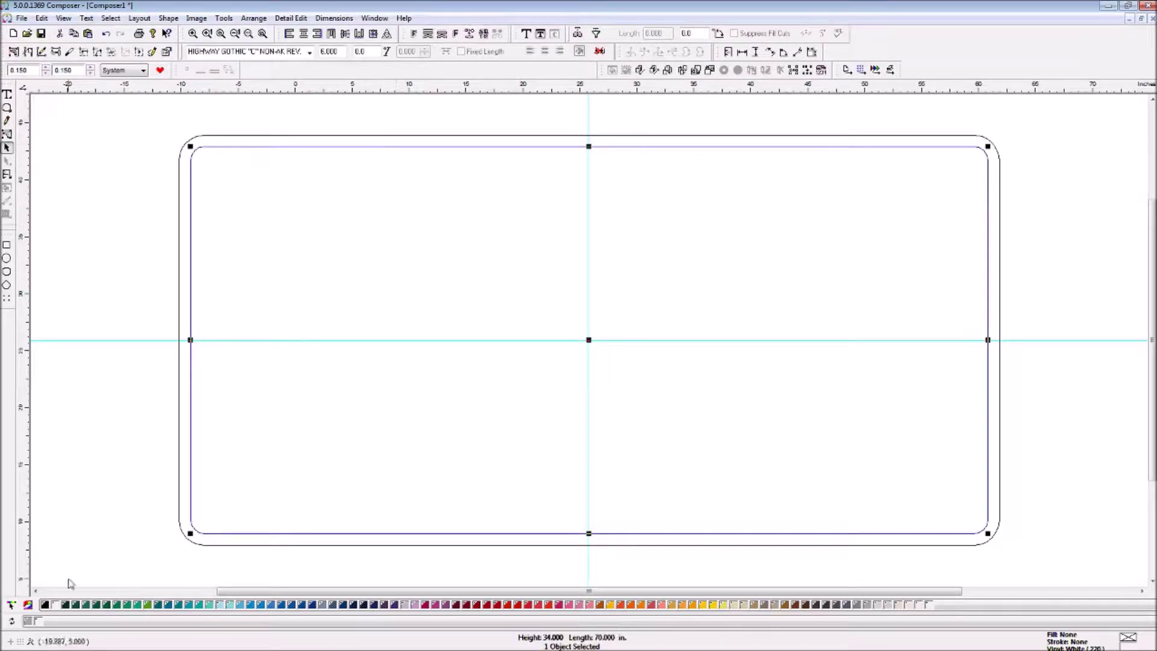
left_click(117, 606)
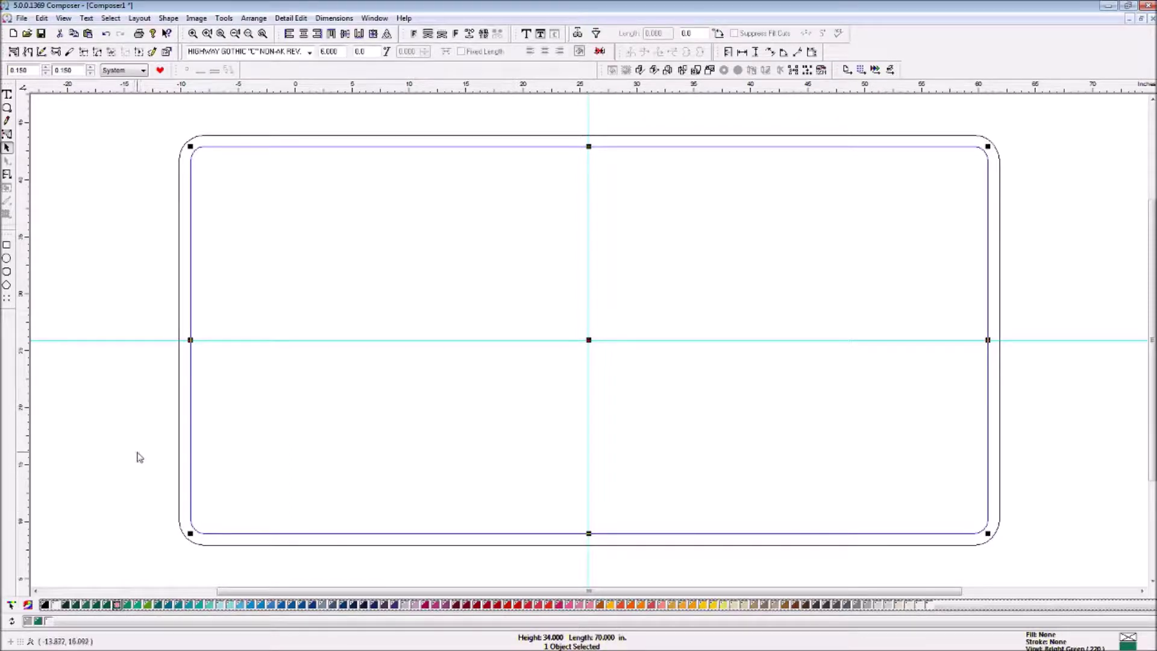
left_click(254, 18)
left_click(124, 134)
left_click(119, 138)
key("F9")
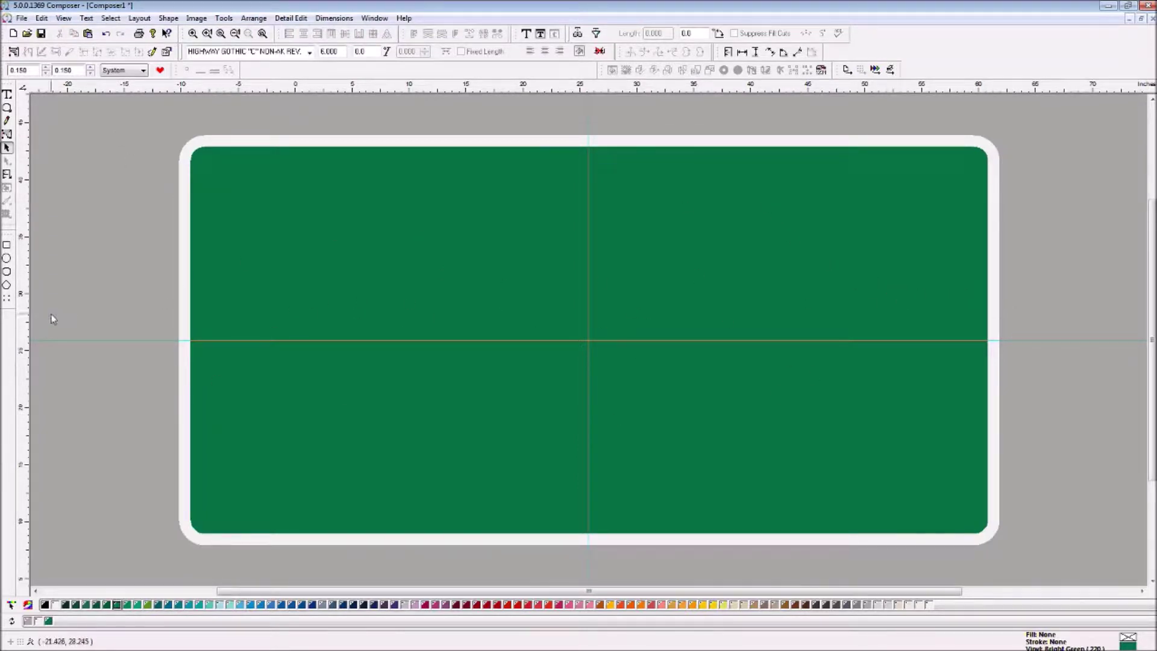
key("F9")
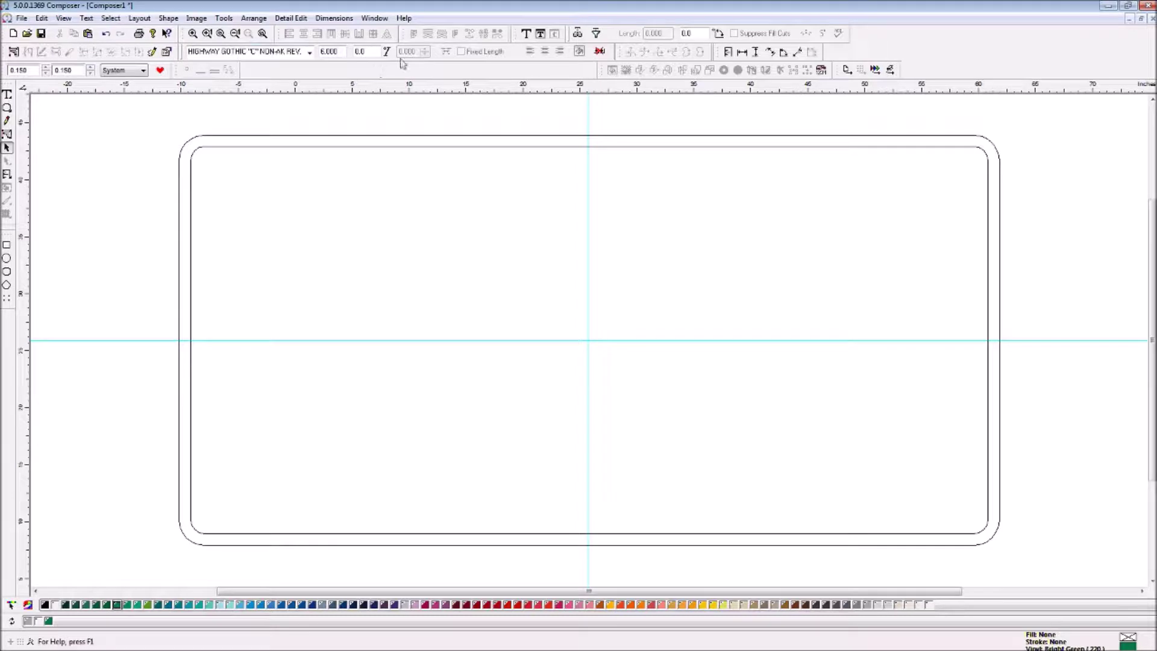
Consult the G1-7 sheet for the letter size and add the text "ST HELENA" in the upper half of the sign
left_click(8, 95)
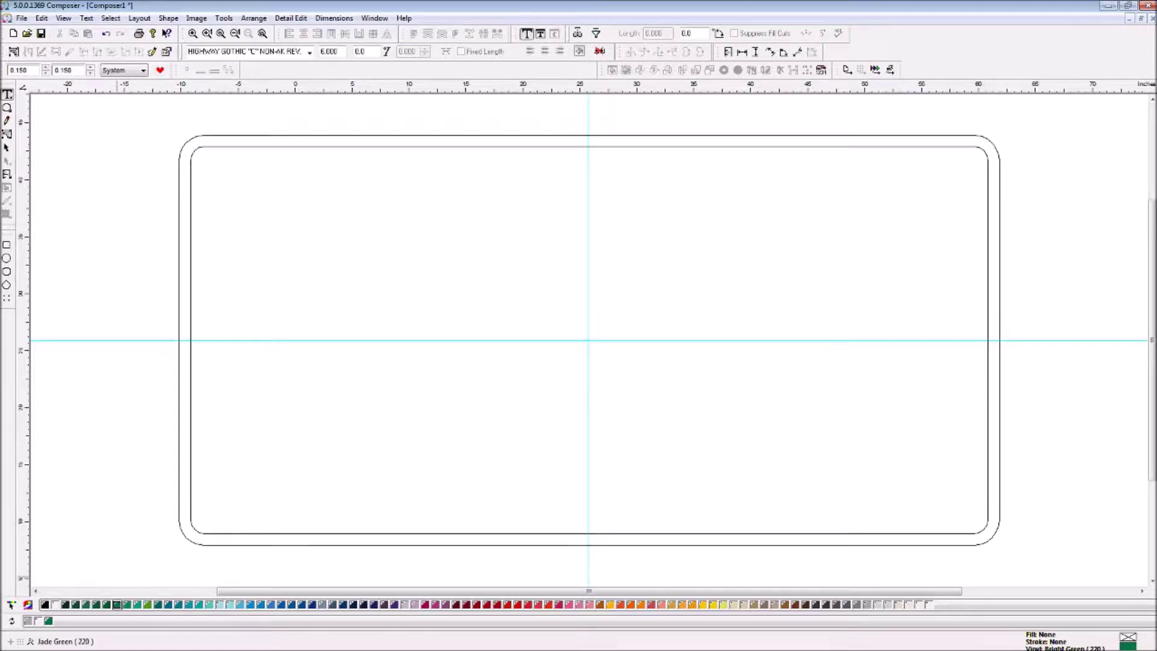
key("alt+Tab")
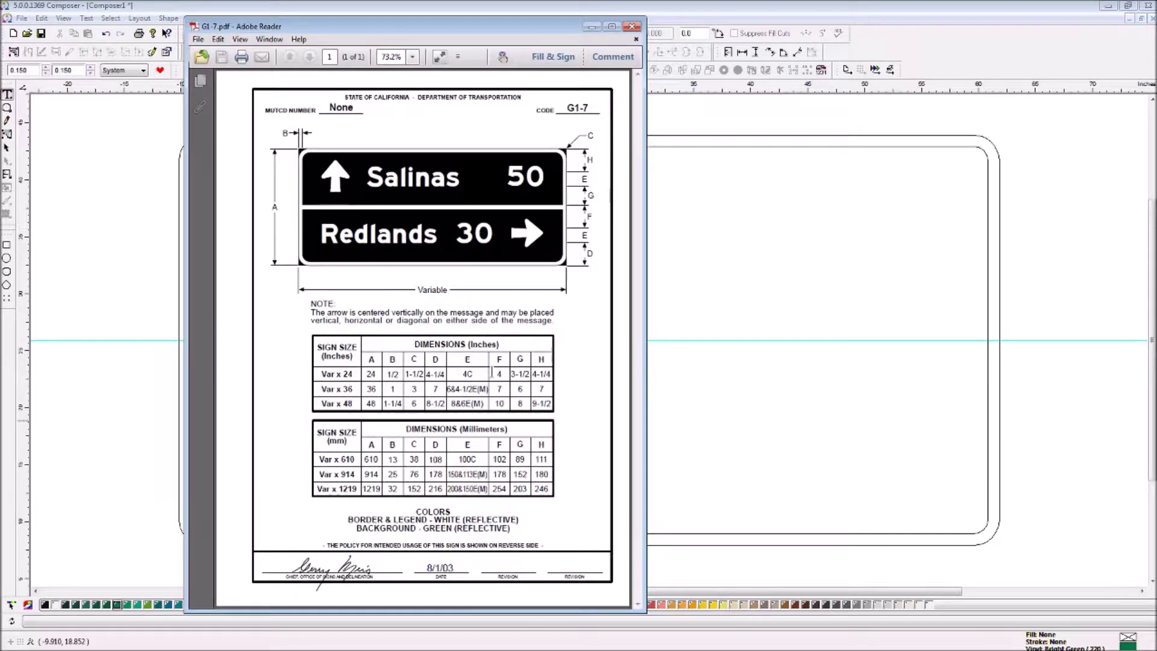
left_click(592, 26)
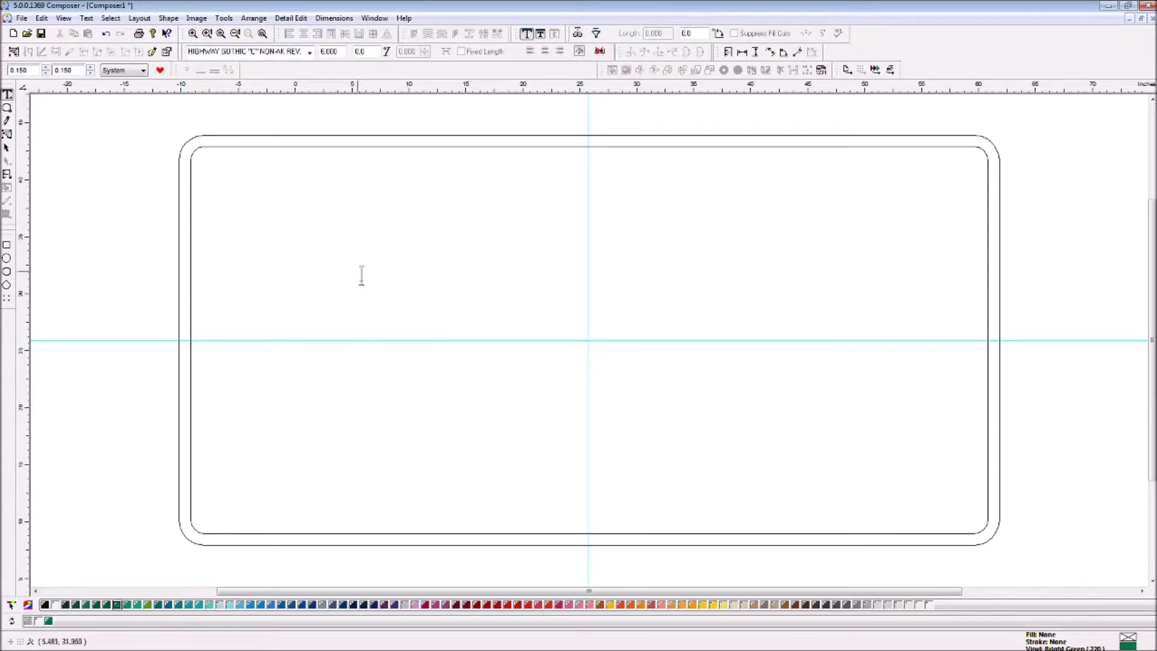
left_click(343, 249)
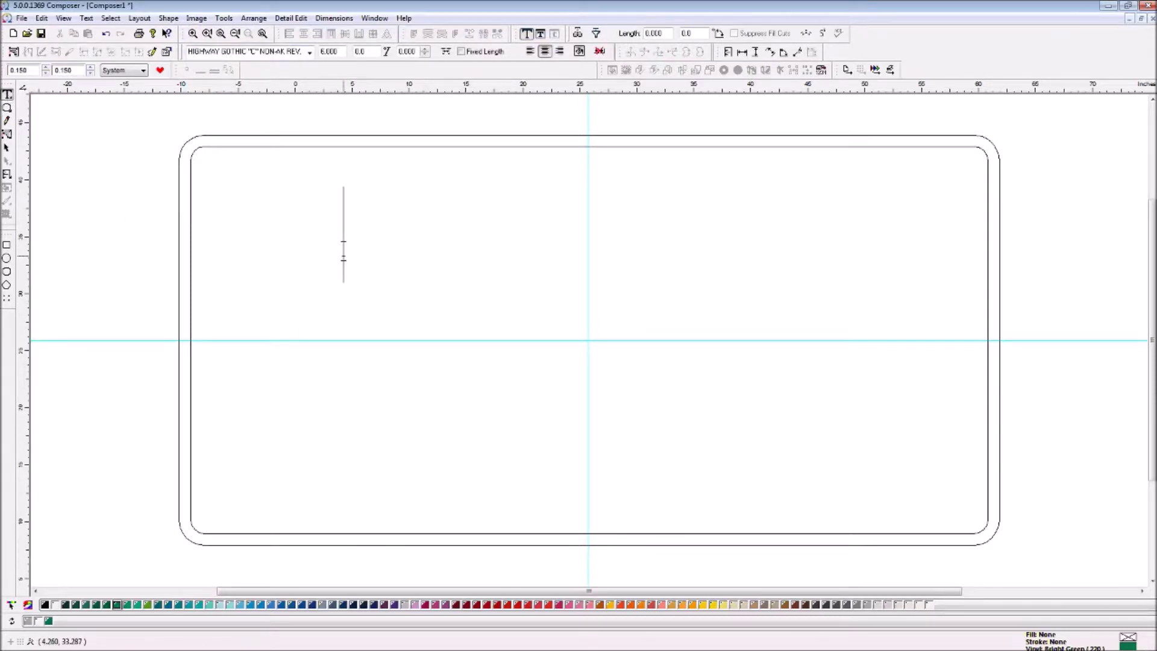
type("ST")
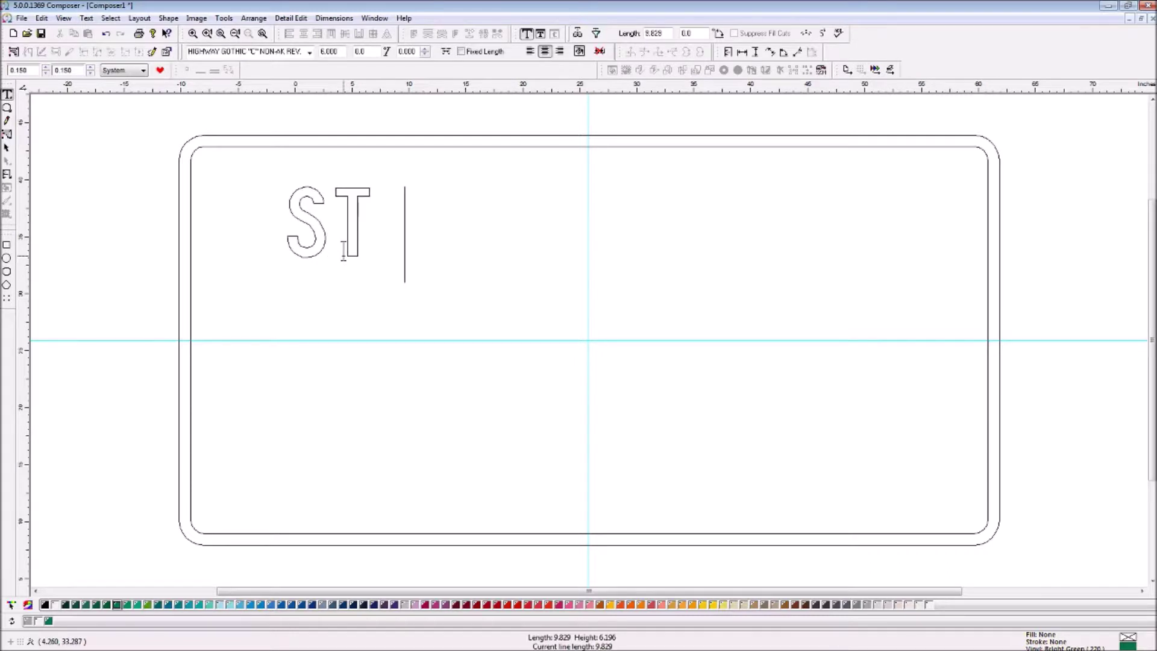
type(" H")
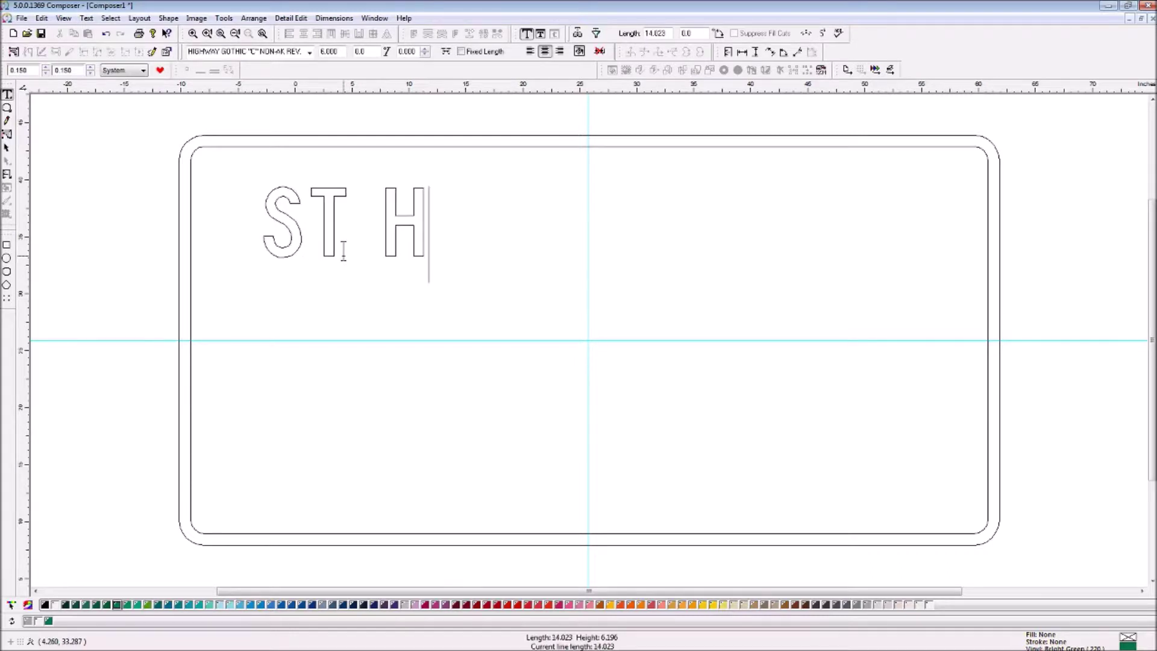
type("ELENA")
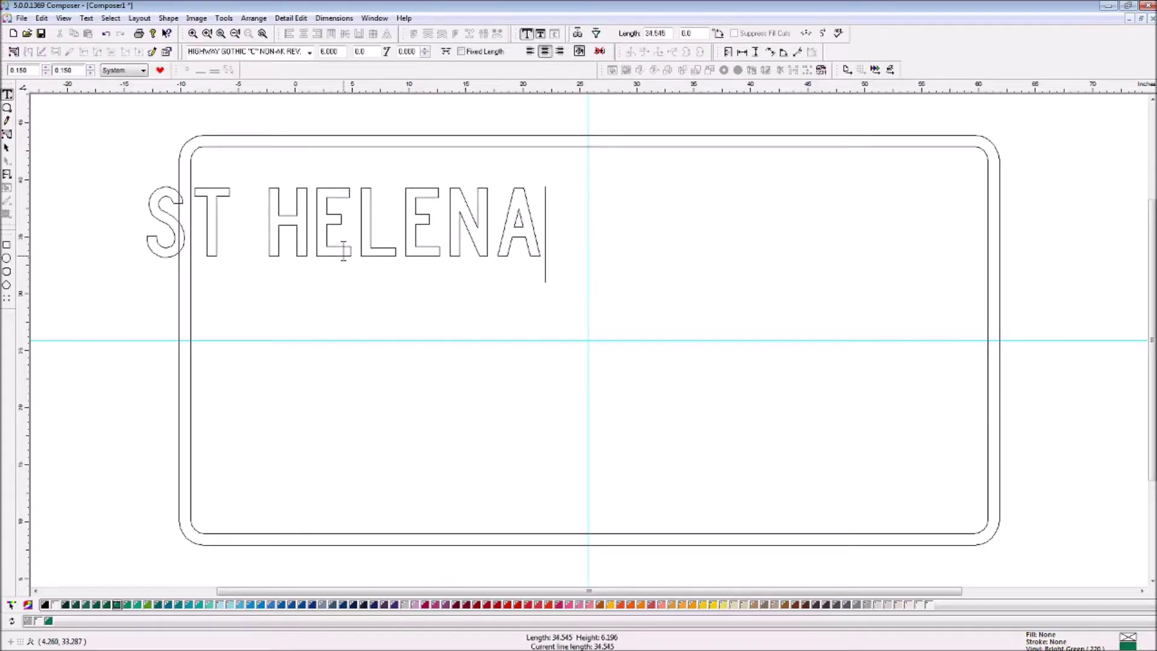
Add the text "CALISTOGA" in the lower half of the sign
left_click(414, 453)
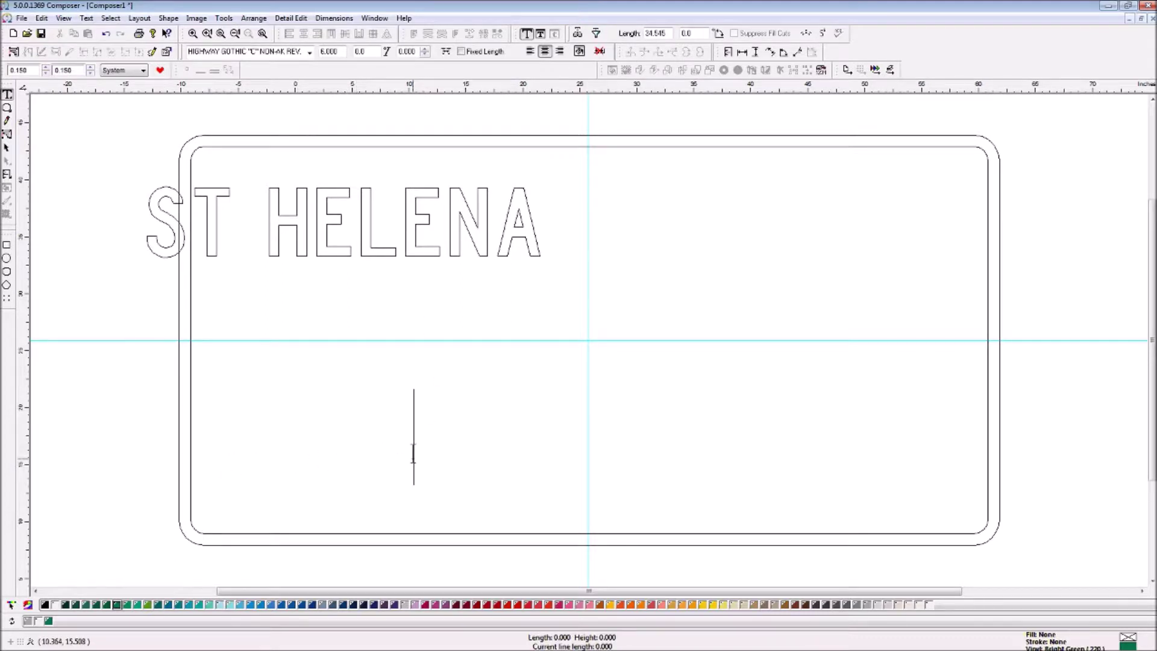
type("CA")
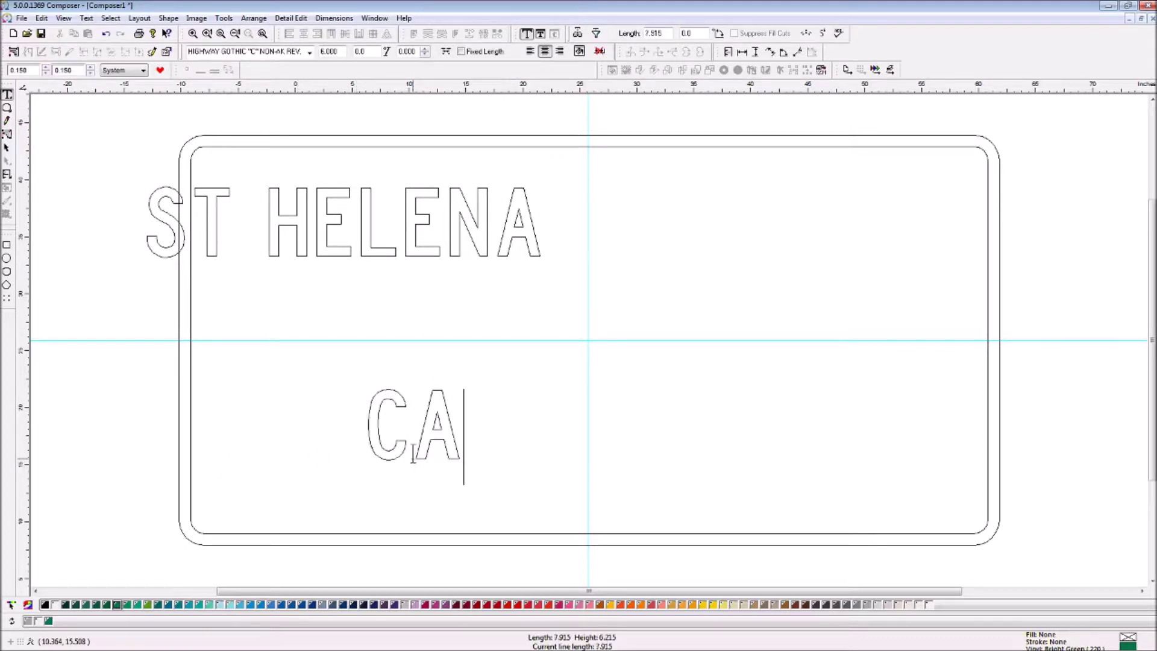
type("LISTOG")
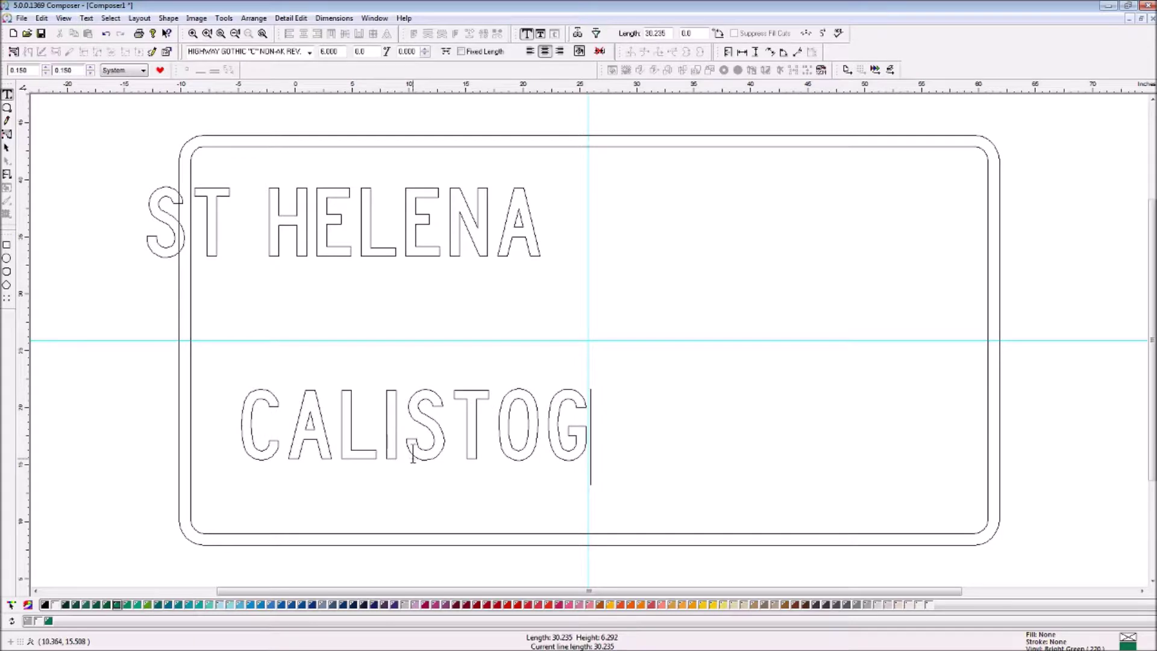
type("A")
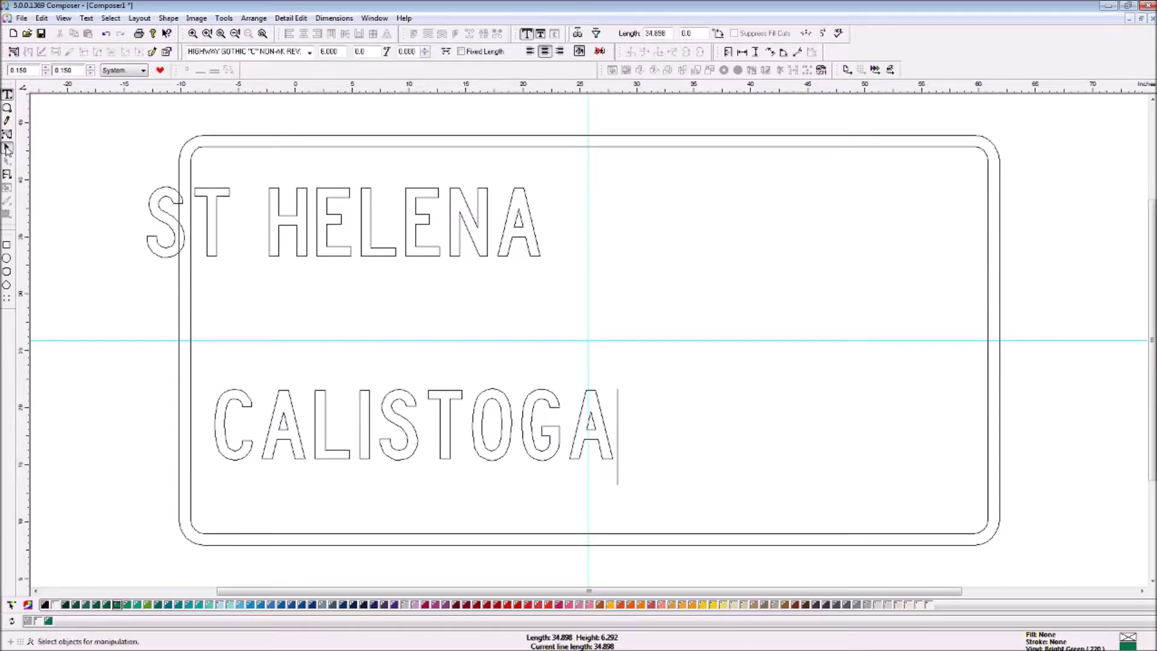
Move the "ST HELENA" and "CALISTOGA" lines inside the border, each roughly centered on the vertical guide
left_click(7, 147)
left_click_drag(528, 208, 770, 214)
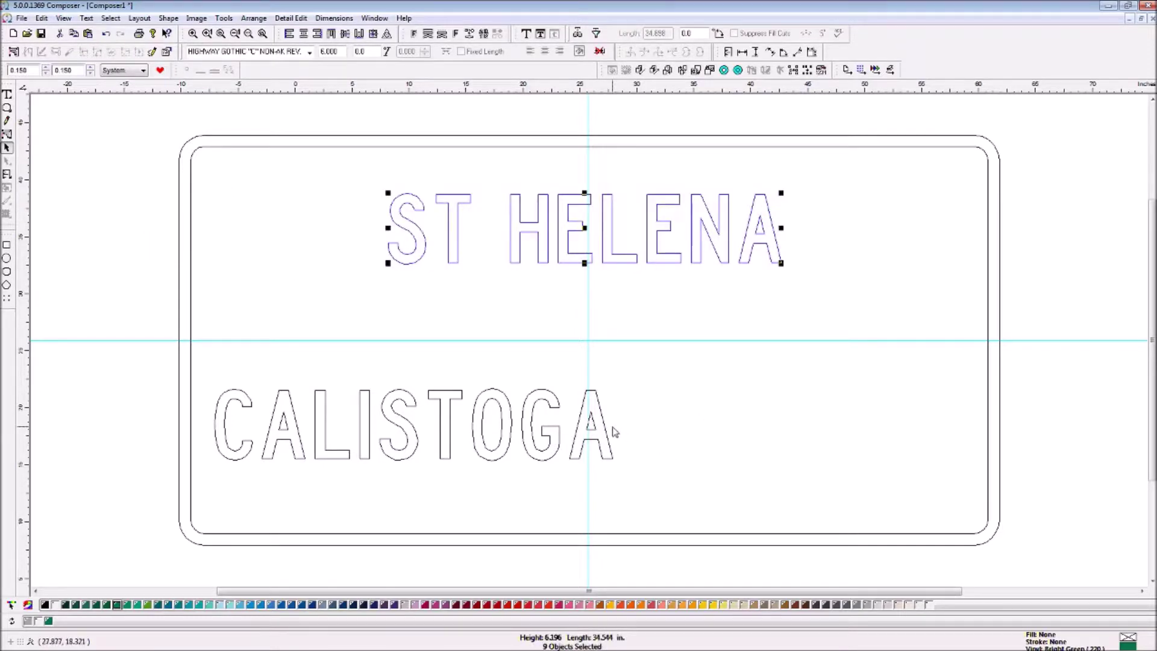
left_click_drag(609, 432, 790, 430)
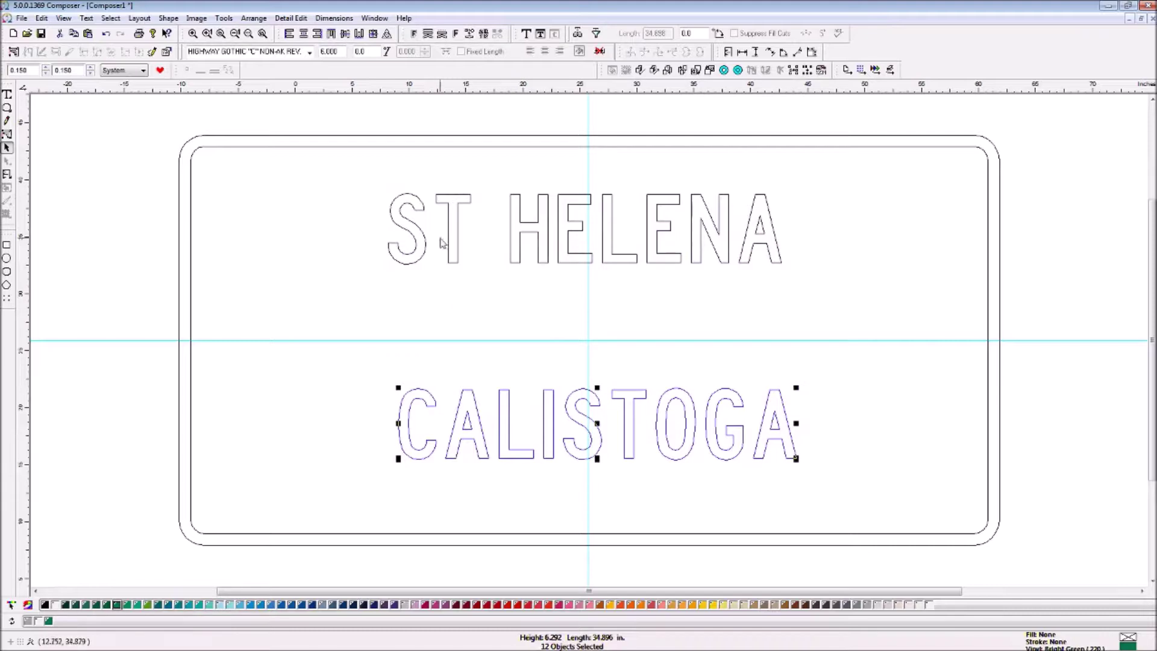
Open the left direction arrow file "Directoin Arrow Left.plt" from the Numbers_Arrows & Symbols folder in Traffic Sign Layouts
left_click(21, 20)
left_click(46, 42)
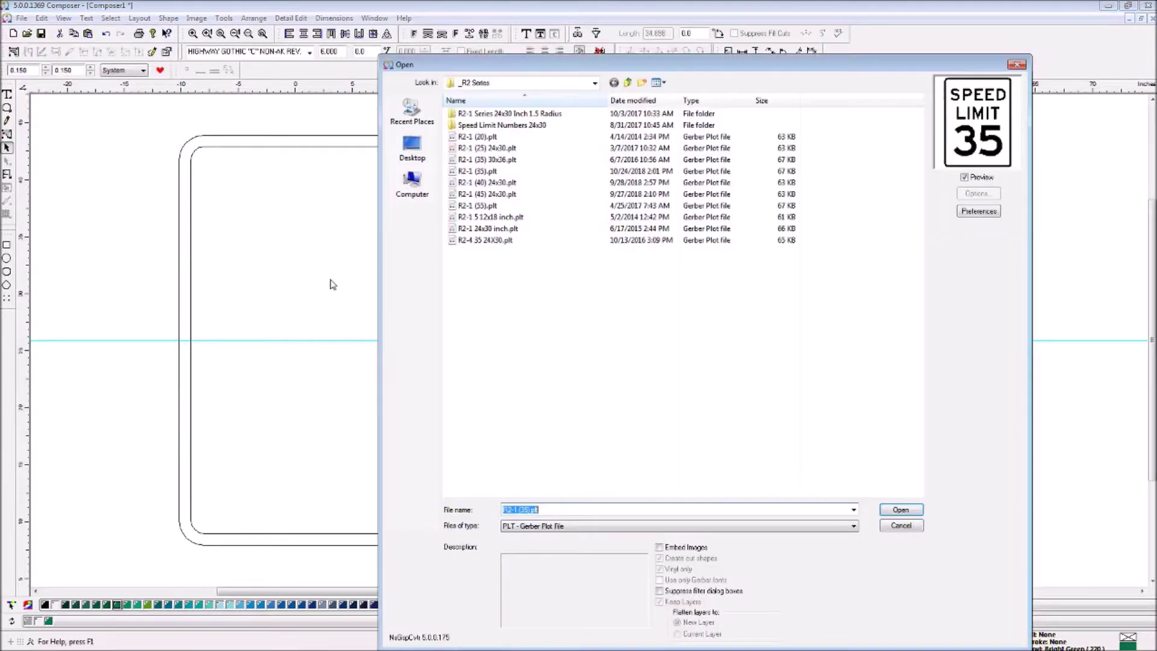
left_click(594, 84)
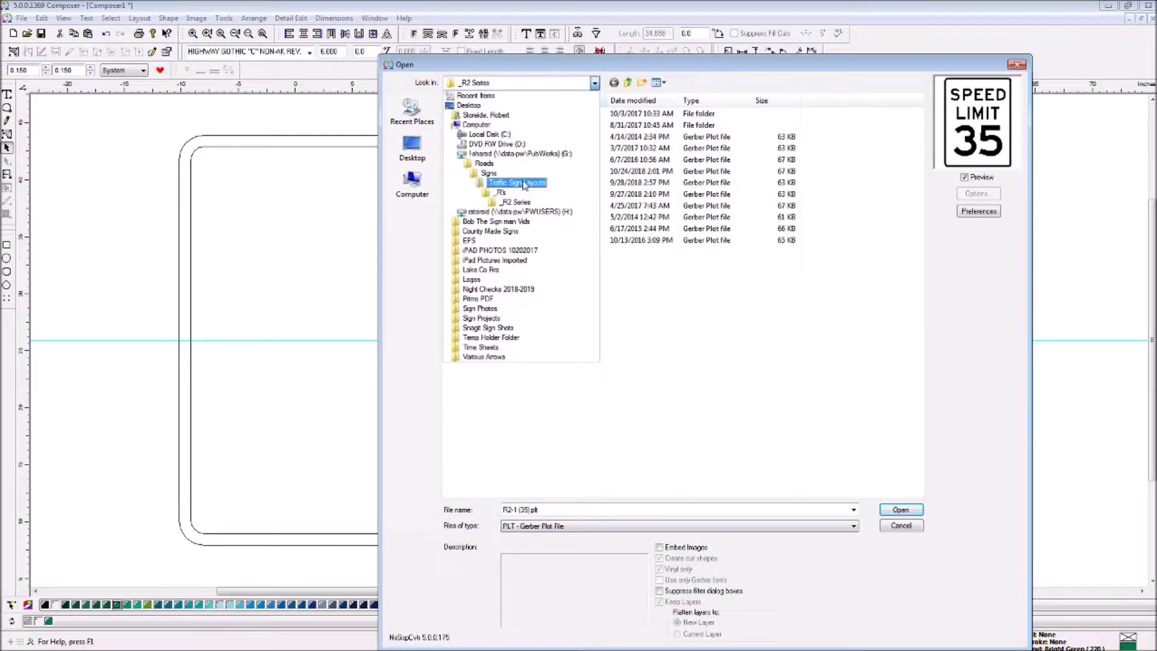
left_click(520, 182)
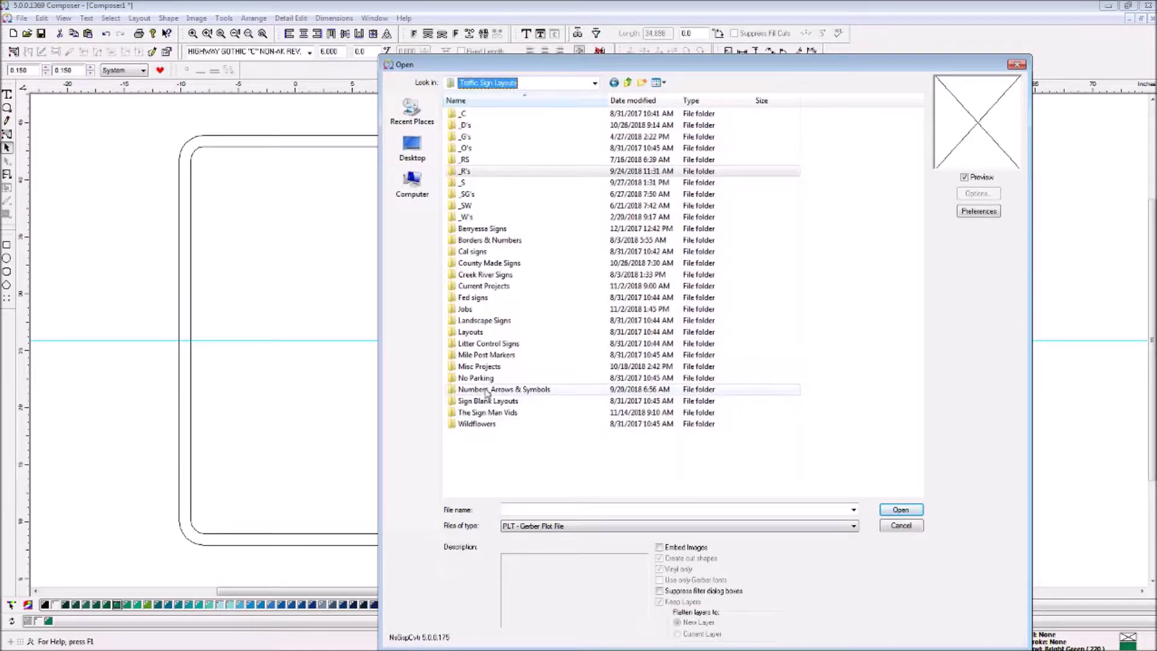
left_click(529, 392)
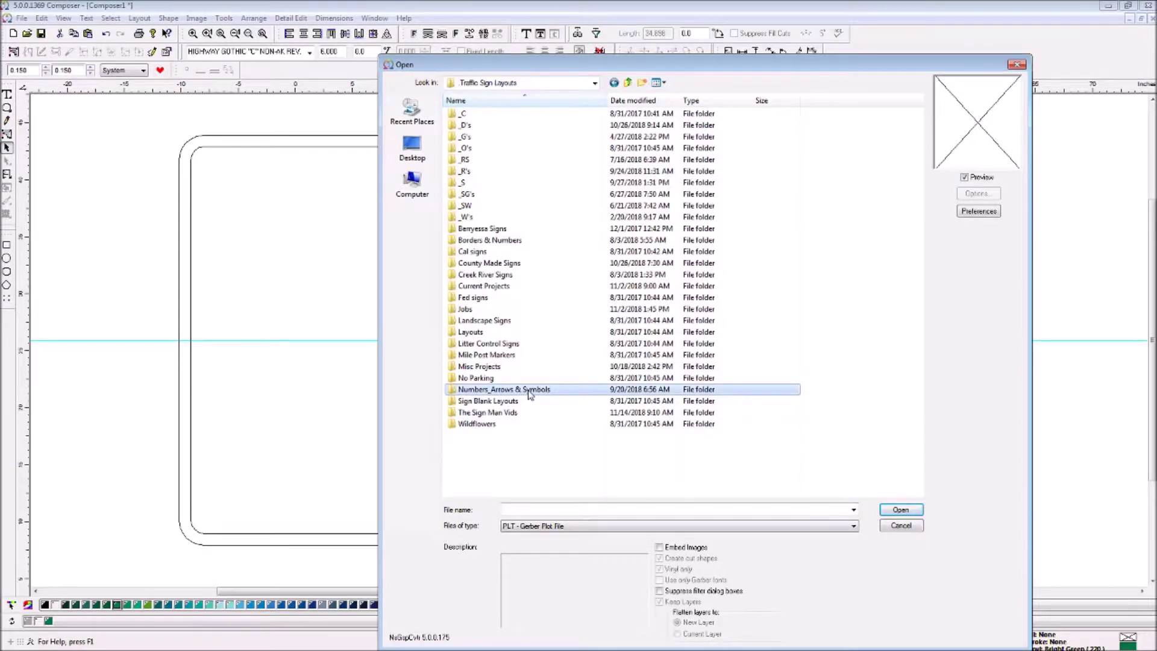
double_click(531, 392)
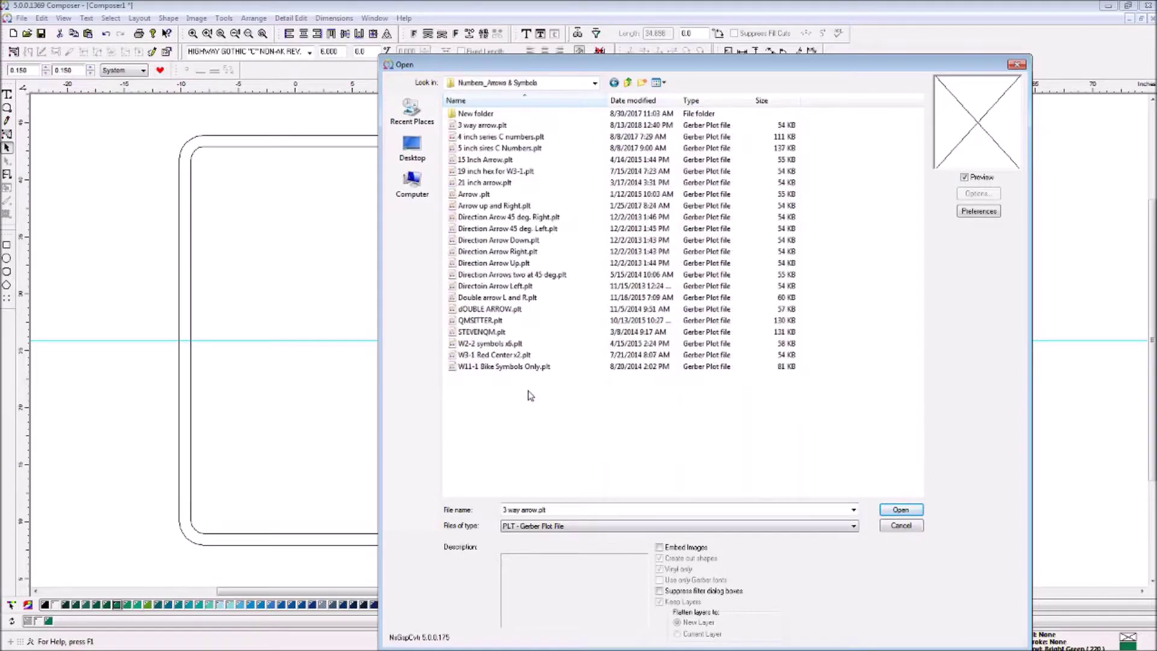
double_click(494, 292)
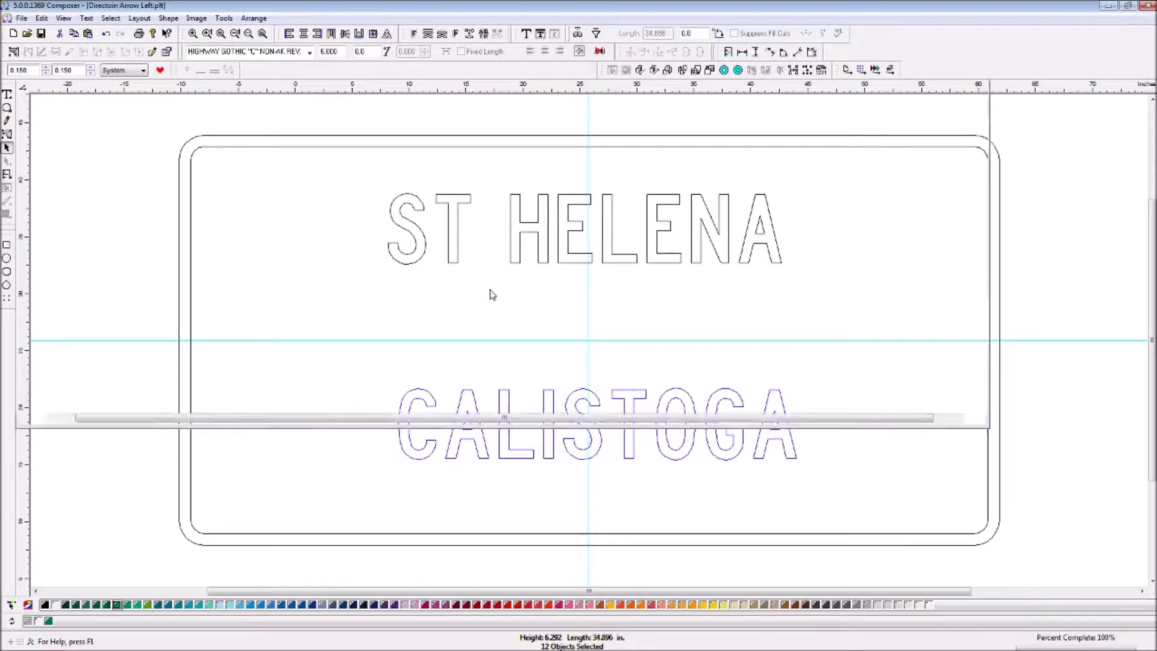
Copy the left arrow shape and close its file to return to the sign layout
left_click(469, 215)
right_click(469, 215)
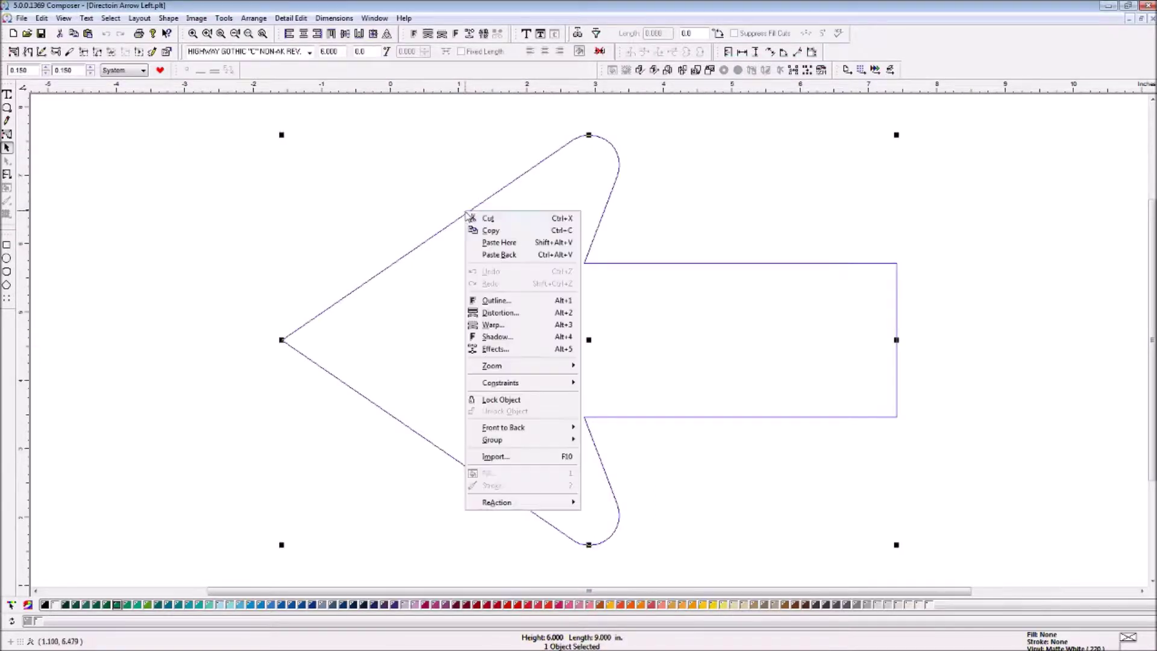
left_click(500, 232)
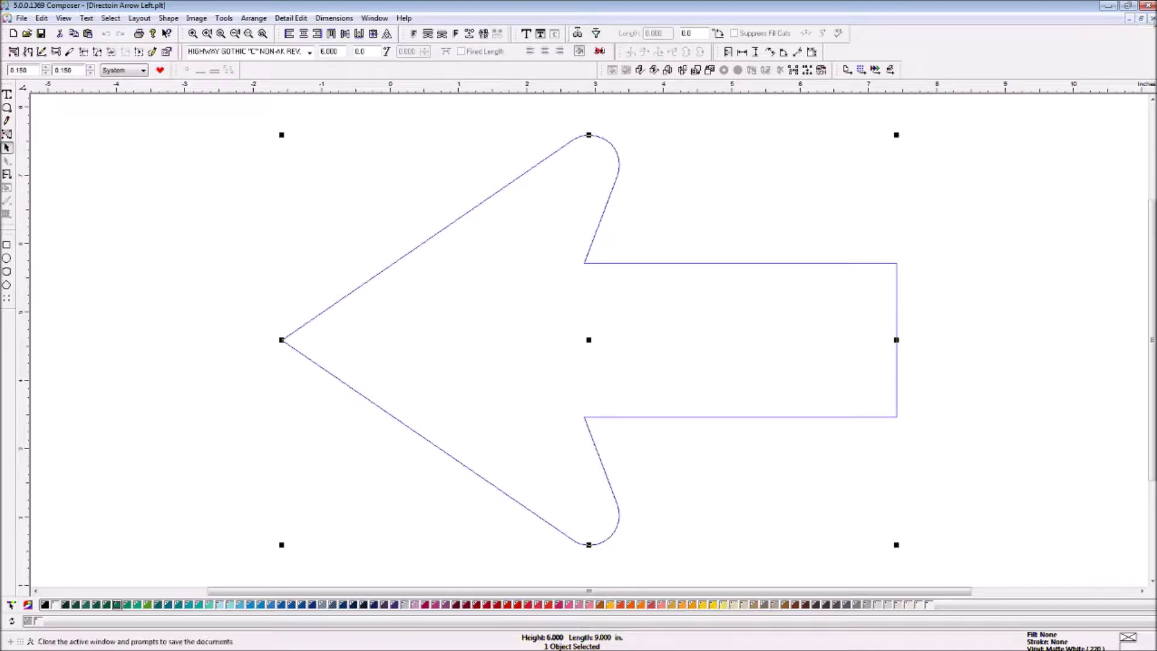
left_click(1146, 33)
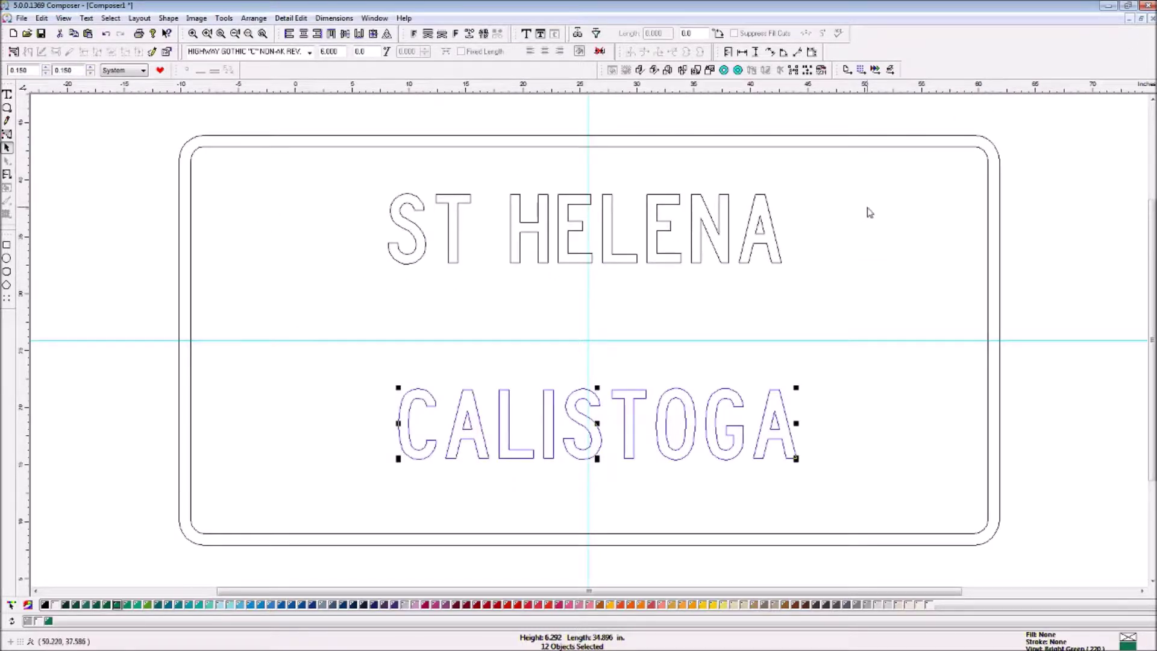
Paste two copies of the arrow into the sign and place one after "ST HELENA" and the other before "CALISTOGA"
right_click(272, 208)
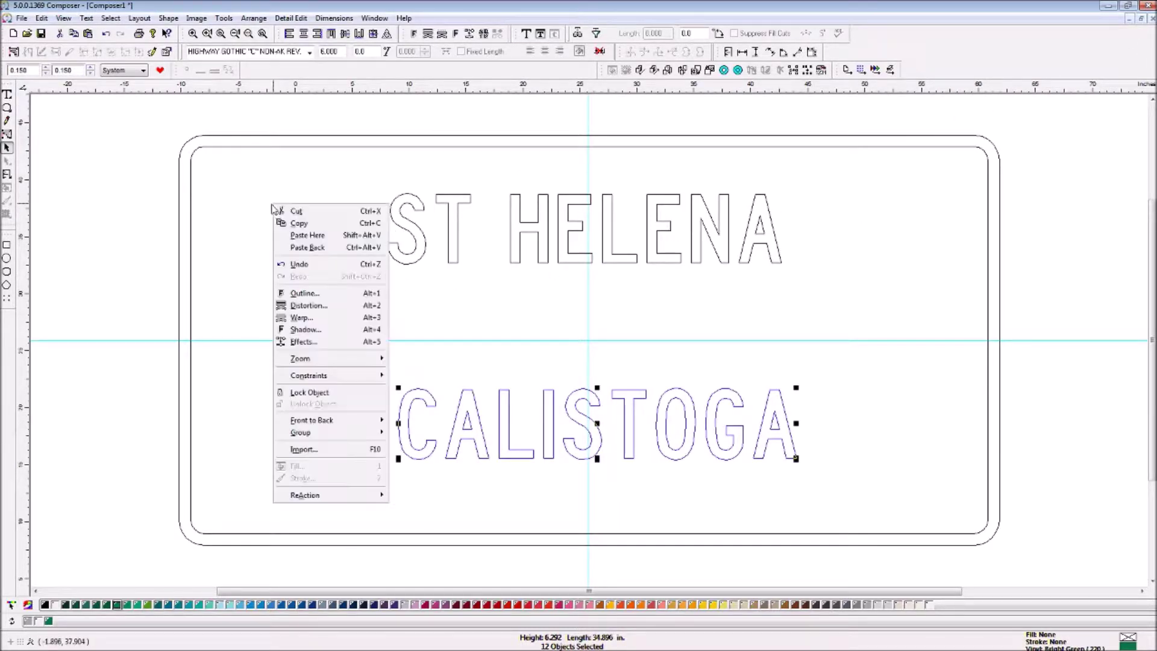
left_click(308, 236)
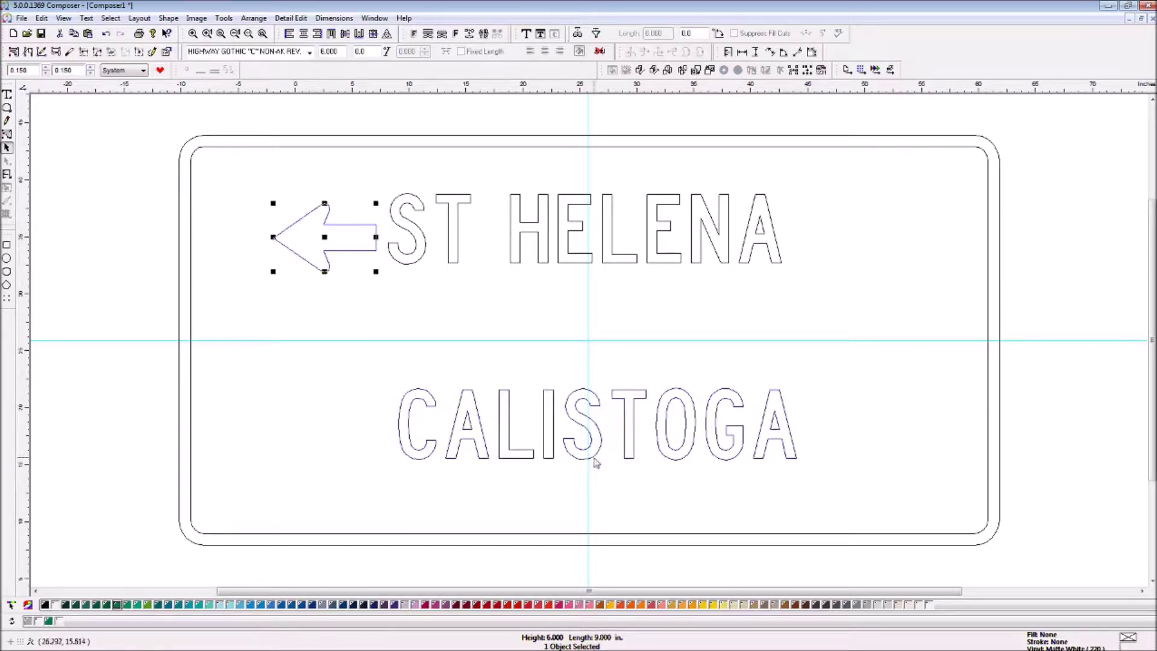
right_click(878, 419)
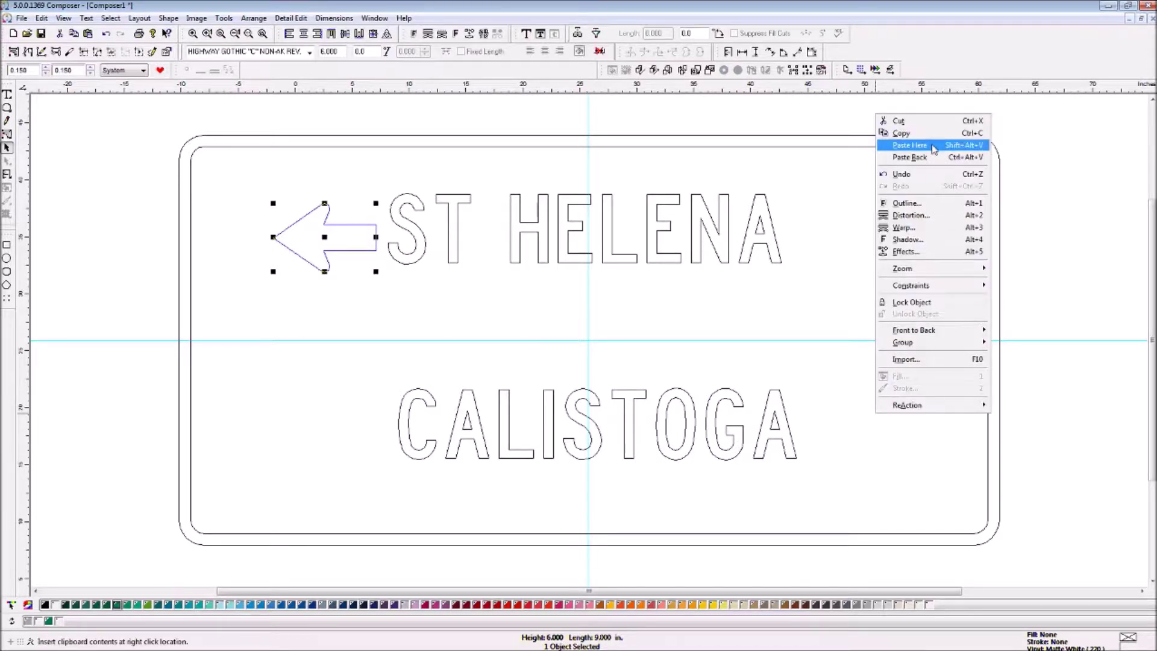
left_click(910, 146)
left_click_drag(902, 433, 873, 420)
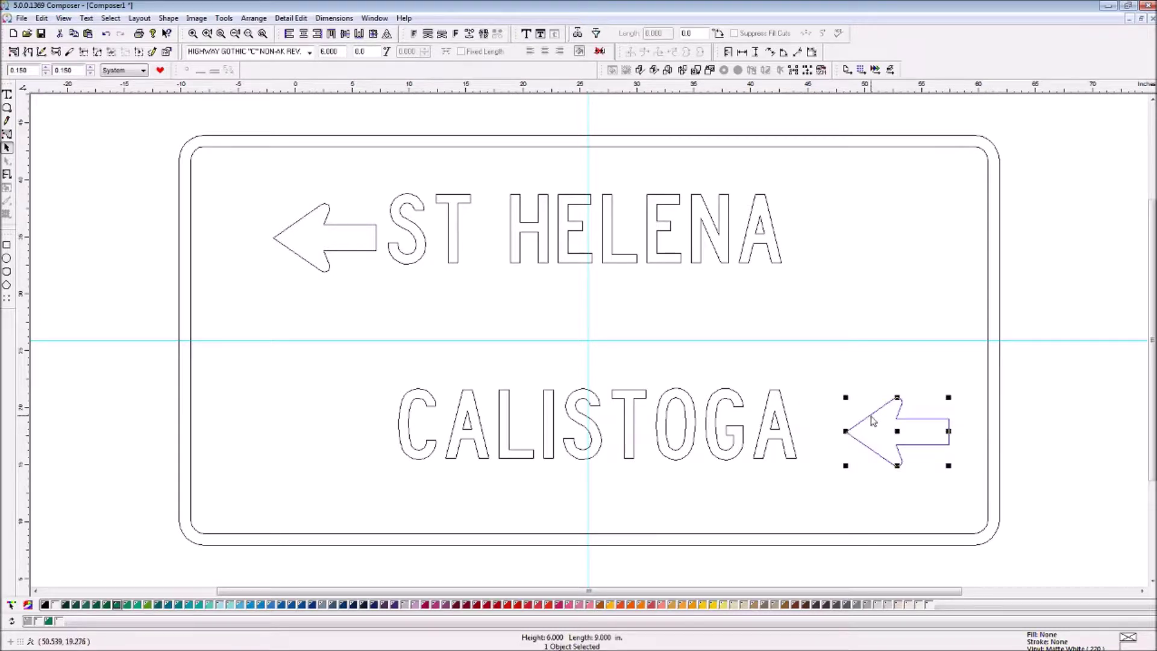
left_click_drag(345, 225, 872, 217)
left_click_drag(919, 423, 332, 422)
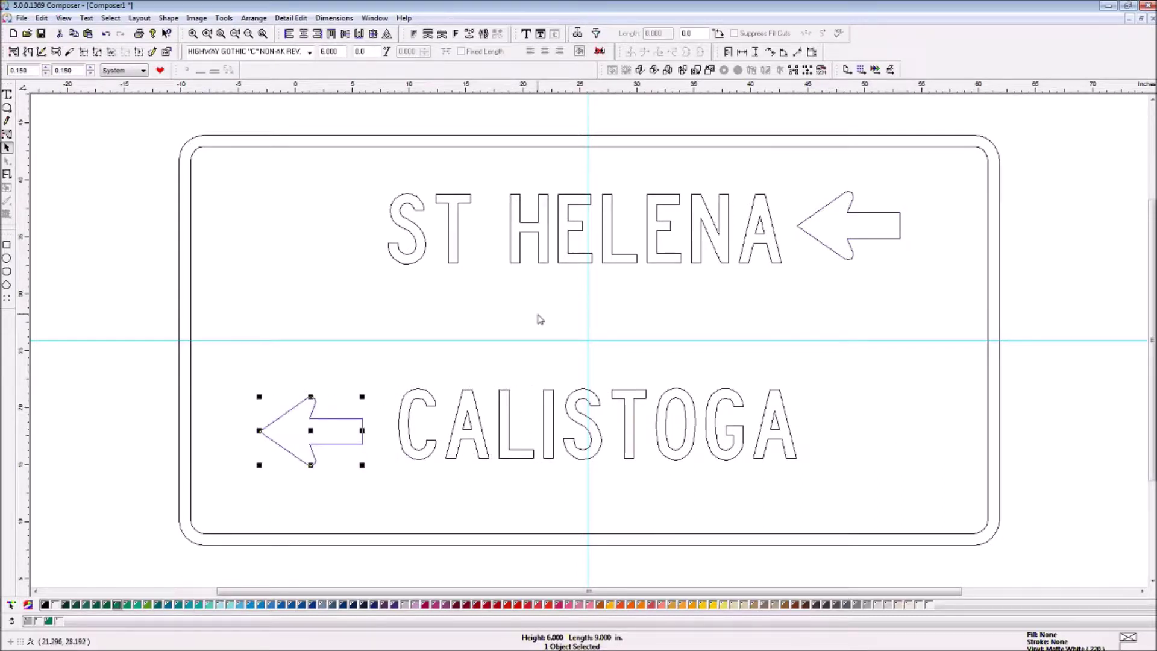
Flip the arrow beside "ST HELENA" in place along X so it points right
left_click(875, 218)
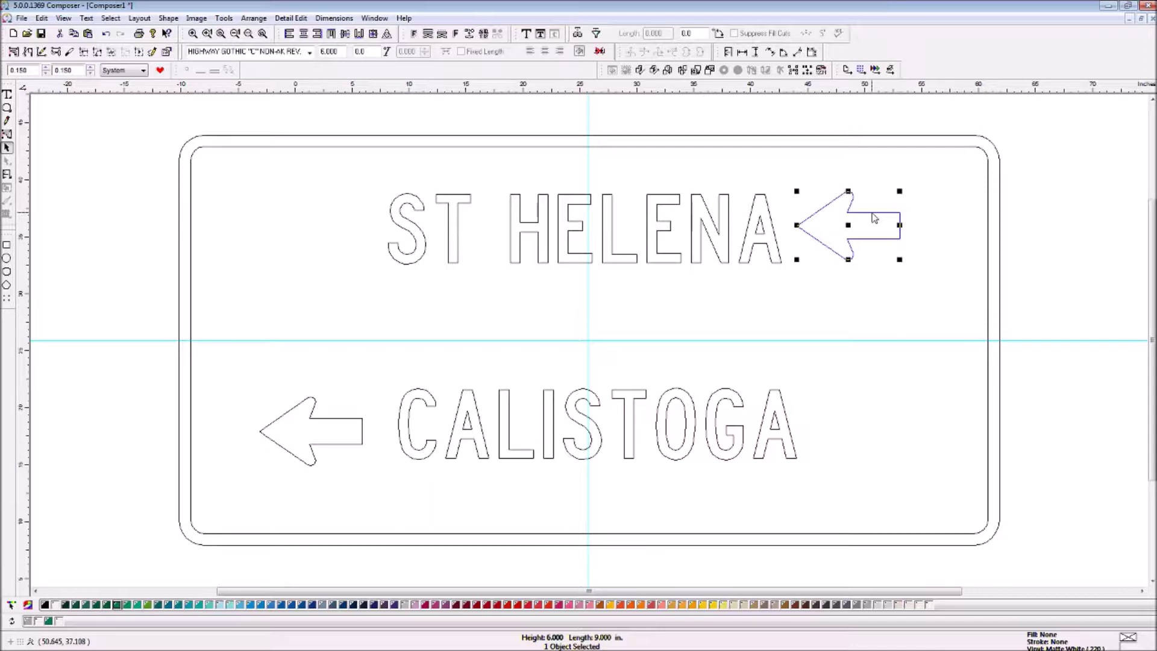
left_click(928, 292)
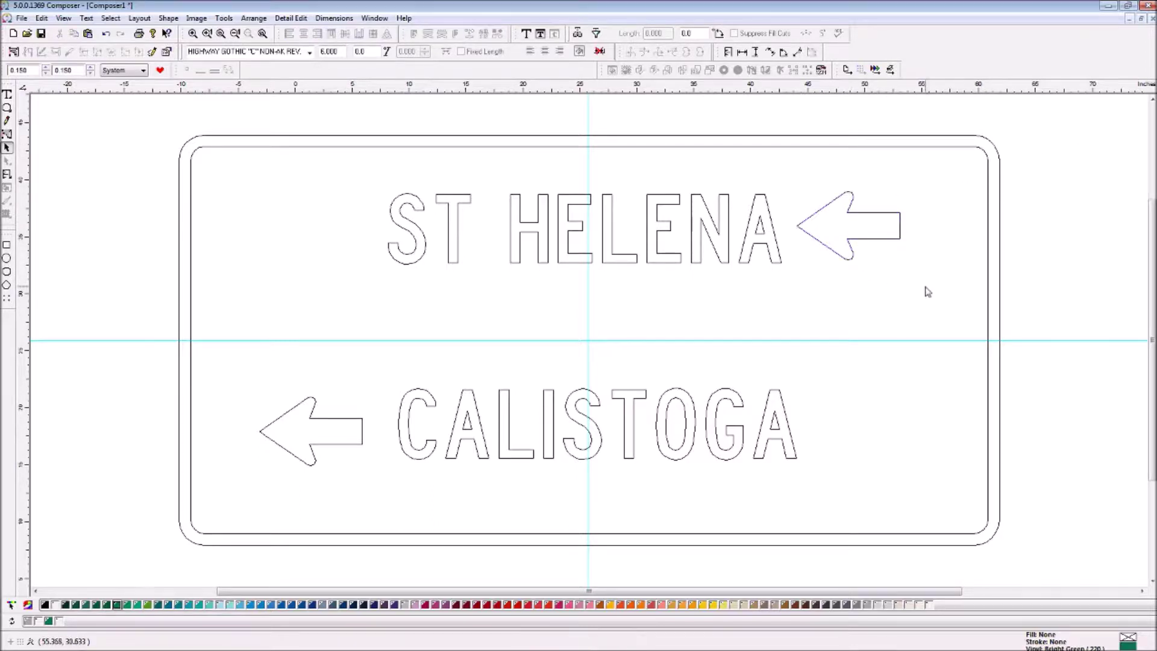
left_click(854, 221)
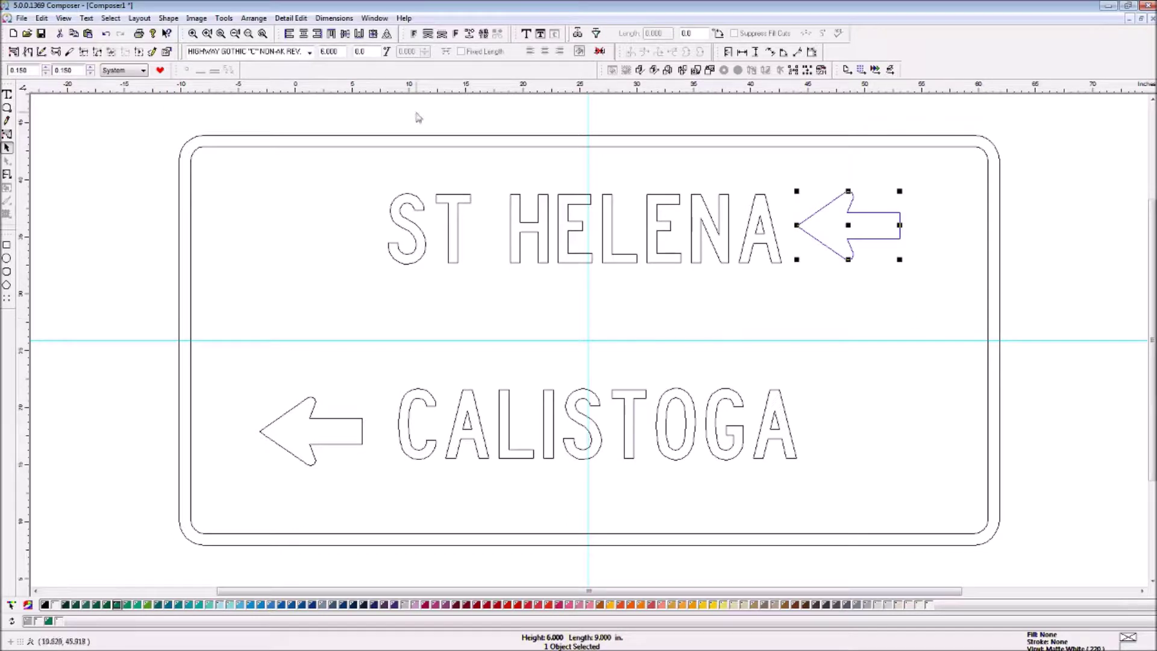
left_click(169, 19)
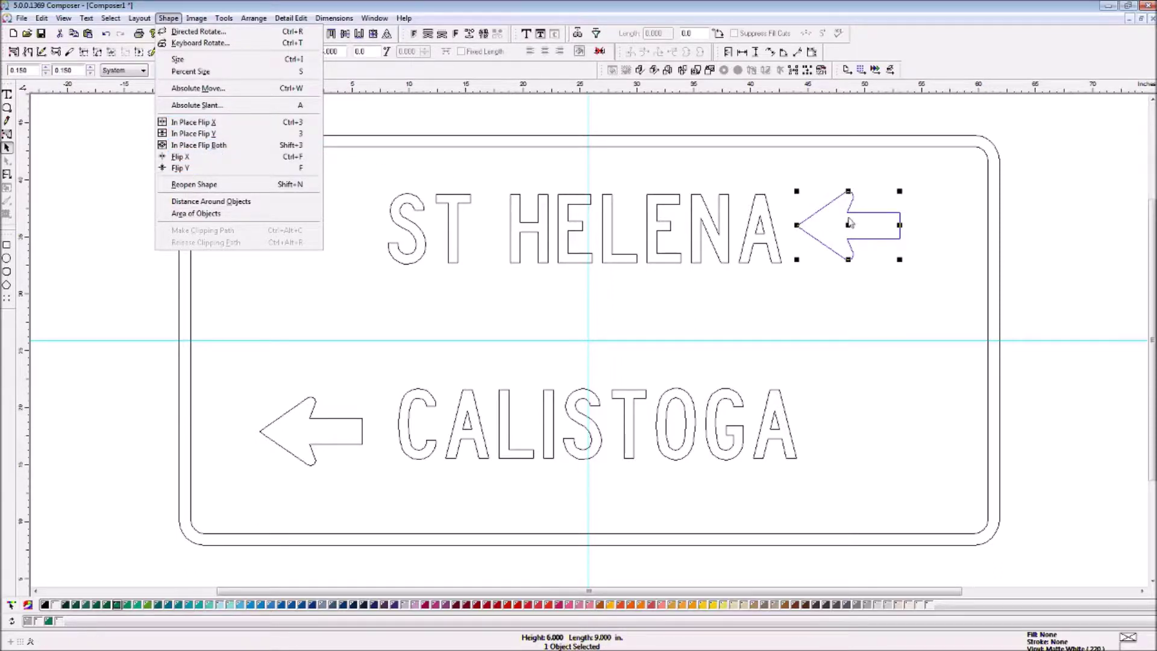
left_click(208, 122)
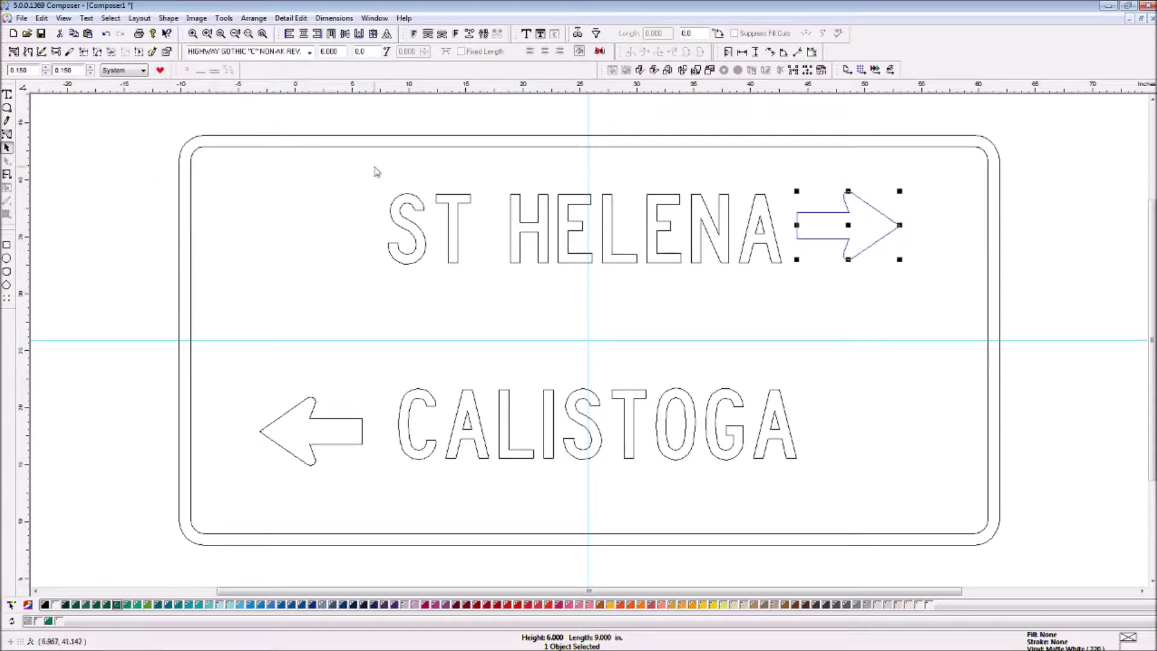
left_click(949, 256)
Add a horizontal guide through the middle of "ST HELENA" and center the right-pointing arrow vertically on it
left_click(757, 202)
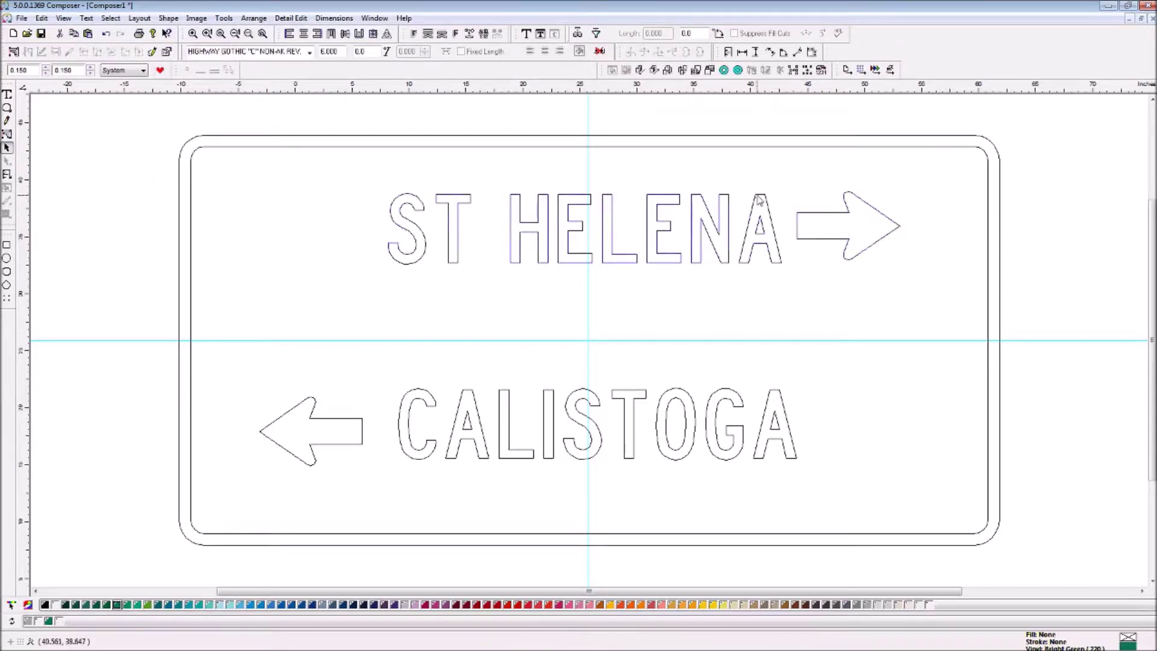
left_click_drag(788, 89, 812, 228)
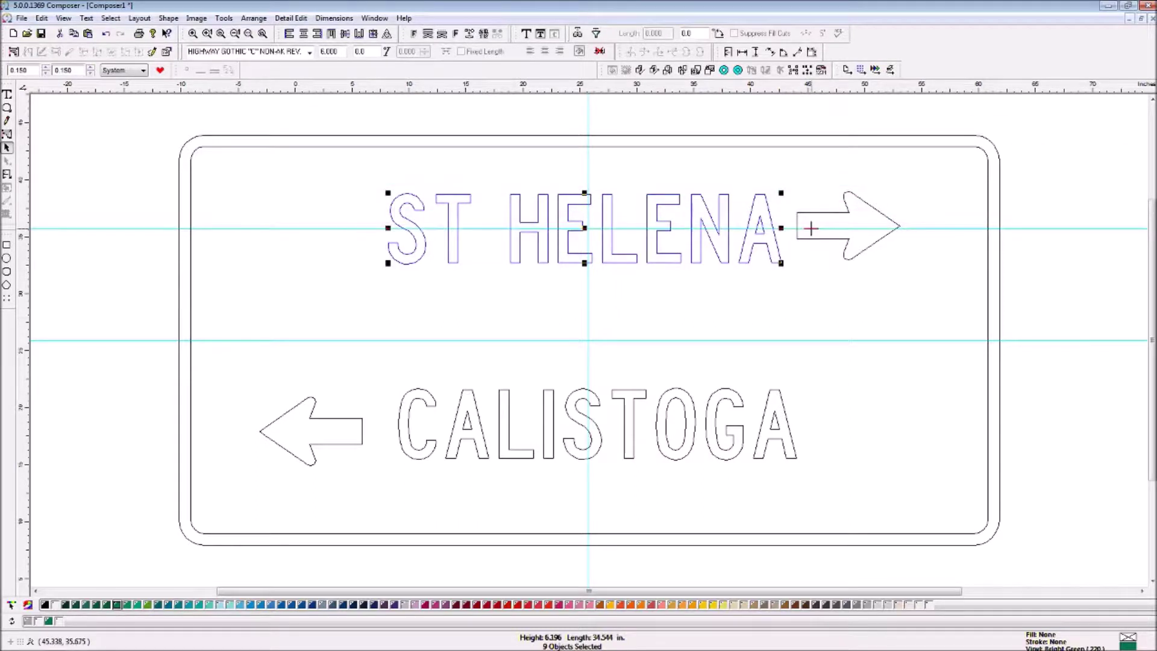
left_click(845, 218)
left_click(843, 205)
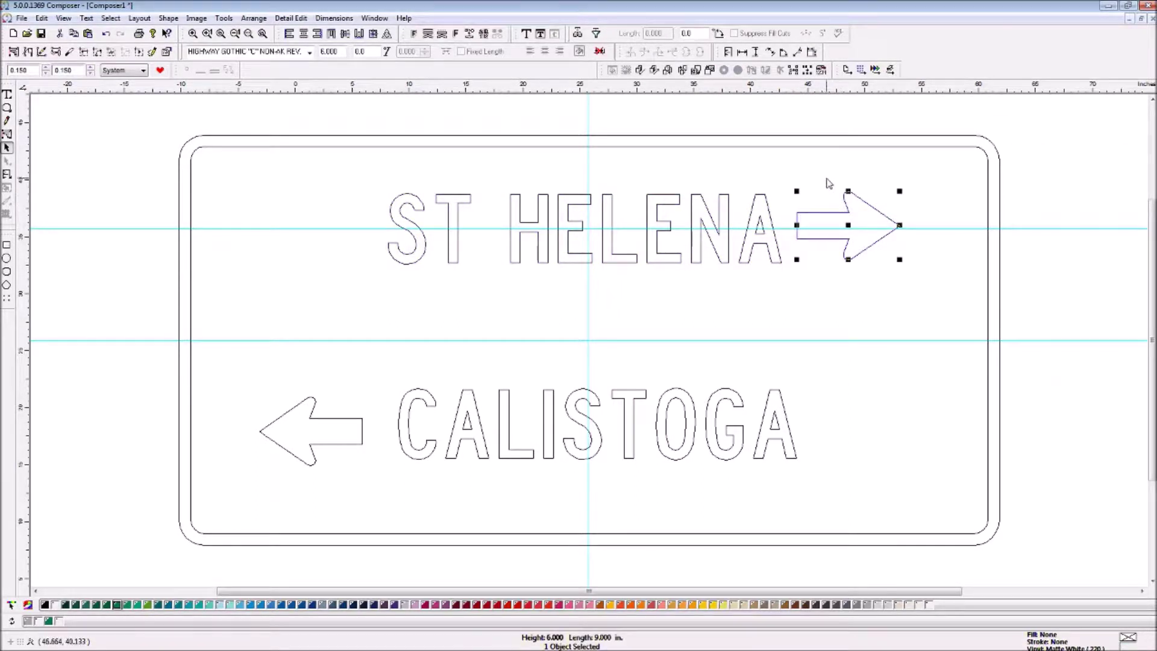
key("Down")
key("Down")
key("Down")
key("Down")
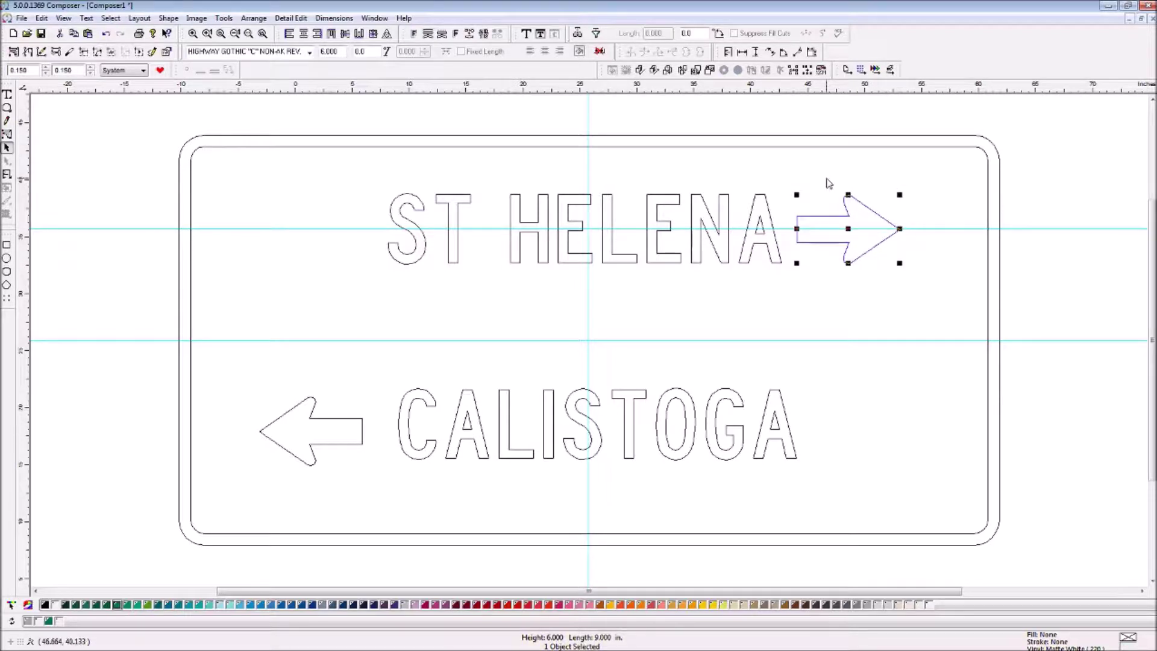
Nudge the right-pointing arrow about 2 inches to the right, away from "ST HELENA"
key("Right")
key("Right")
key("Right")
key("Right")
key("Right")
key("Right")
key("Right")
key("Right")
key("Right")
key("Right")
key("Right")
key("Right")
key("Right")
key("Right")
key("Right")
key("Right")
key("Right")
key("Right")
key("Right")
key("Right")
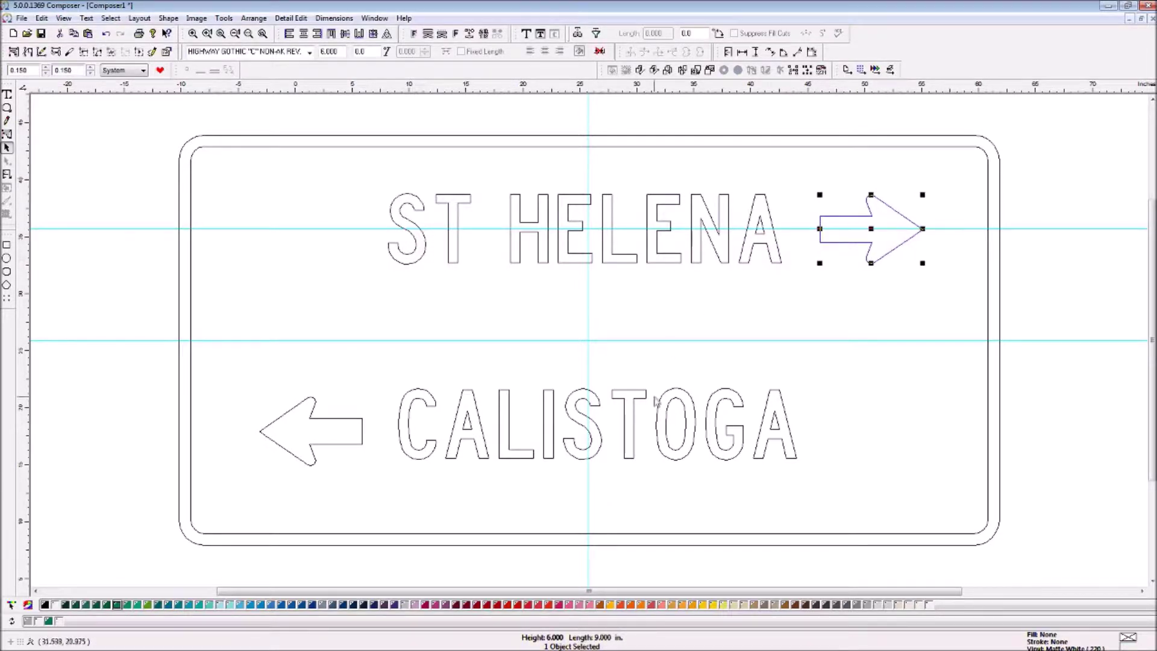
Move the upper horizontal guide to the middle of "CALISTOGA" and center the left-pointing arrow vertically on it
left_click(624, 393)
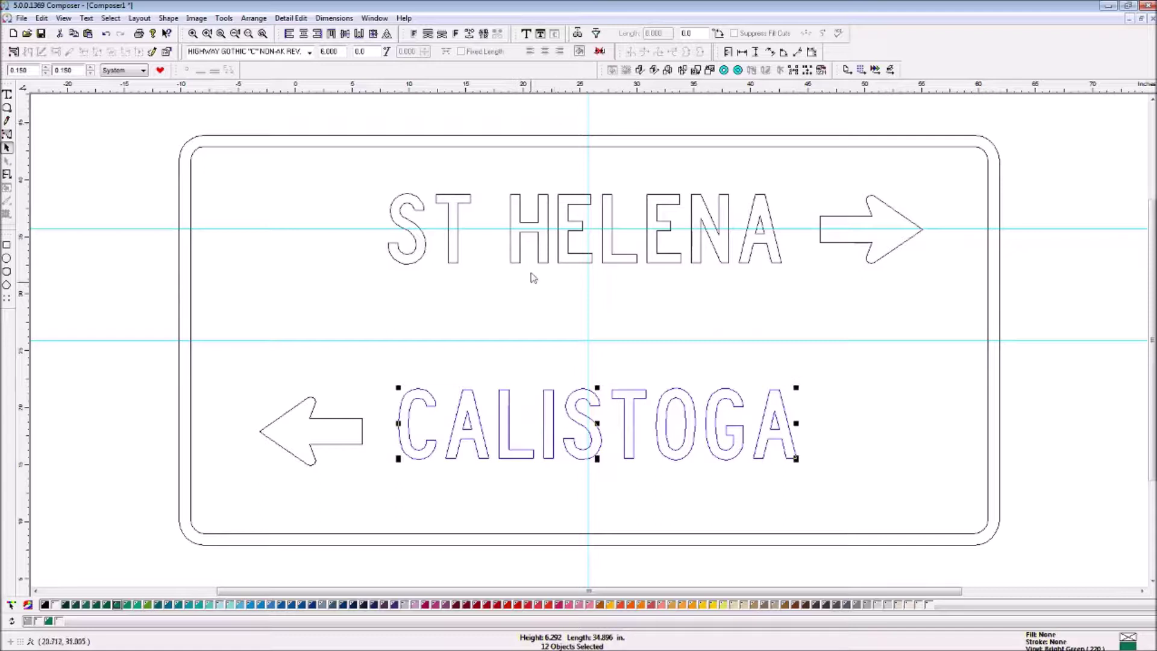
left_click_drag(492, 229, 504, 423)
left_click(303, 405)
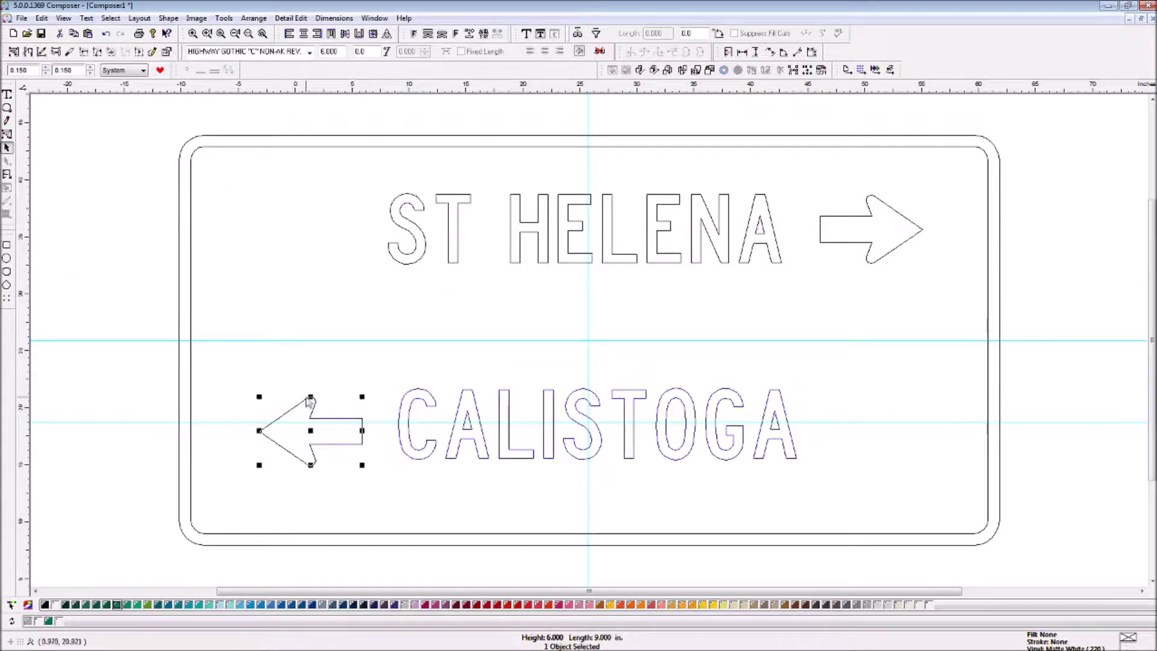
left_click_drag(303, 405, 303, 398)
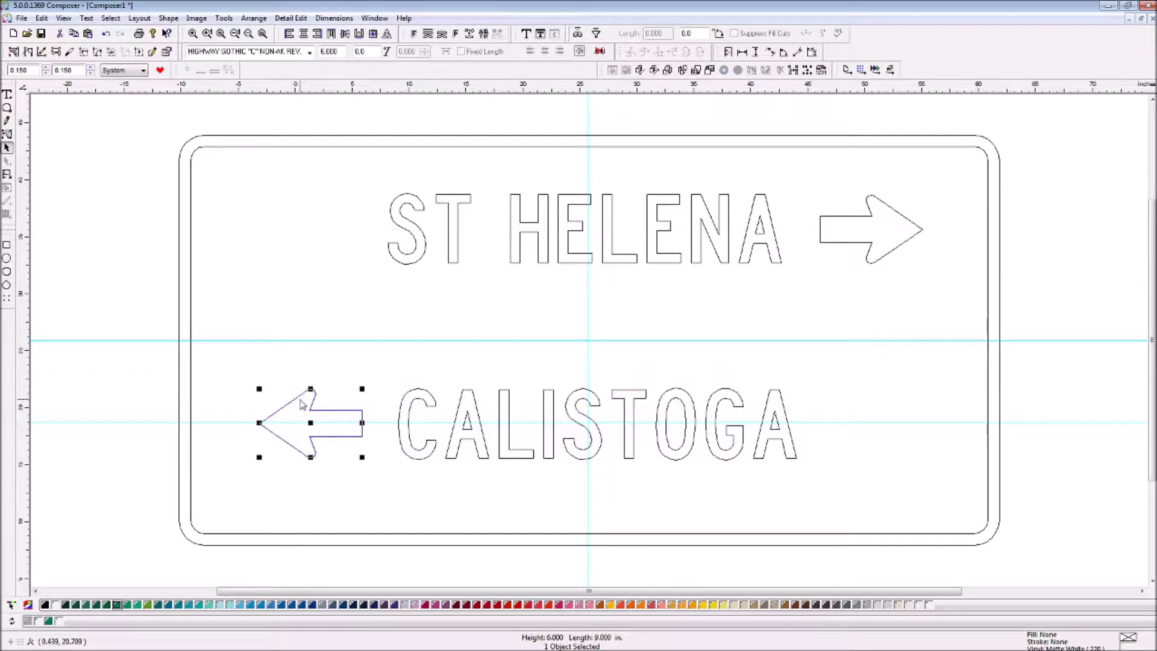
left_click(379, 379)
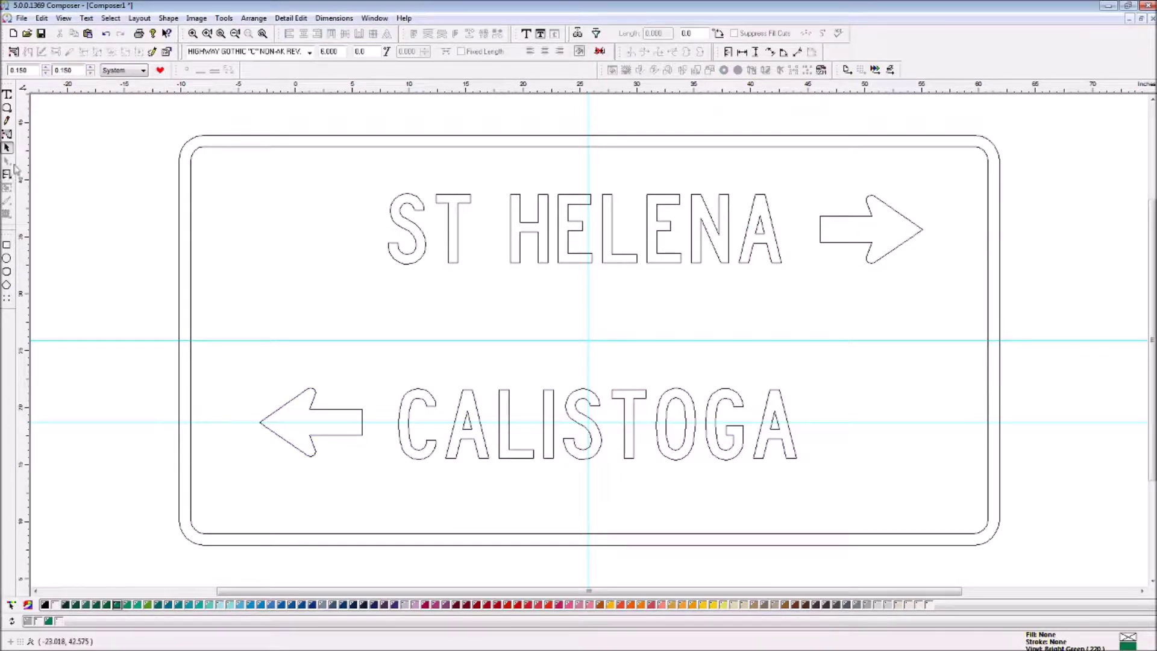
Create a square-cornered spacer bar 1 inch high and 6 inches long, with thickness 0 and inset 0, in the sign's upper left area
left_click(8, 272)
left_click_drag(249, 223, 331, 300)
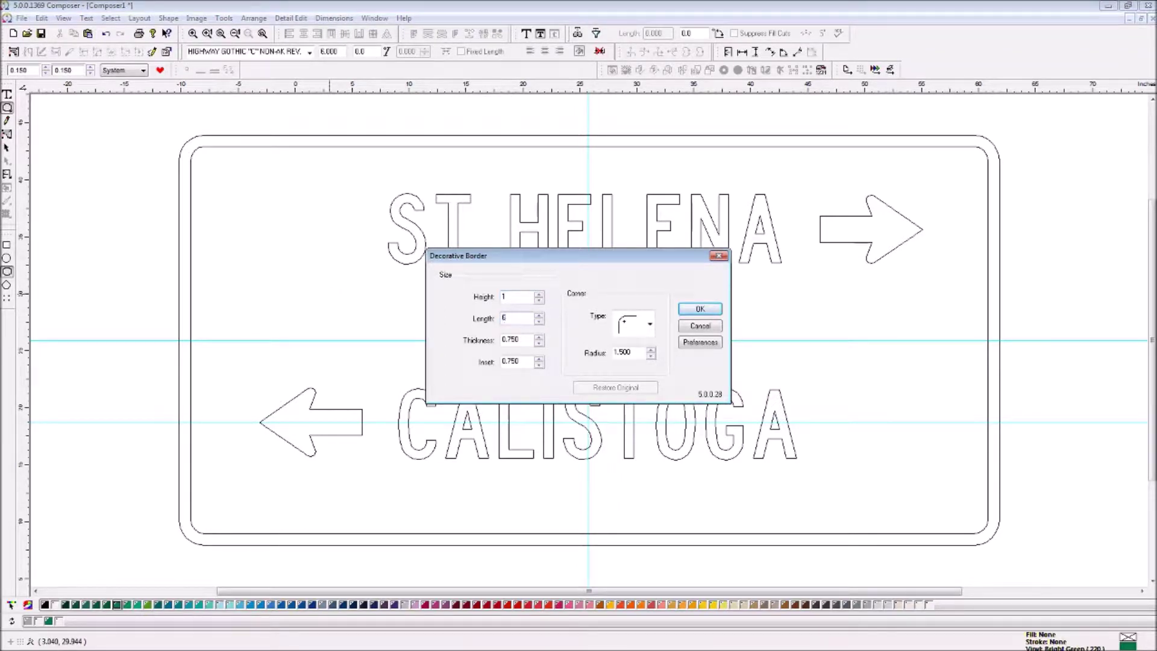
type("0")
key("Tab")
type("0")
key("Tab")
key("Up")
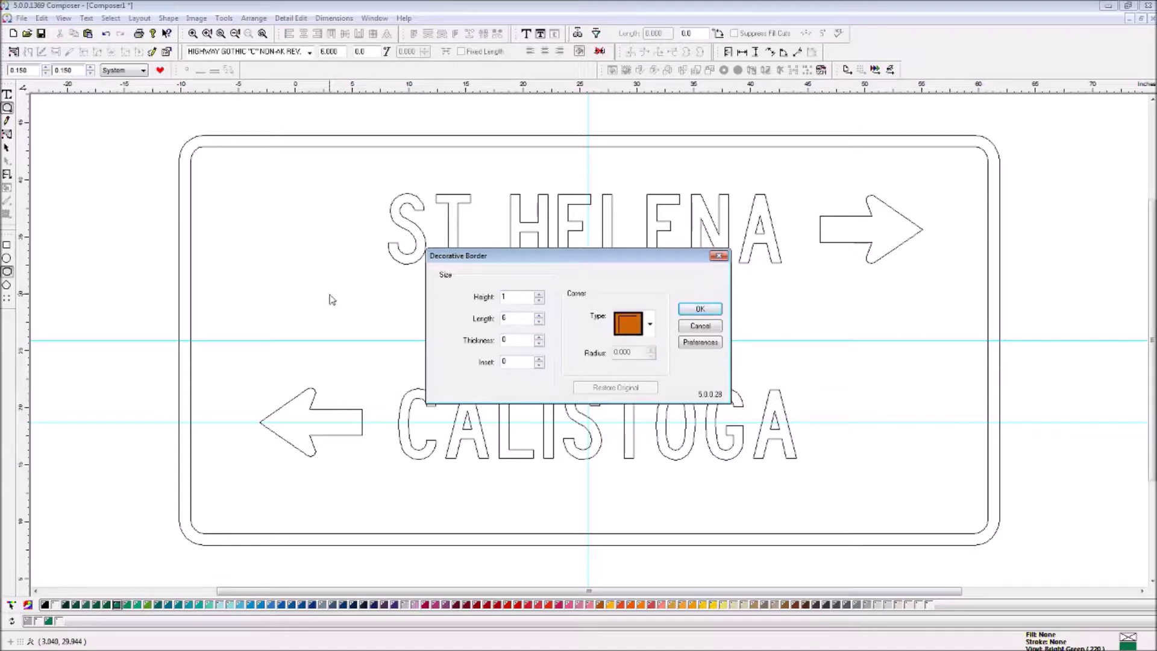
key("Return")
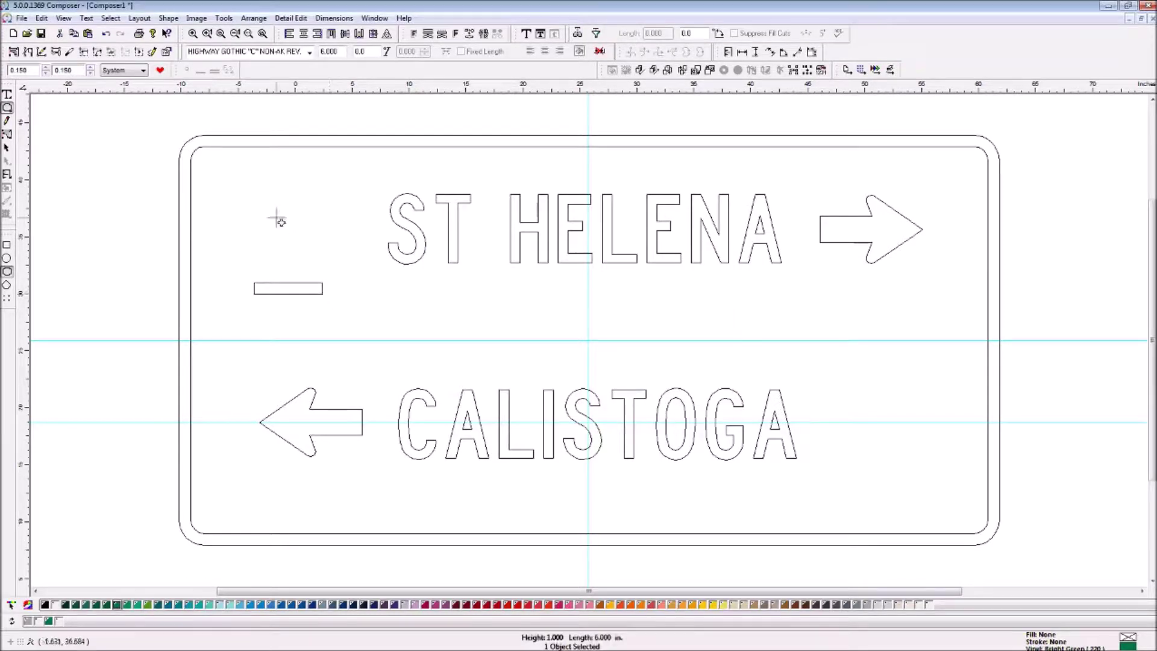
Move the spacer bar onto the lower guide so its right end touches the "C" of "CALISTOGA"
left_click(7, 147)
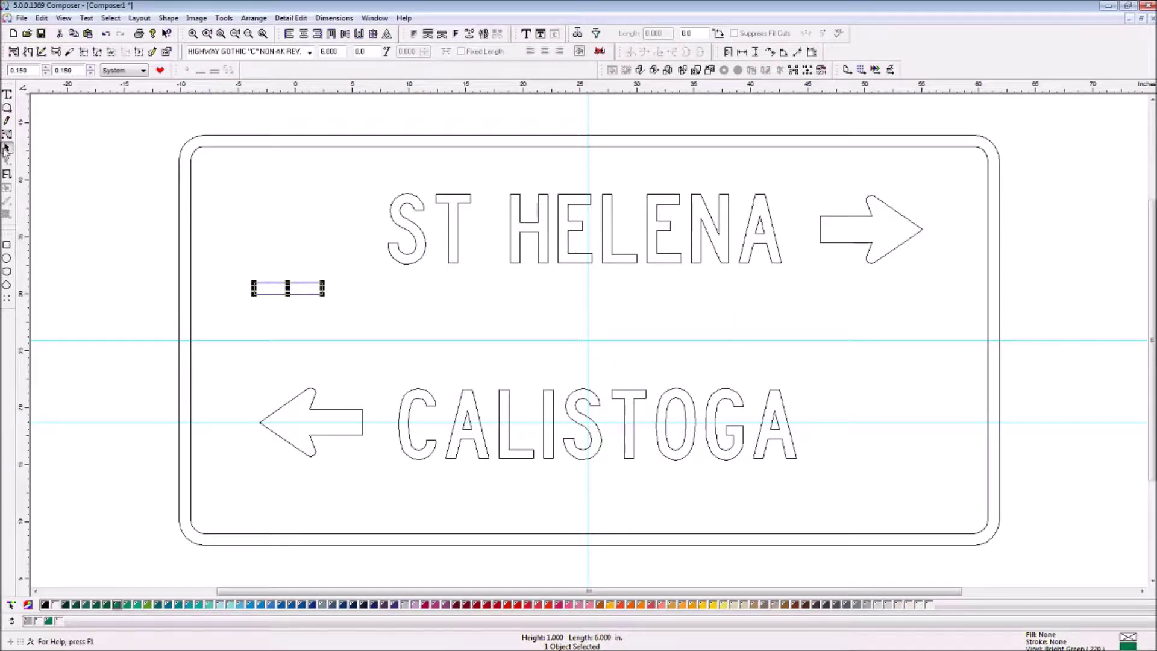
left_click_drag(299, 288, 373, 417)
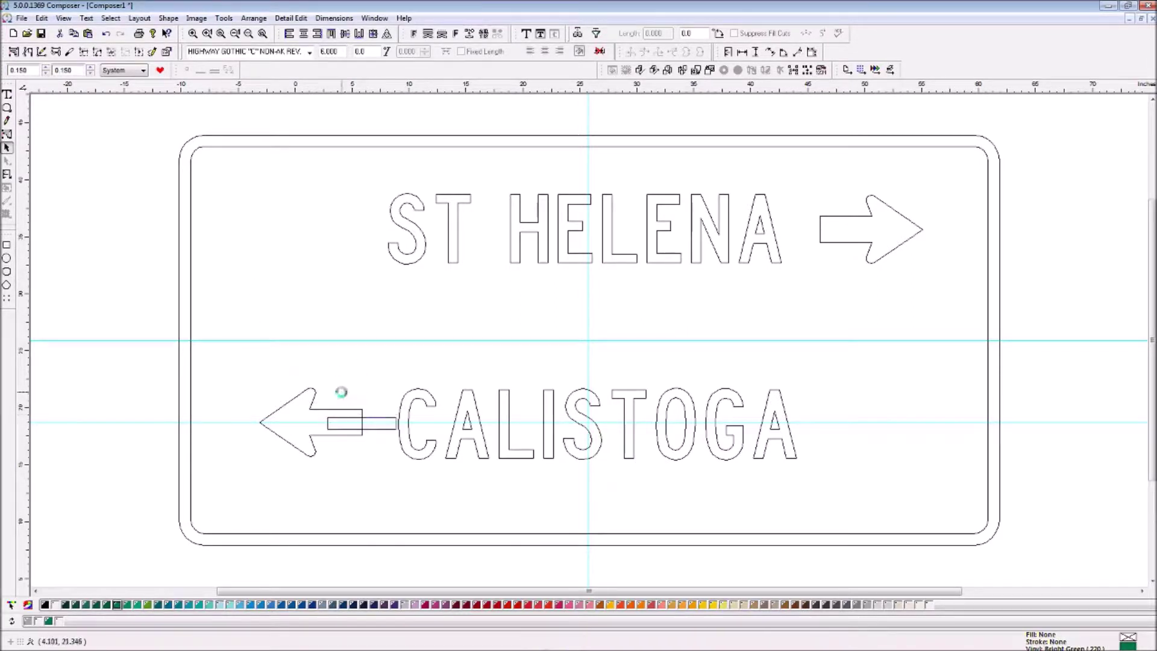
left_click(379, 420)
left_click(369, 377)
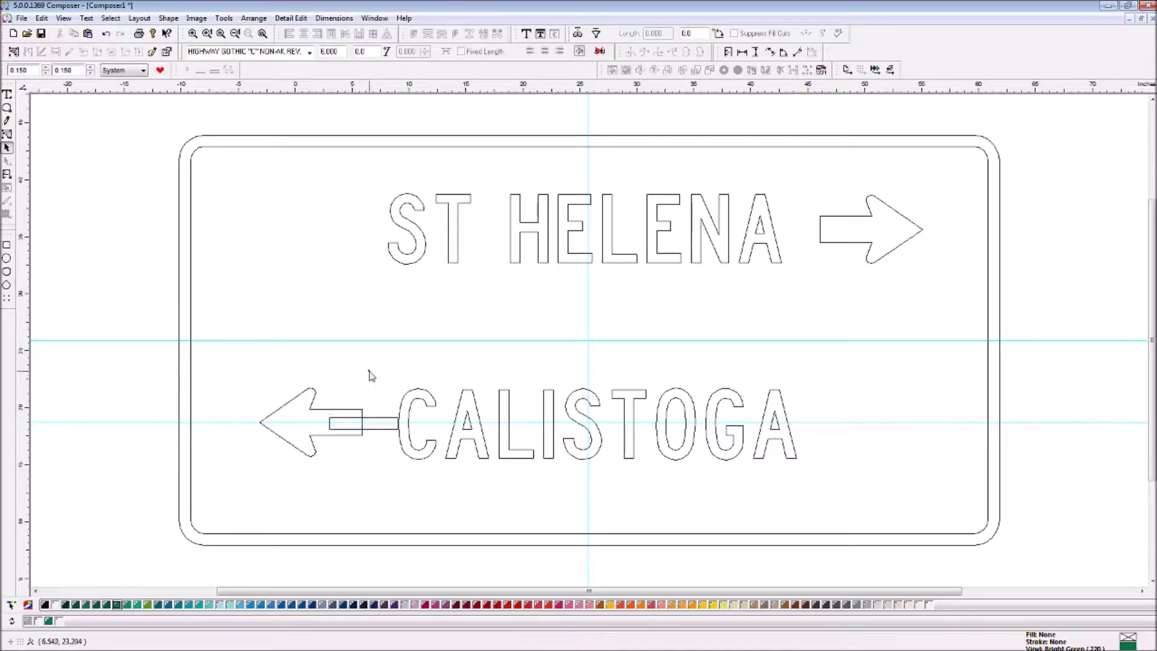
Nudge the left-pointing arrow left until its tail meets the left end of the spacer bar
left_click(264, 423)
key("Left")
key("Left")
key("Left")
key("Left")
key("Left")
key("Left")
key("Left")
key("Left")
key("Left")
key("Left")
Place the spacer bar against the final "A" of "ST HELENA" and nudge the right-pointing arrow right until its tail meets the bar's far end
left_click(386, 352)
left_click_drag(372, 422, 826, 247)
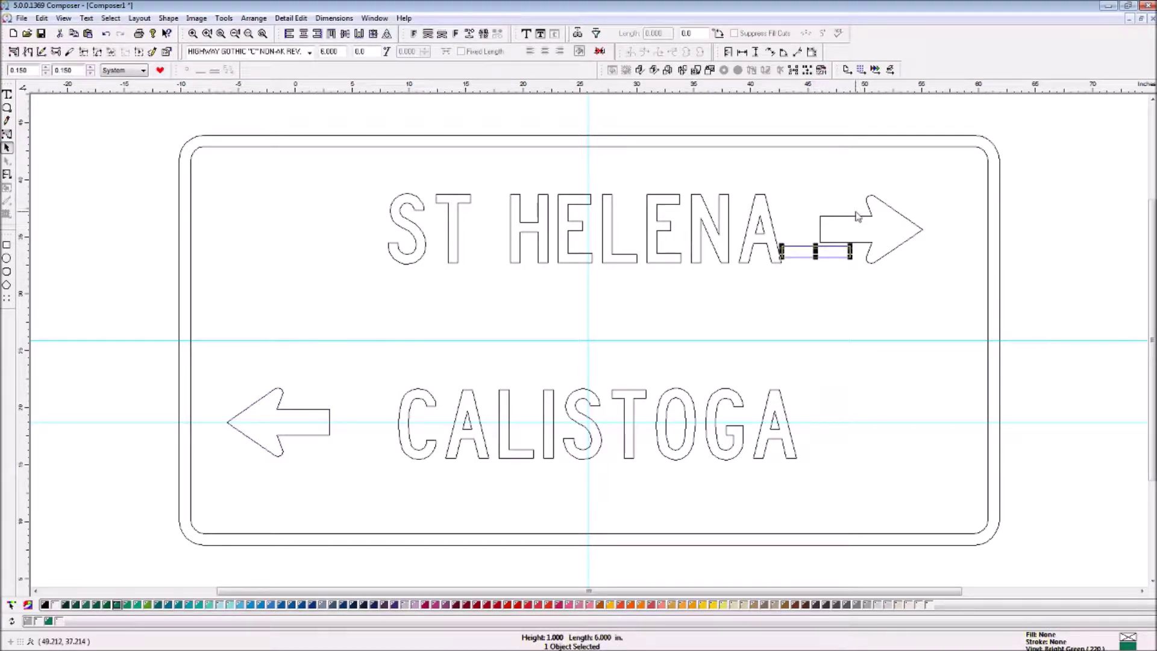
left_click(858, 217)
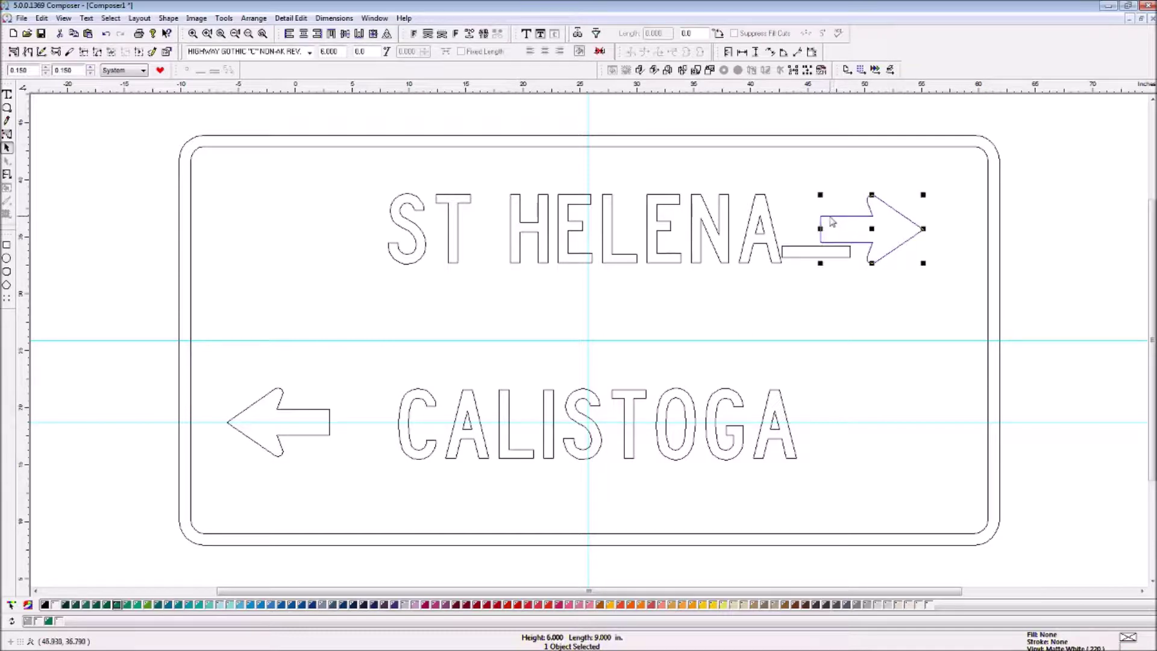
key("Right")
key("Right")
key("Right")
key("Right")
key("Right")
key("Right")
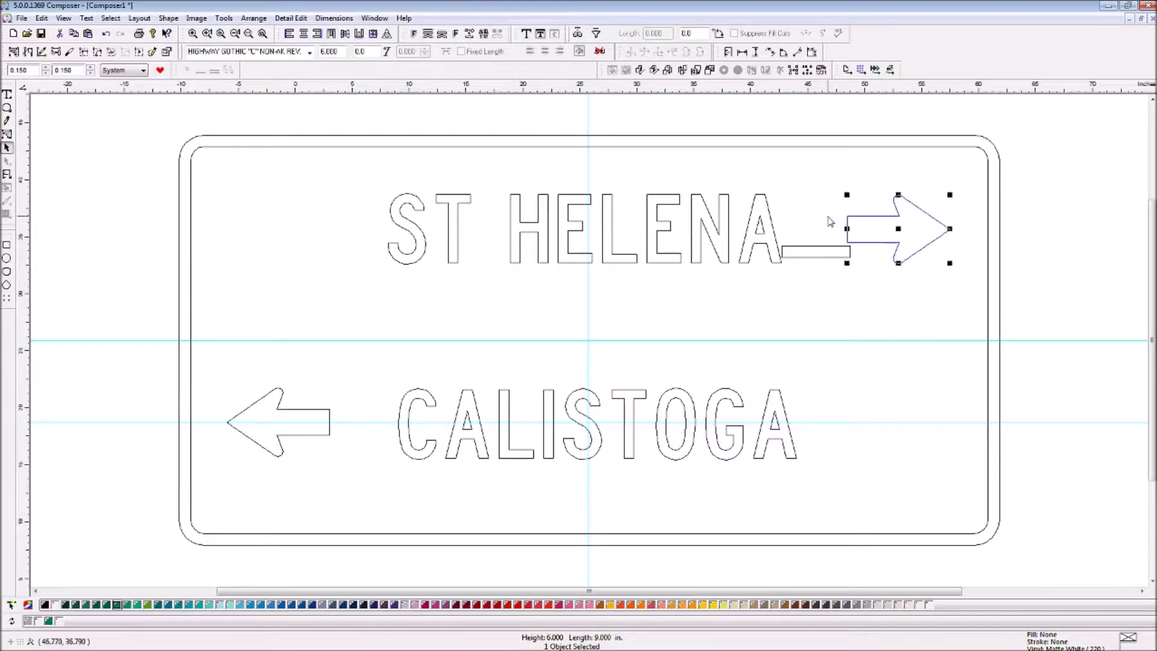
Move the spacer bar off the sign and delete it
left_click_drag(819, 248, 217, 211)
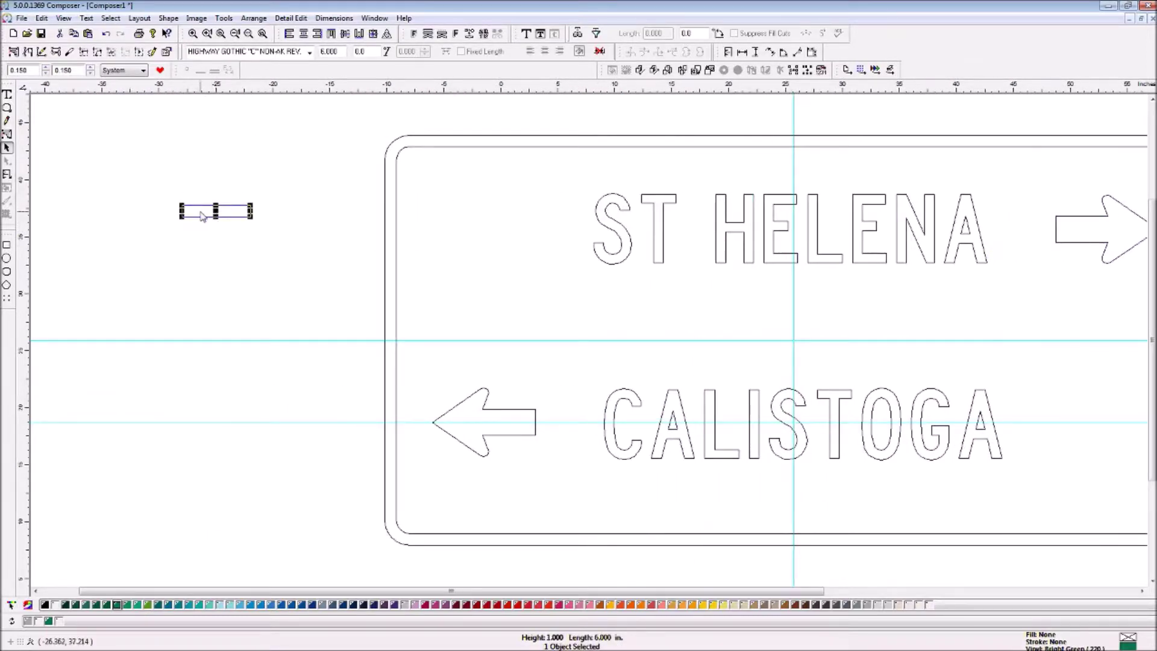
key("Delete")
scroll(203, 217, "right", 3)
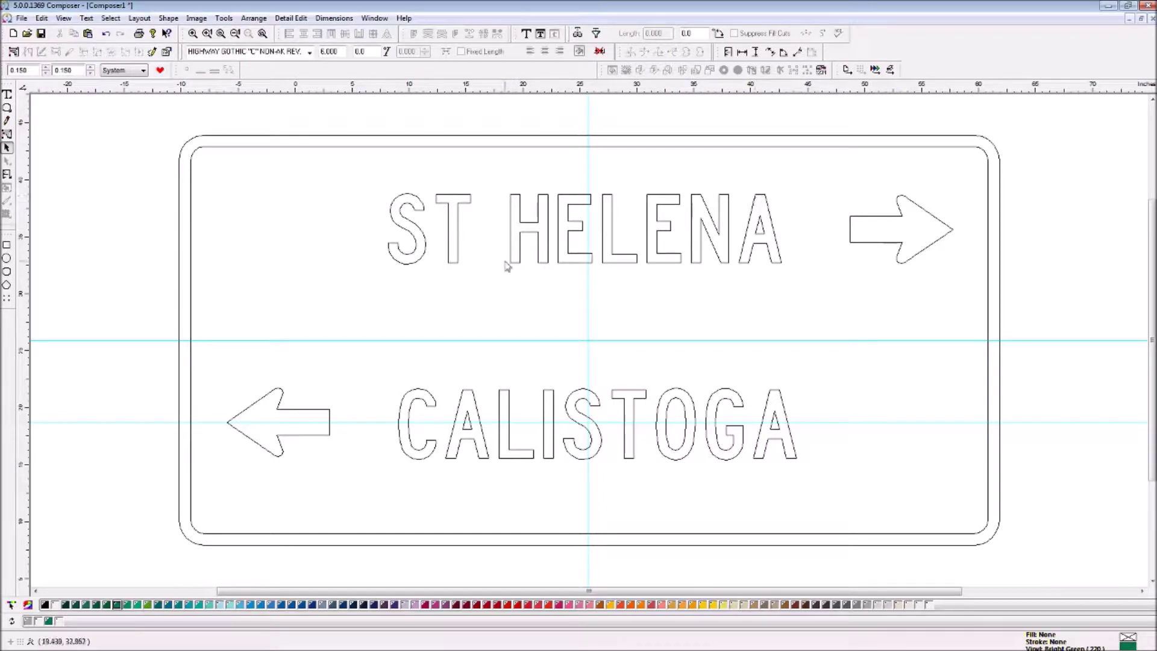
Group "ST HELENA" with its right-pointing arrow
left_click(522, 202)
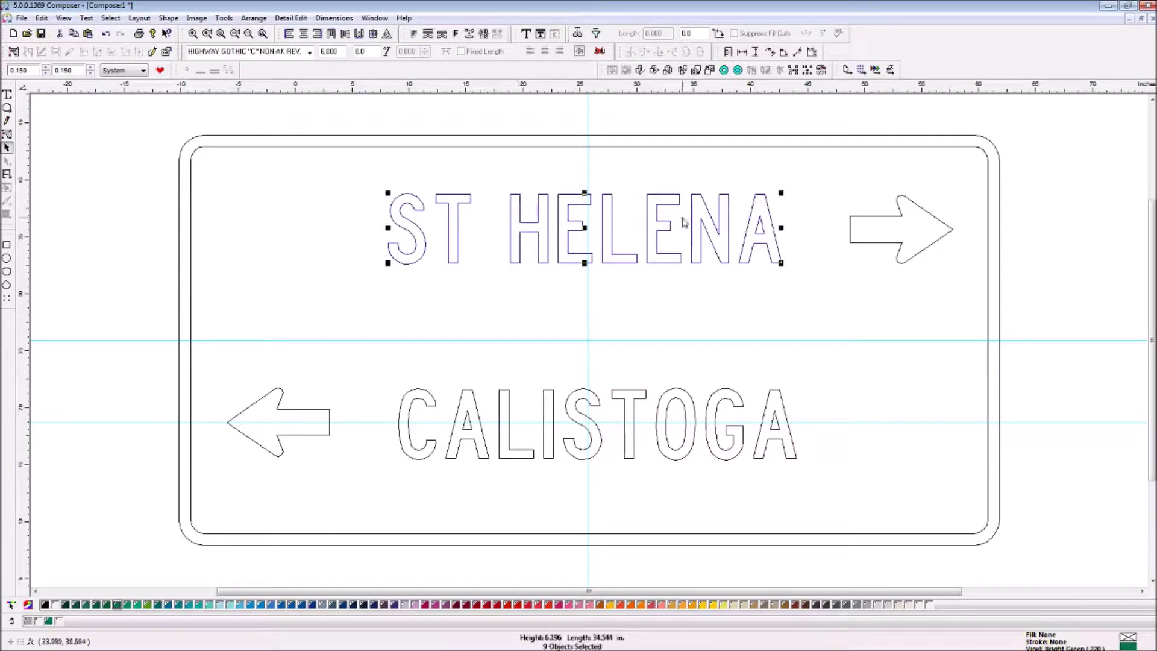
left_click(889, 219, "shift")
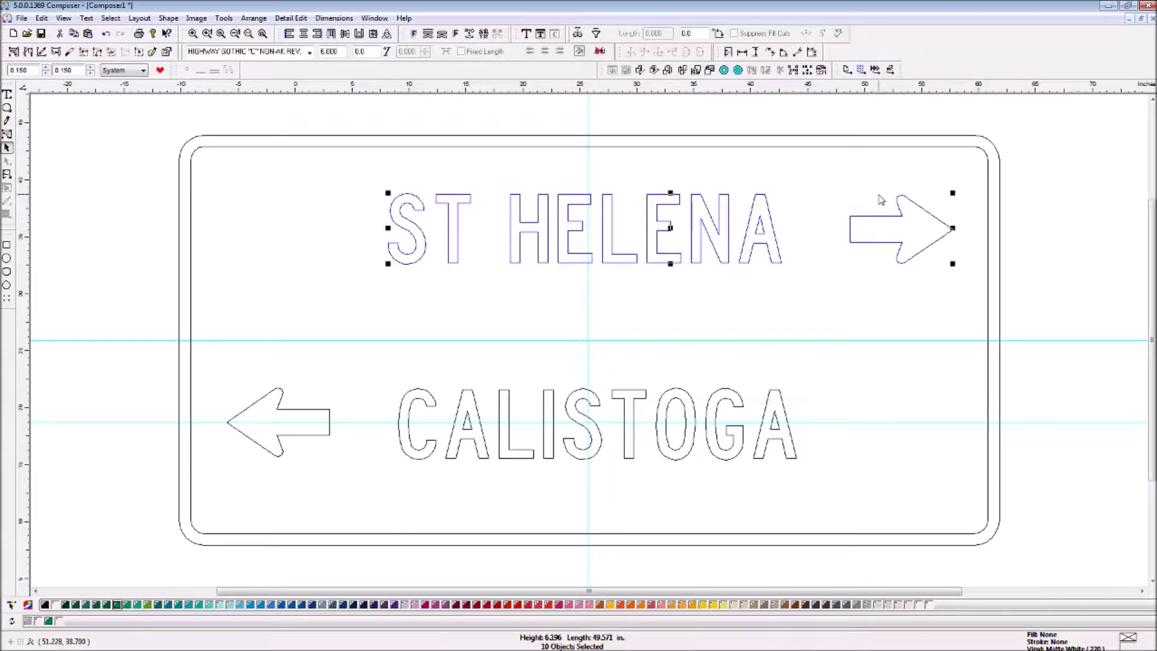
left_click(801, 241)
key("ctrl+z")
left_click(859, 294)
Group "CALISTOGA" with its left-pointing arrow
left_click(783, 407)
left_click(283, 428, "shift")
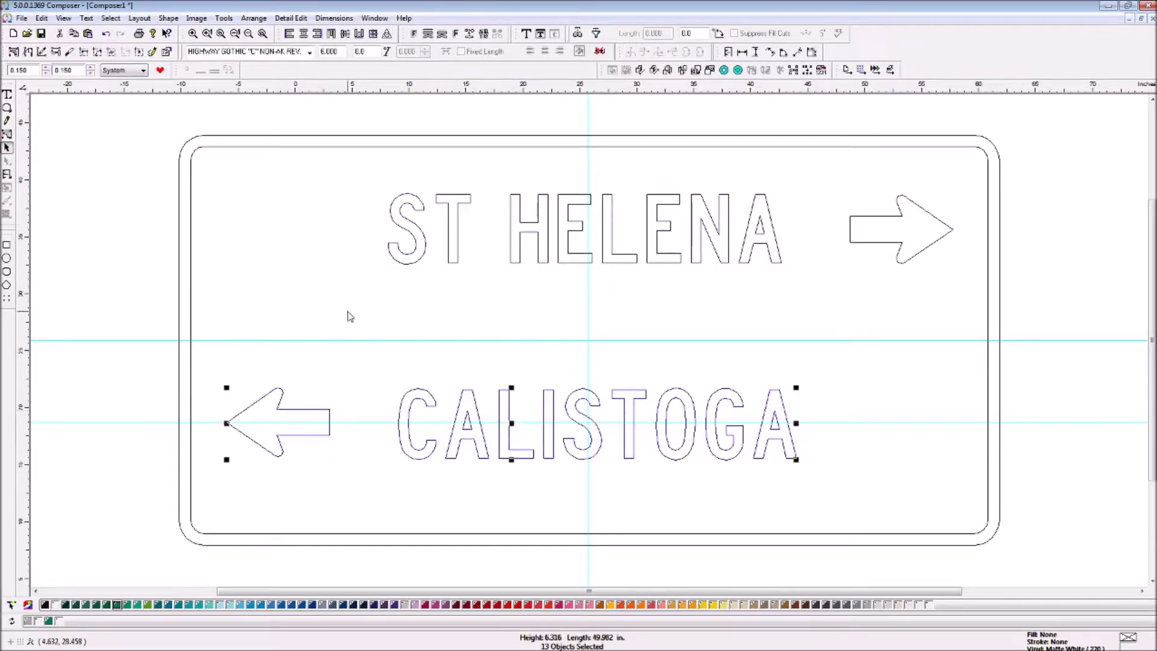
left_click(544, 336)
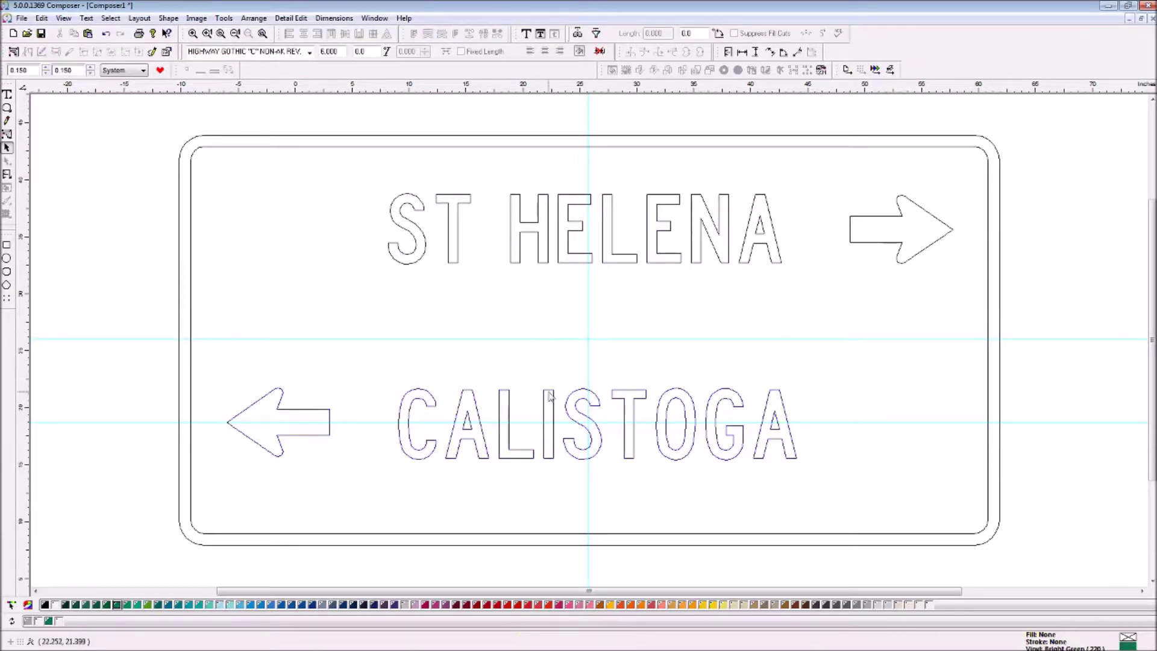
key("ctrl+z")
Move the "CALISTOGA" and arrow group right until it is centered on the sign's vertical center guide
left_click_drag(512, 387, 518, 379)
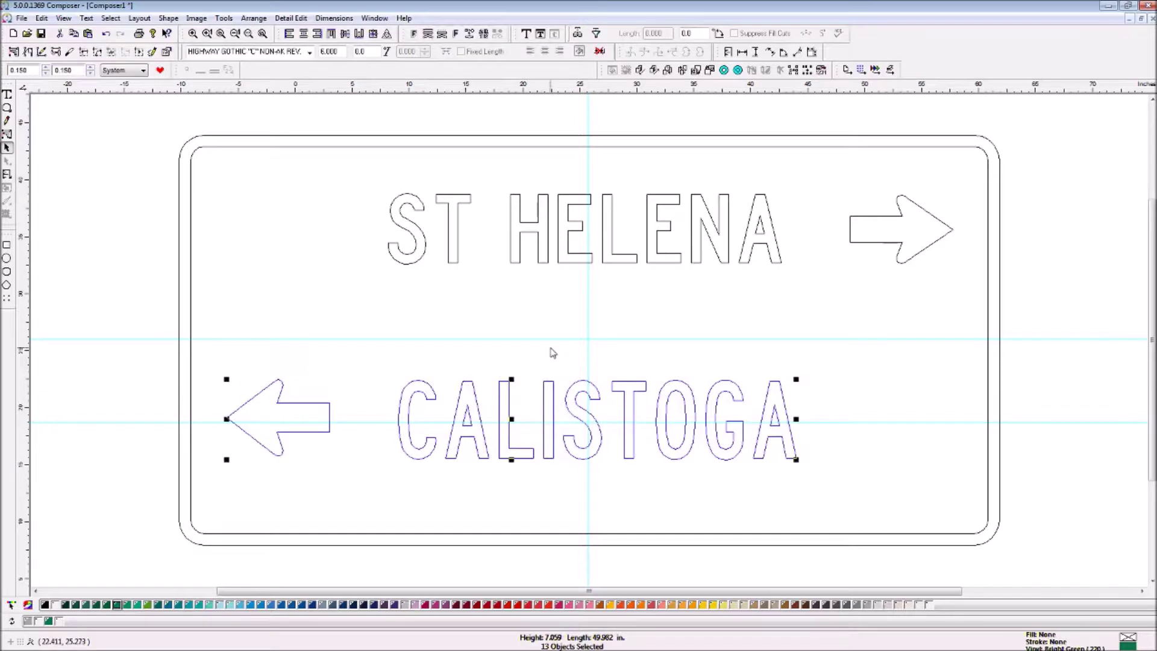
key("ctrl+z")
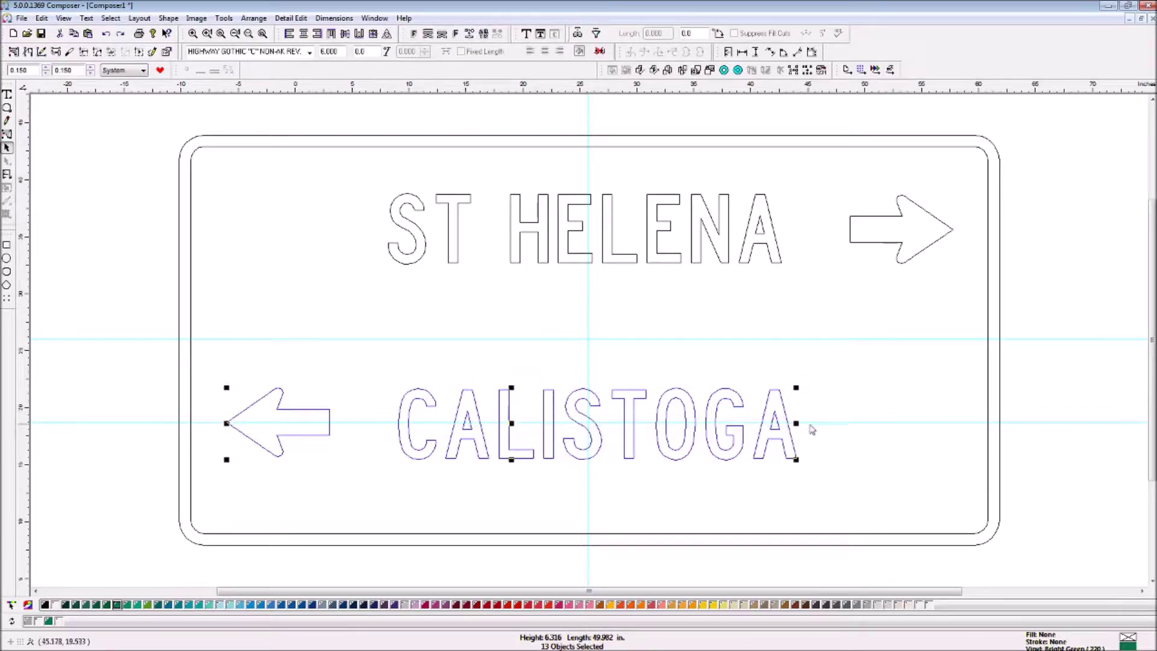
left_click(826, 404)
left_click_drag(642, 393, 728, 390)
key("ctrl+z")
Nudge the "ST HELENA" and arrow group left until it is centered on the vertical center guide
left_click(635, 265)
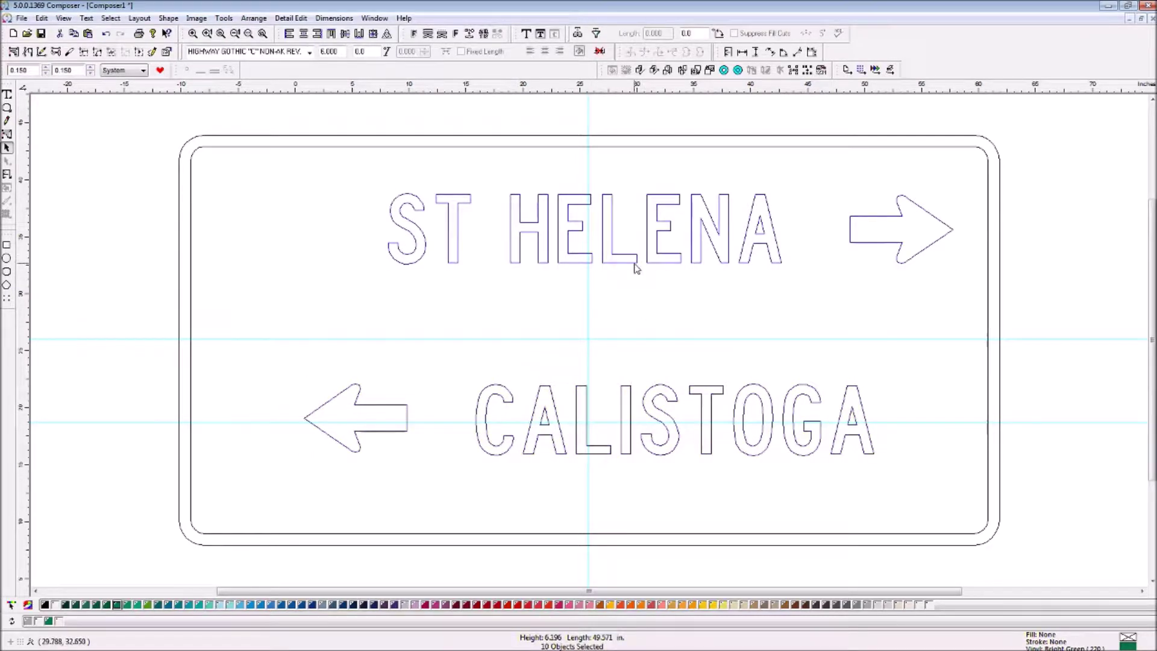
key("Left")
key("Left")
key("Left")
key("Left")
key("Left")
key("Left")
key("Left")
key("Left")
key("Left")
key("Left")
key("Left")
key("Left")
key("Left")
key("Left")
key("Left")
key("Left")
key("Left")
key("Left")
key("Left")
key("Left")
key("Left")
key("Left")
key("Left")
key("Left")
key("Left")
key("Left")
key("Left")
key("Left")
key("Left")
key("Left")
key("Left")
key("Left")
key("Left")
key("Left")
key("Left")
key("Left")
key("Left")
key("Left")
key("Left")
key("Left")
key("Left")
key("Left")
key("Left")
key("Left")
key("Left")
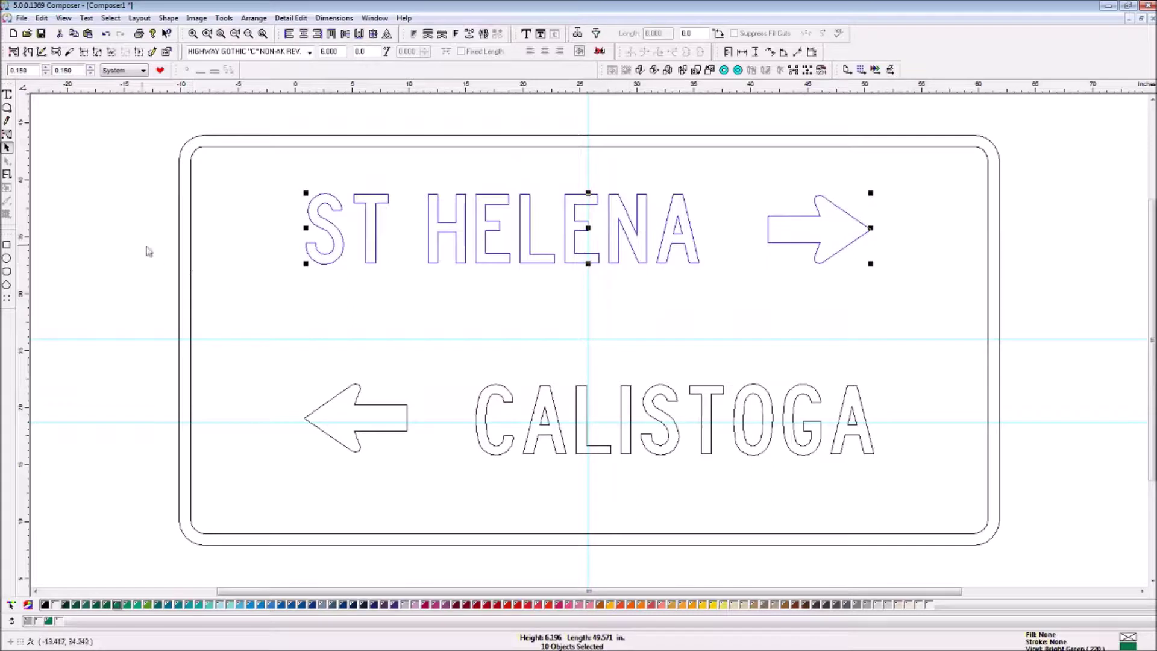
Add vertical guides at the tip of the left-pointing arrow and at the right edge of "CALISTOGA"
left_click_drag(21, 268, 305, 398)
left_click_drag(27, 295, 874, 305)
left_click(881, 305)
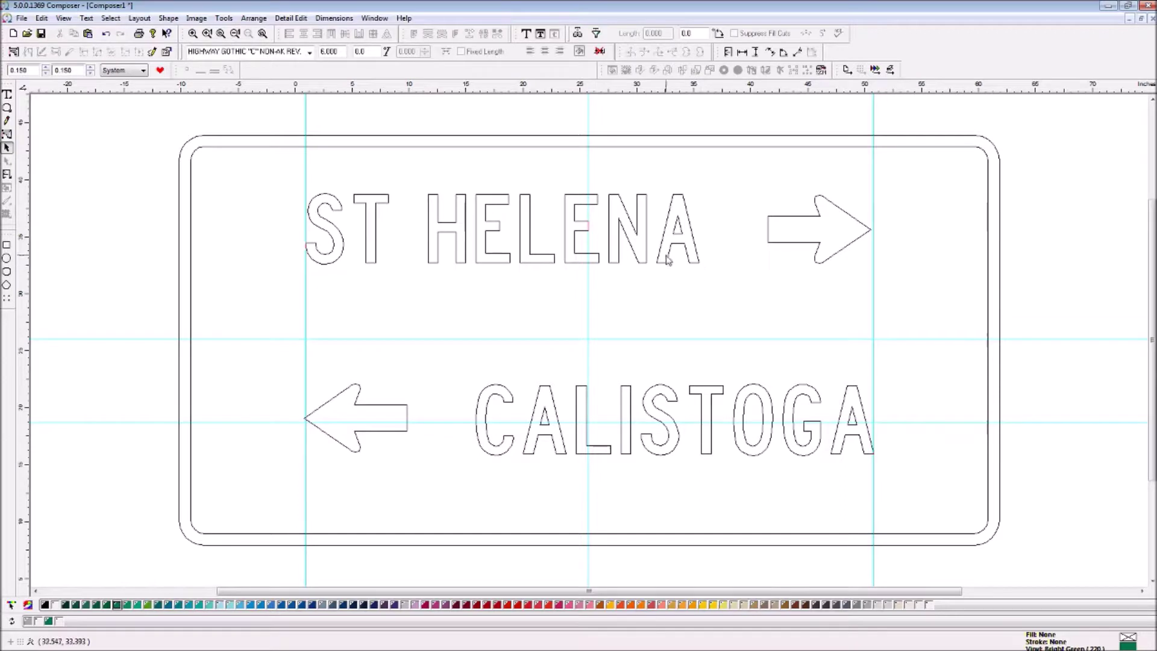
left_click(643, 197)
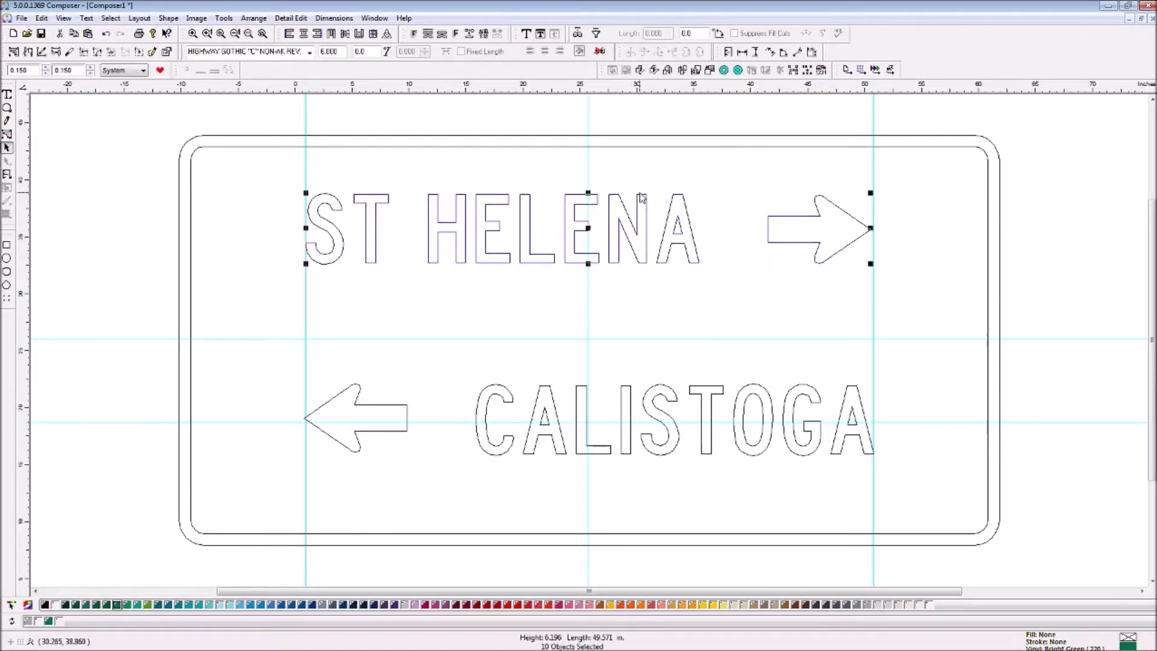
left_click(750, 244)
left_click(752, 392)
left_click(876, 316)
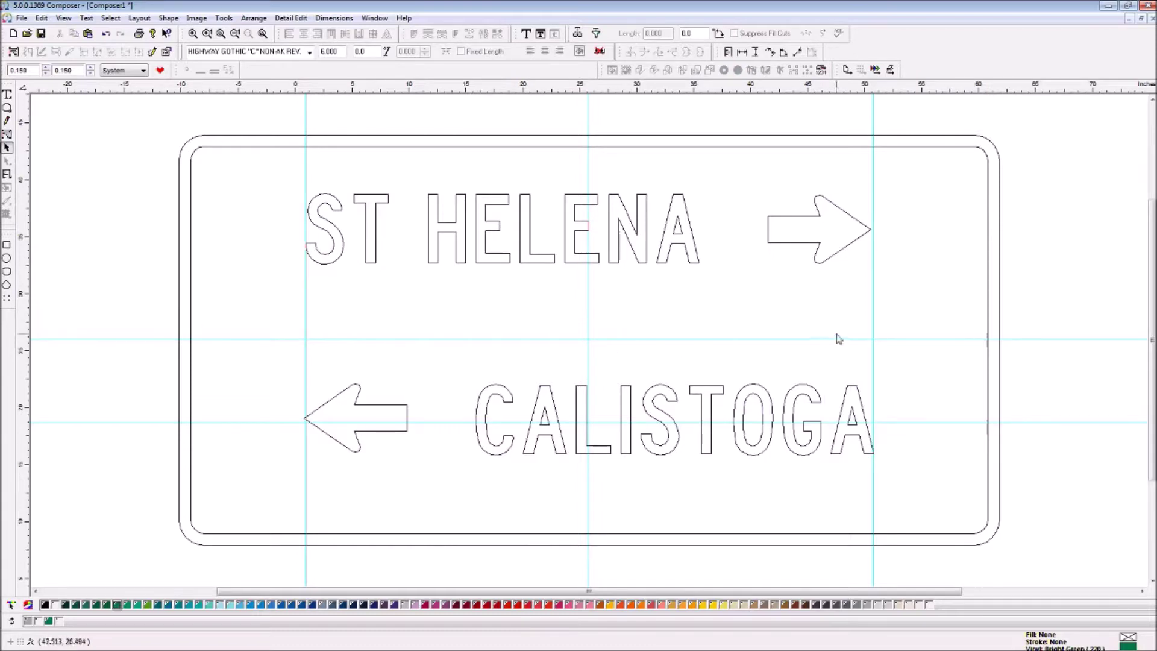
Create a square-cornered divider bar between the text lines, spanning border to border, 1 inch high, about 70.85 inches long, with thickness 0 and inset 0
left_click(7, 273)
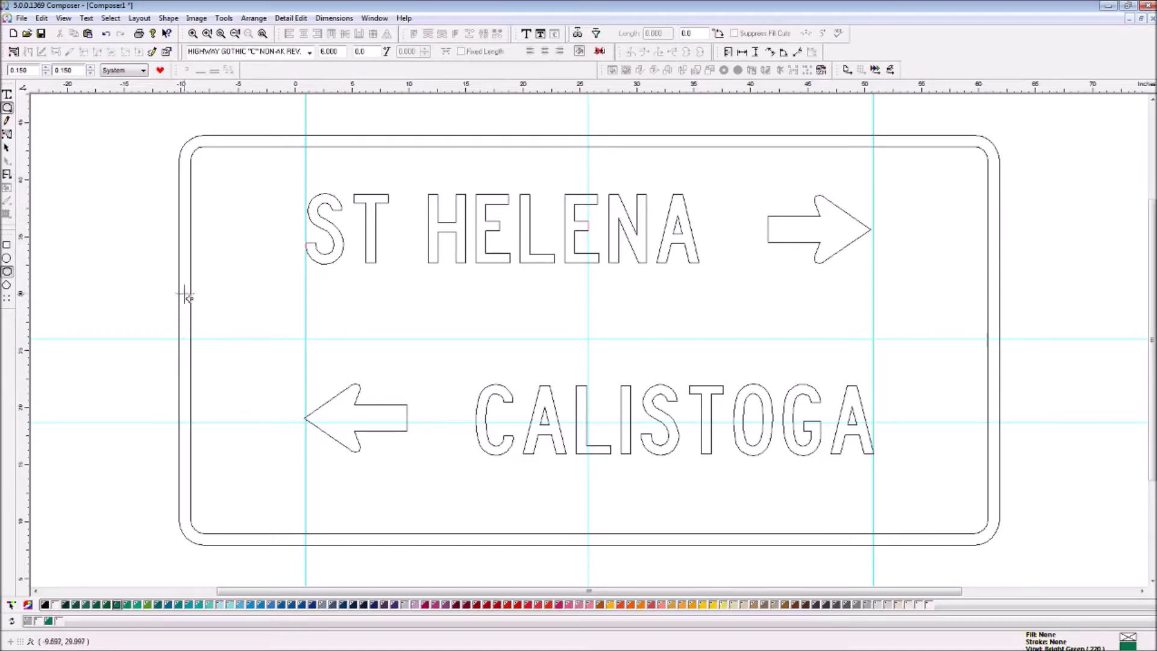
left_click_drag(186, 305, 997, 334)
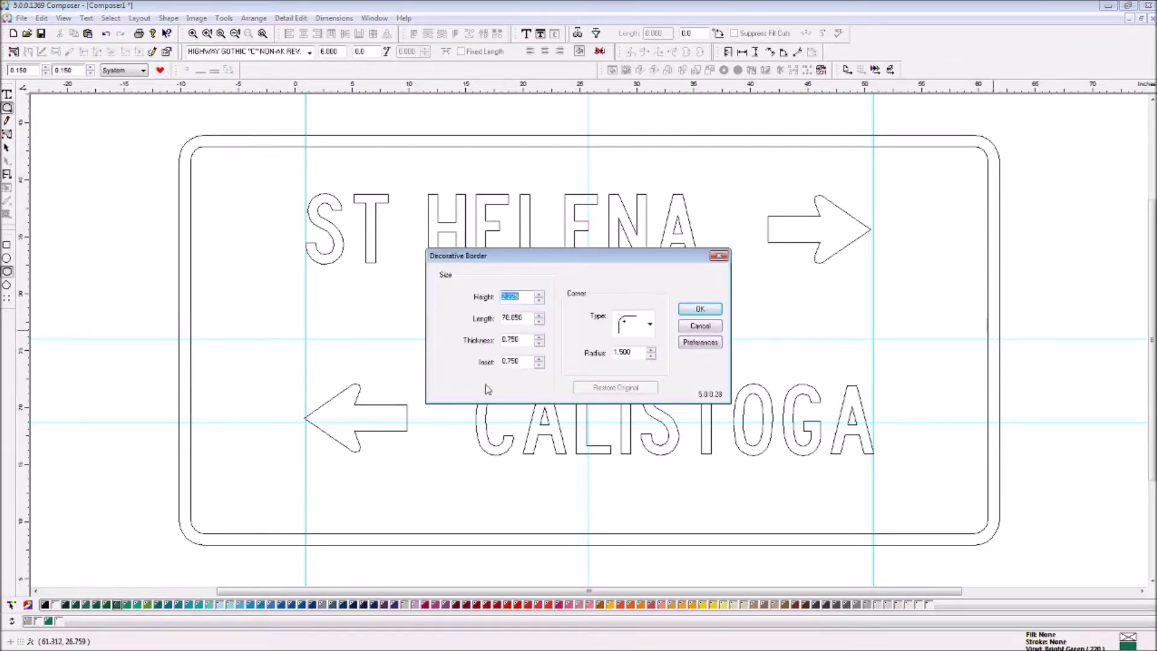
type("1")
key("Tab")
key("Tab")
key("Tab")
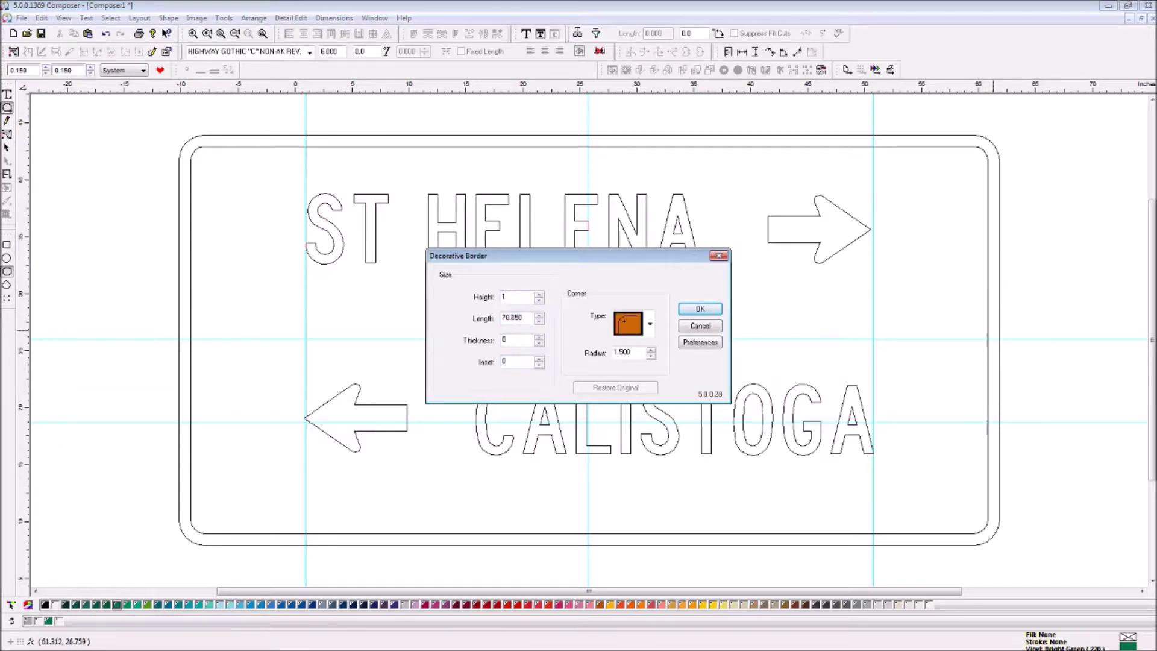
key("Down")
left_click(710, 309)
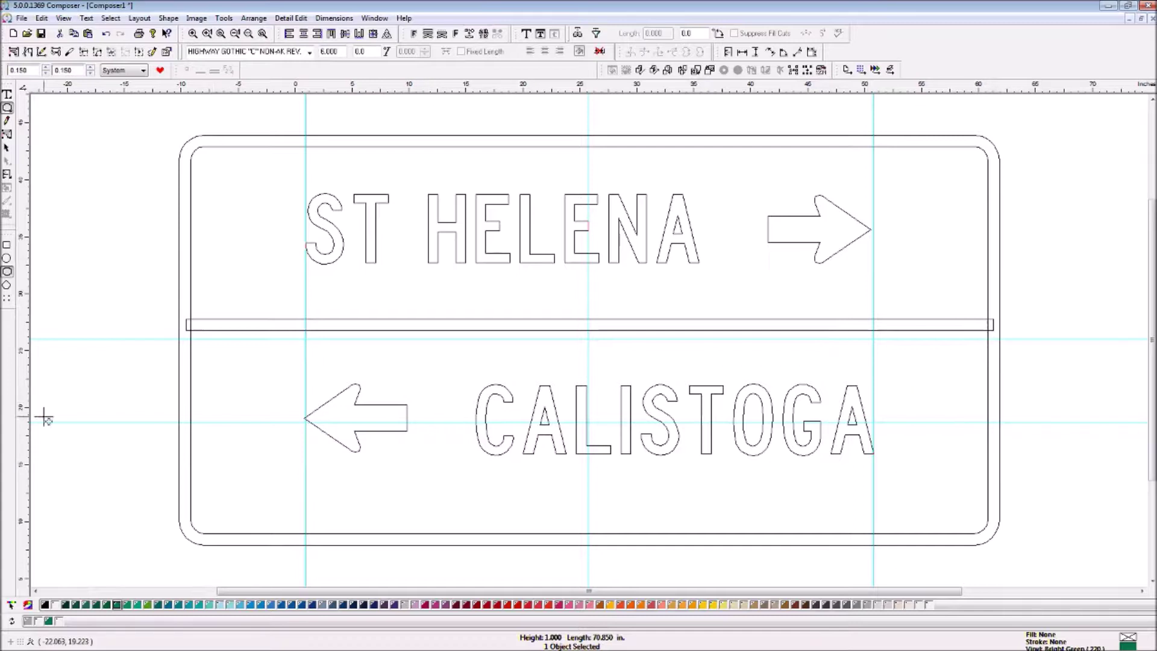
left_click(7, 148)
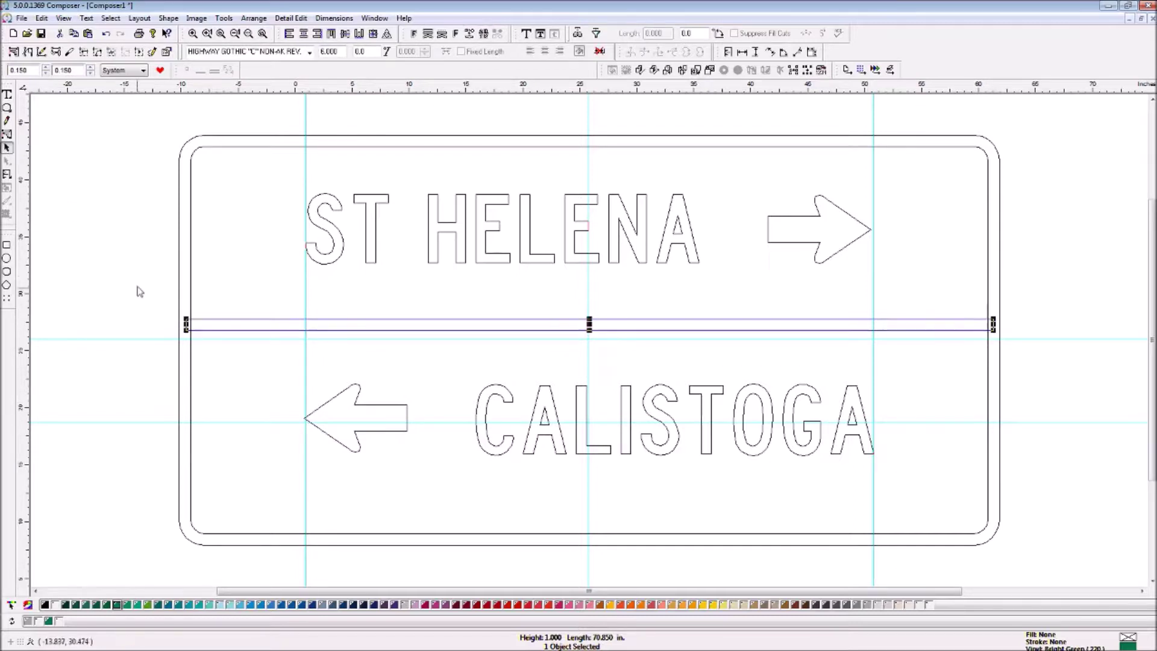
left_click(224, 326)
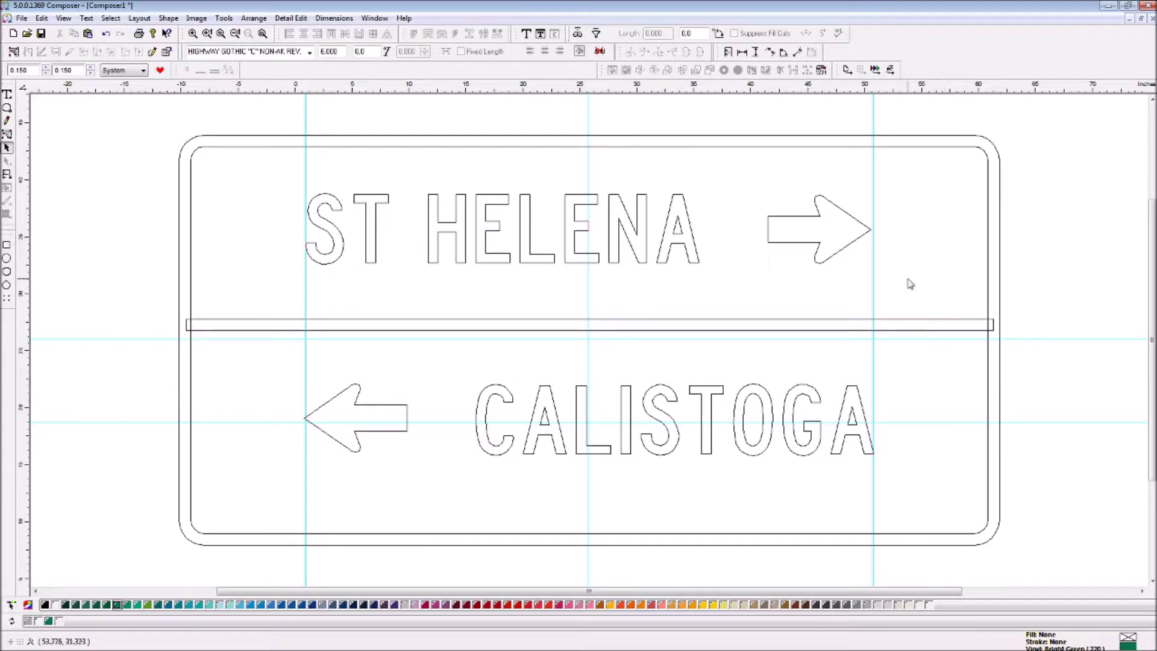
Color the "ST HELENA" and "CALISTOGA" groups White (220) and preview the filled sign
key("F9")
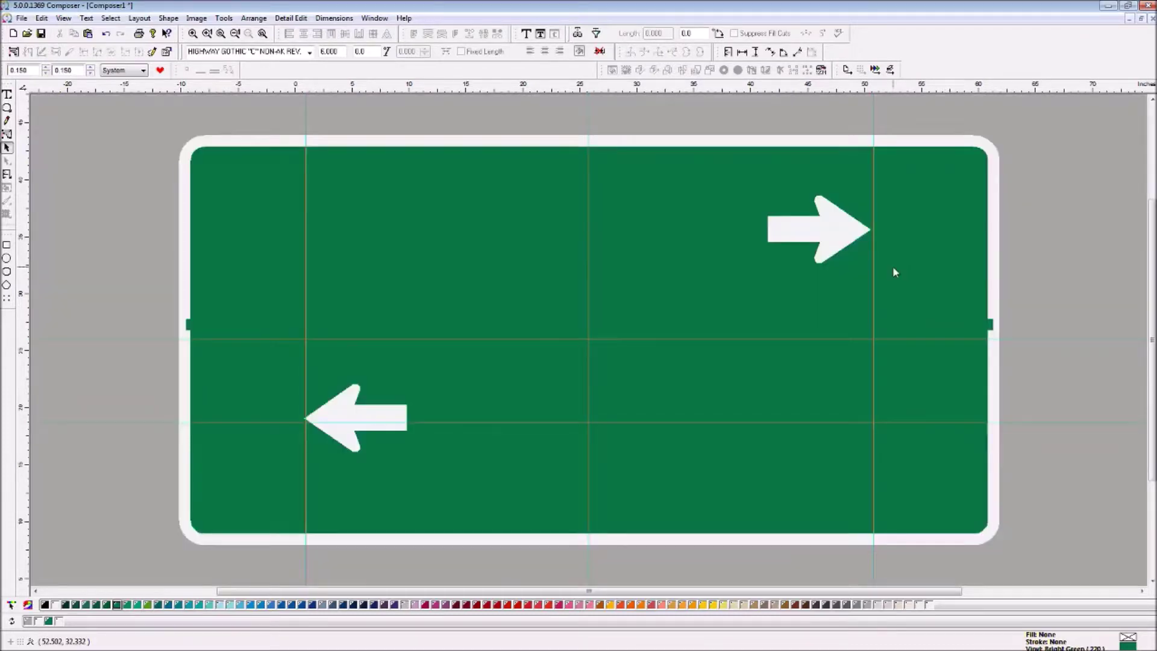
key("F9")
left_click(584, 264)
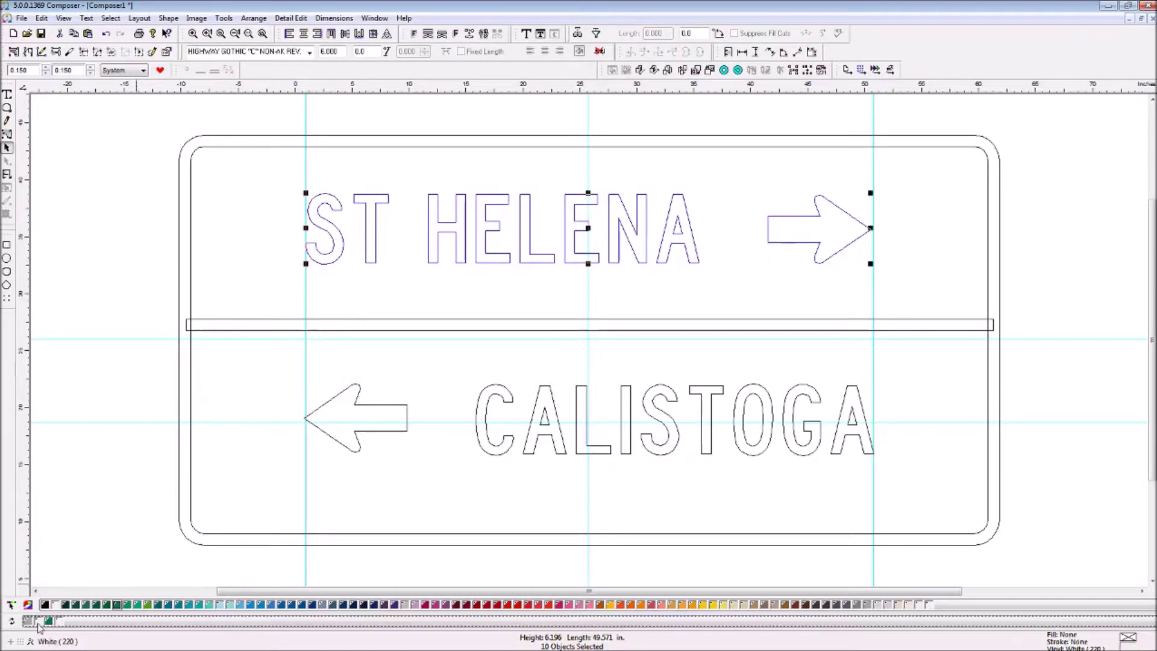
left_click(489, 455)
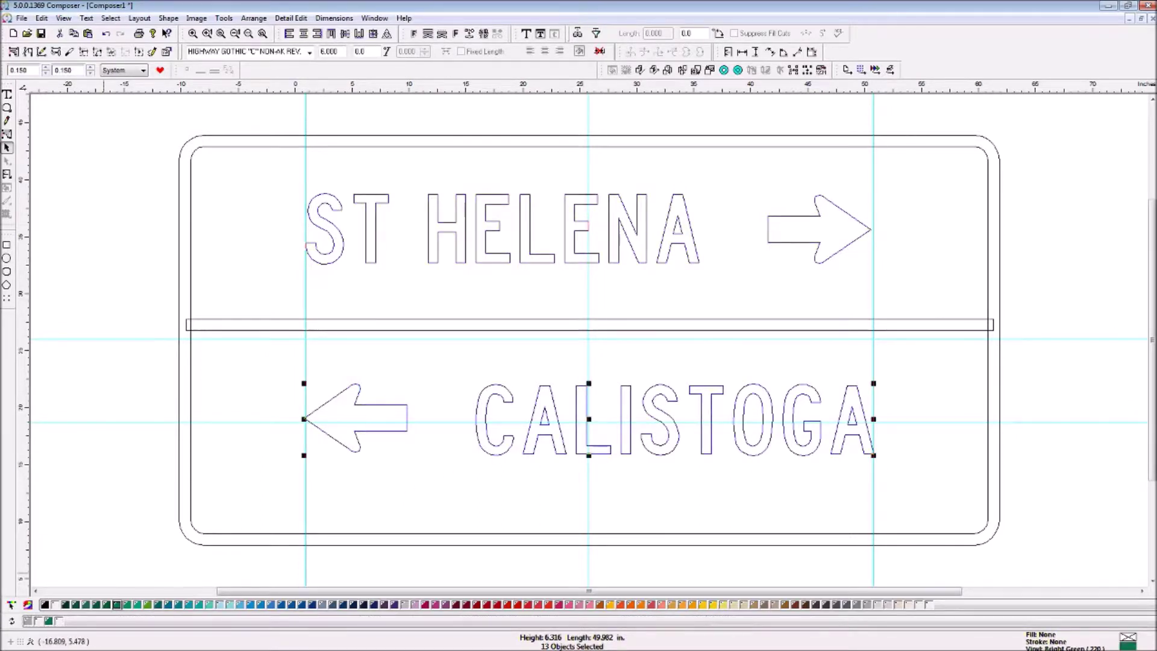
left_click(41, 621)
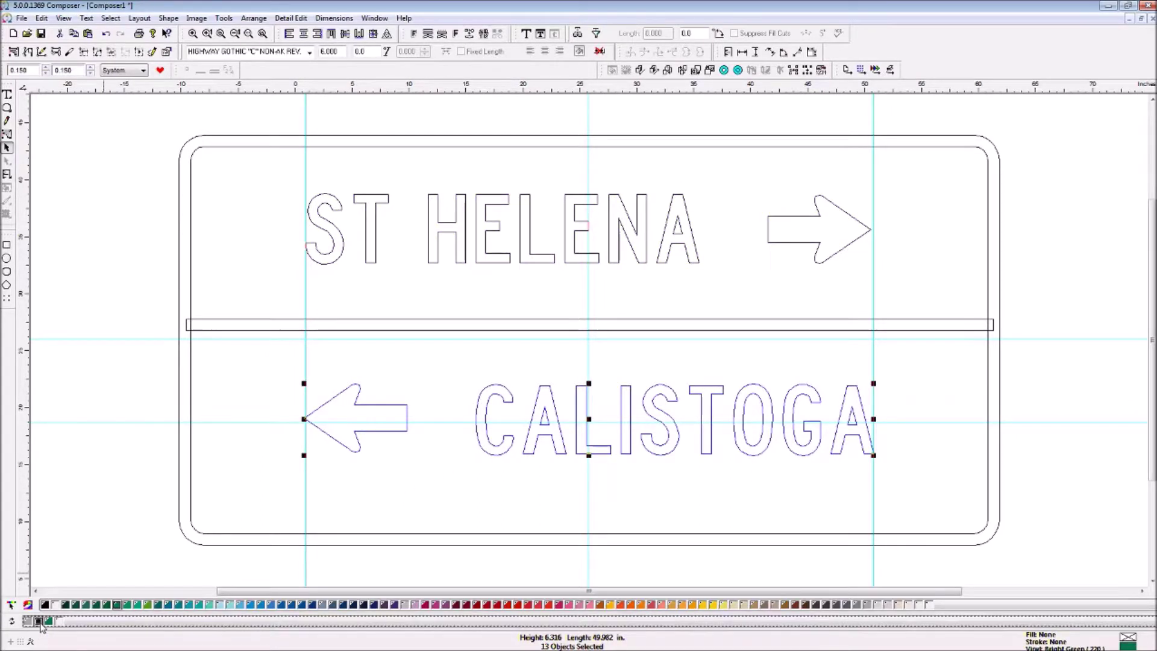
left_click(111, 499)
key("F9")
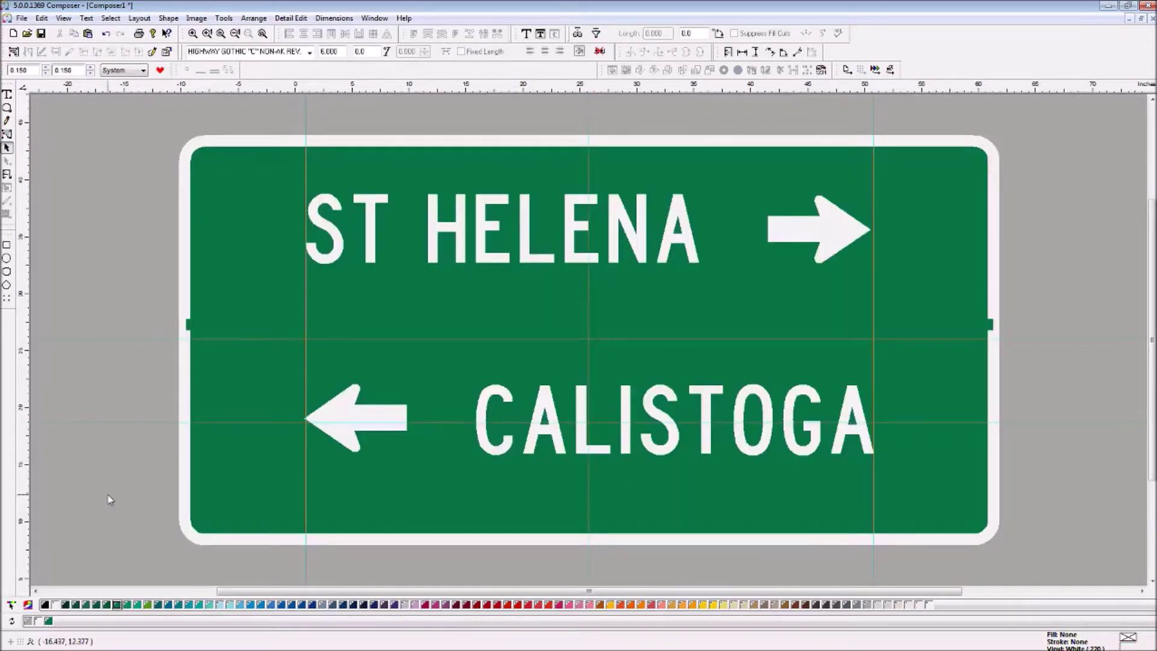
key("F9")
Color the divider bar White (220) and preview the filled sign
left_click(337, 324)
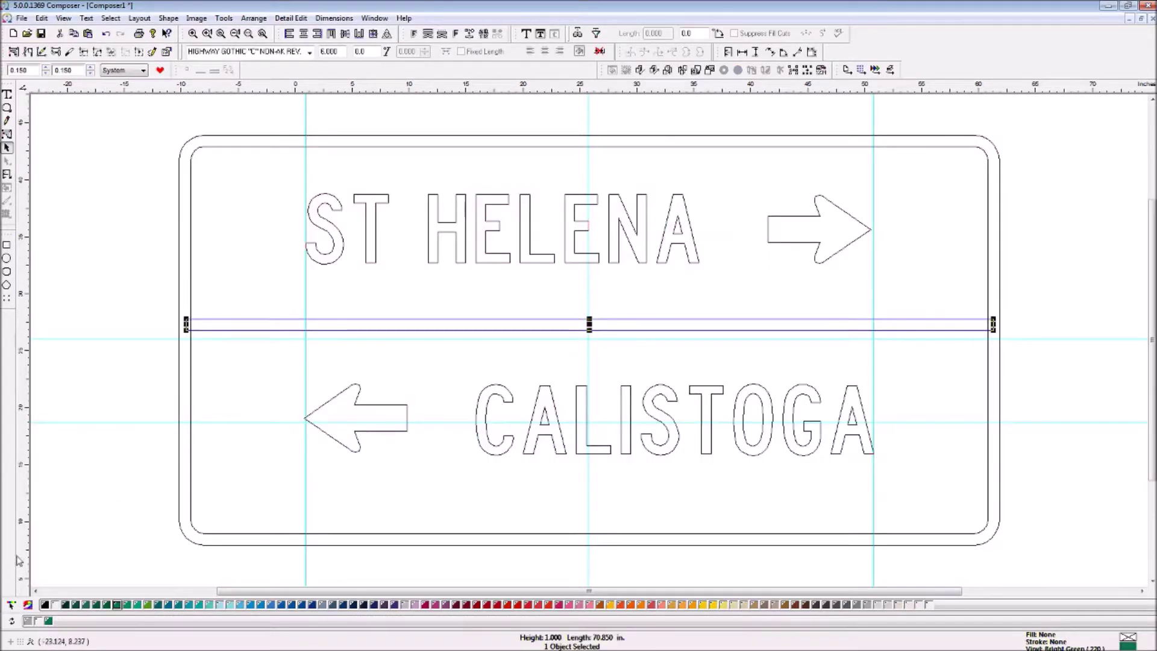
left_click(40, 622)
left_click(83, 485)
key("F9")
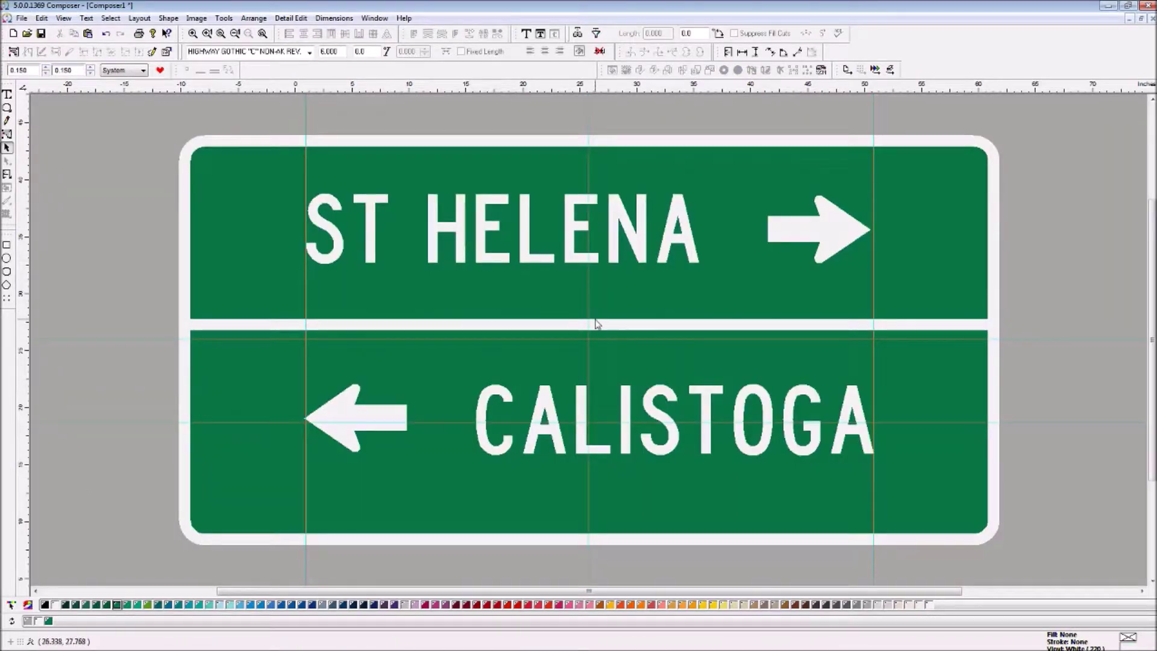
key("F9")
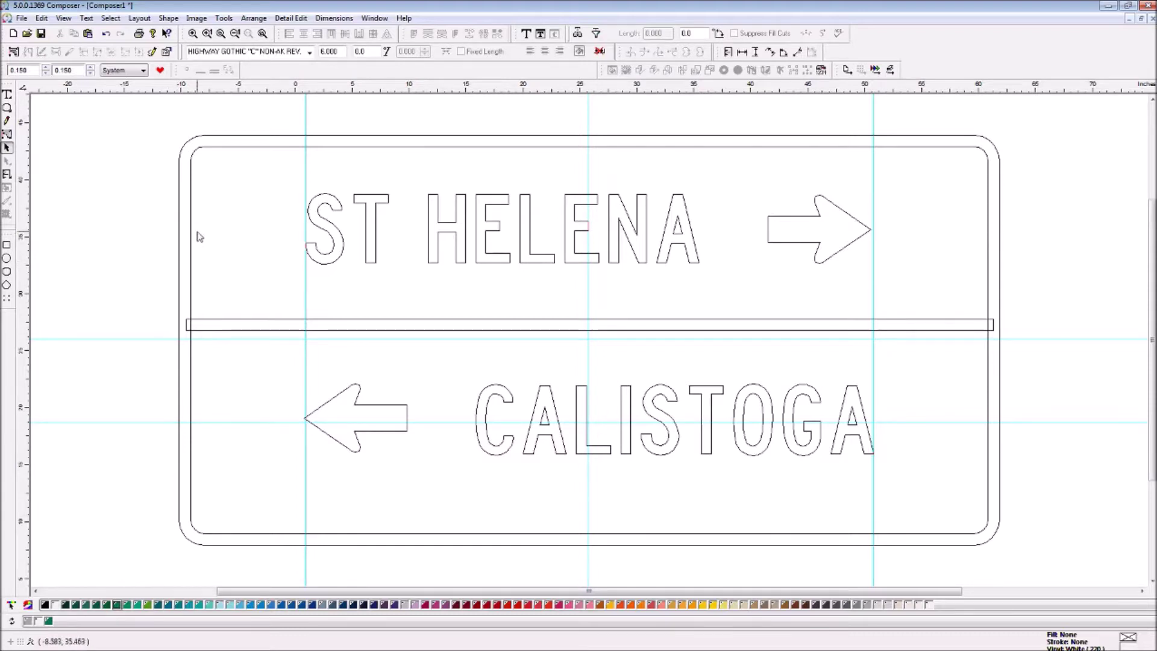
Center the outer and inner sign borders on the divider bar and show the sign in filled view
left_click(243, 137)
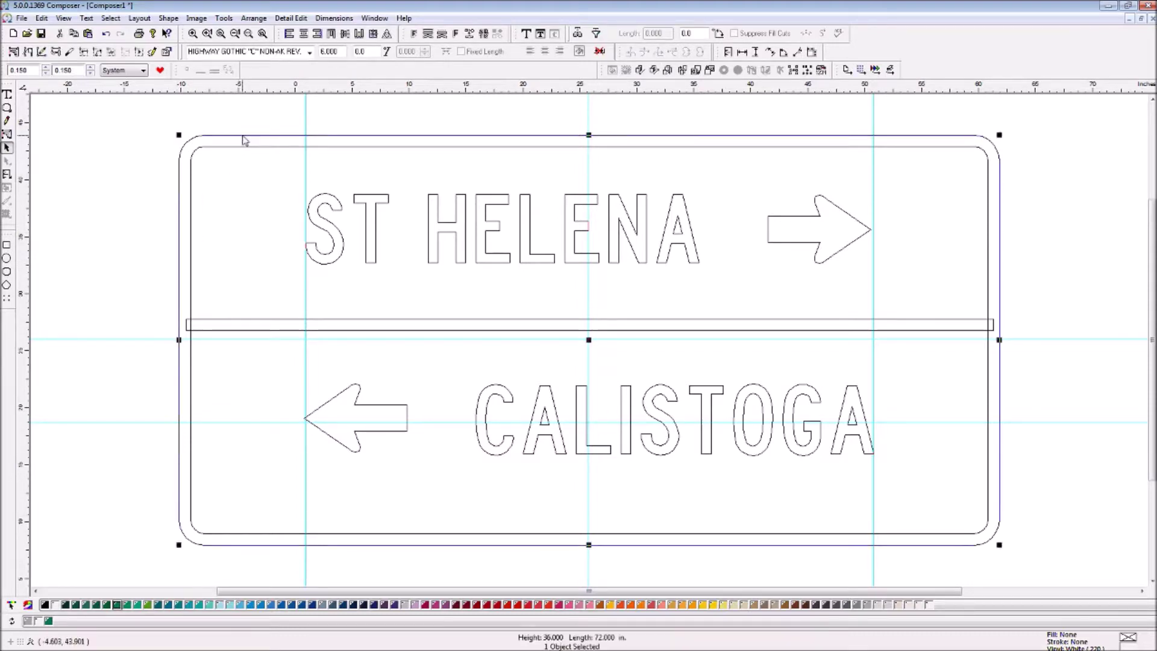
left_click(249, 147, "shift")
left_click(272, 320, "shift")
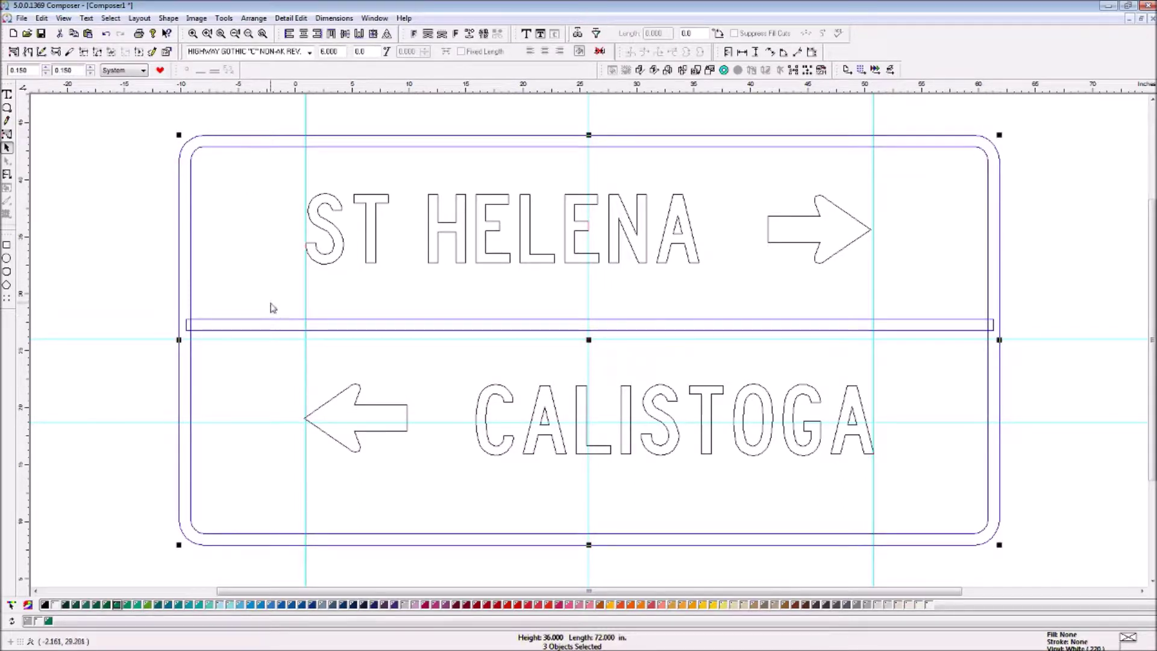
left_click(373, 34)
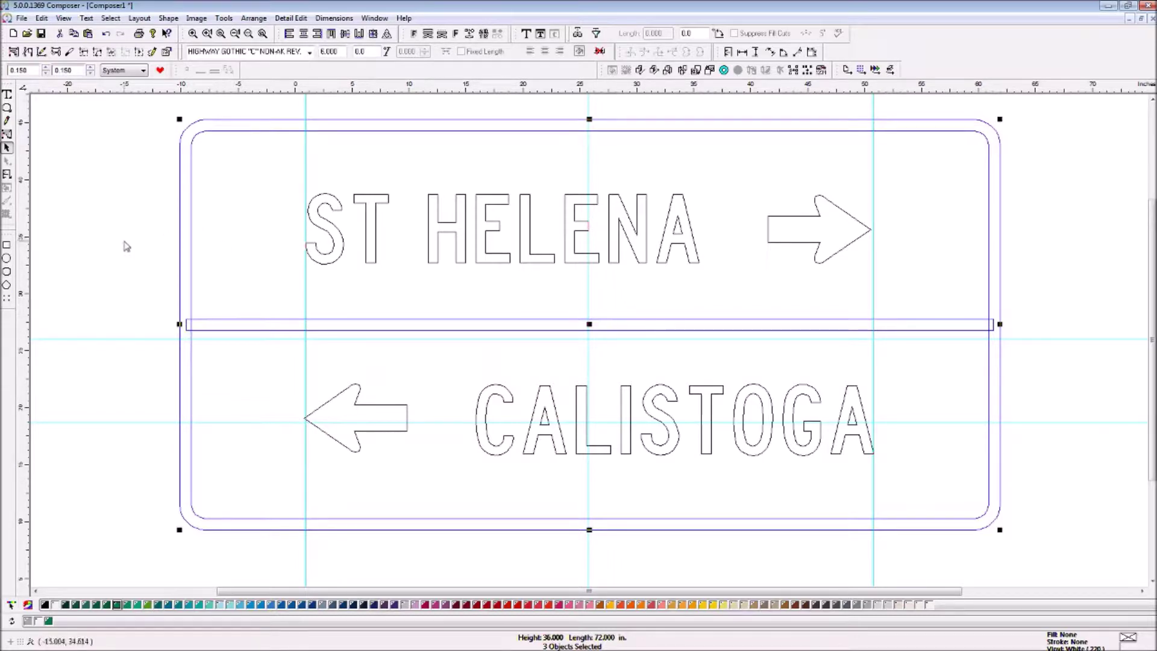
key("ctrl+shift+f")
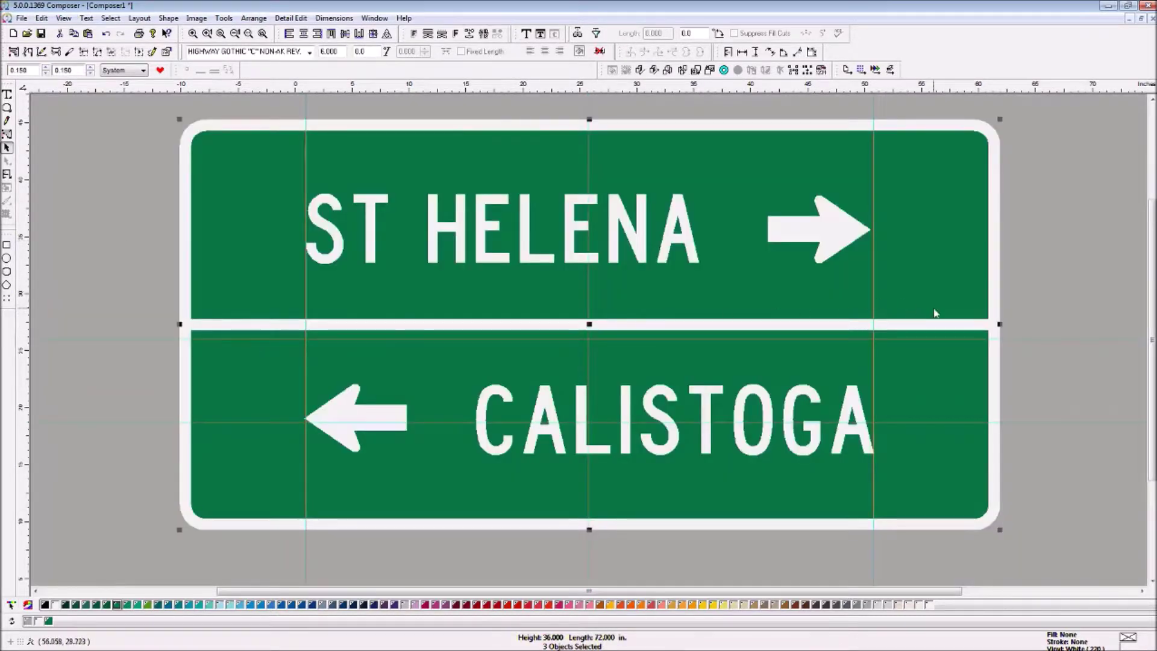
left_click(128, 240)
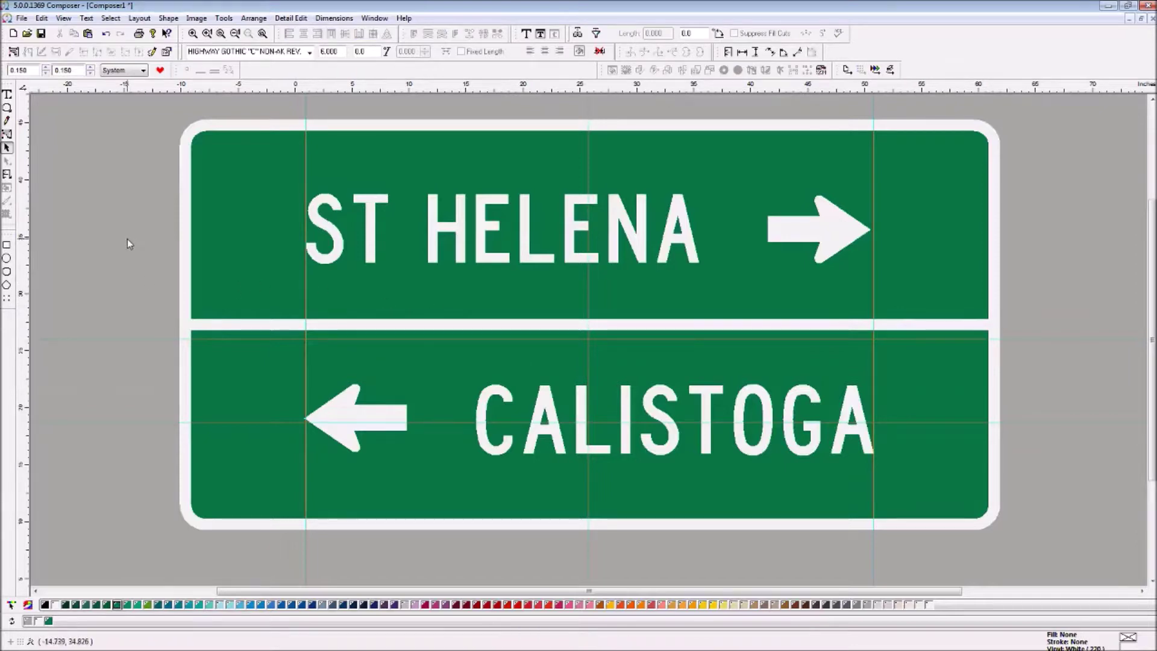
Cut the divider bar out of the inner border using the Special effect A - B, without keeping B
key("ctrl+shift+f")
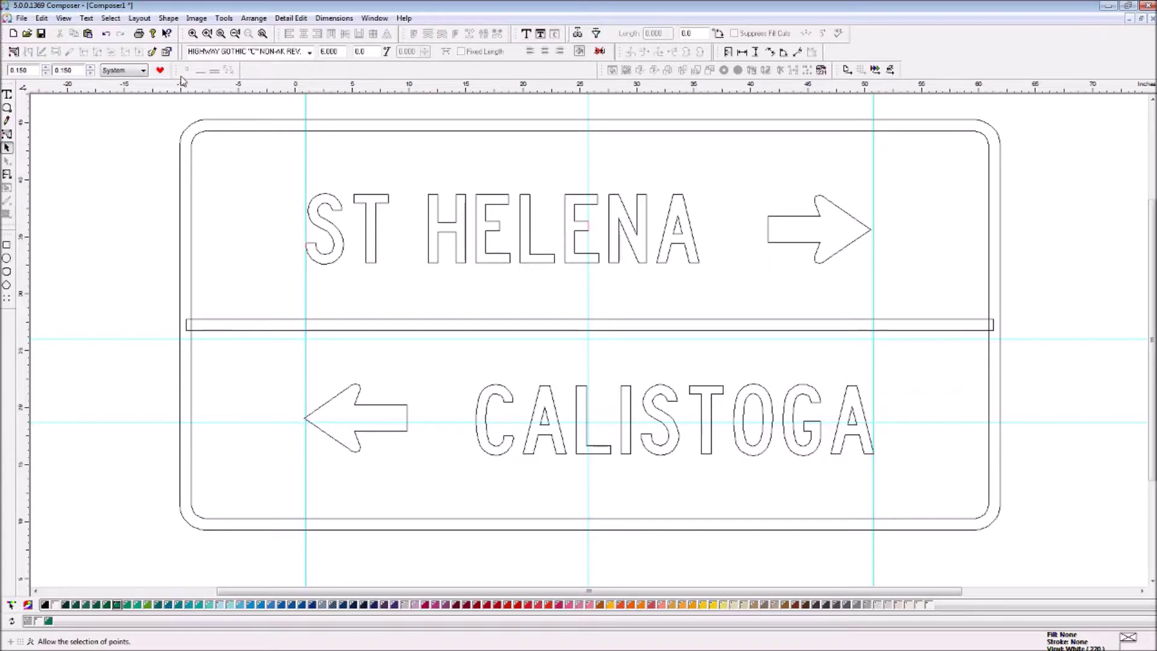
left_click(191, 179)
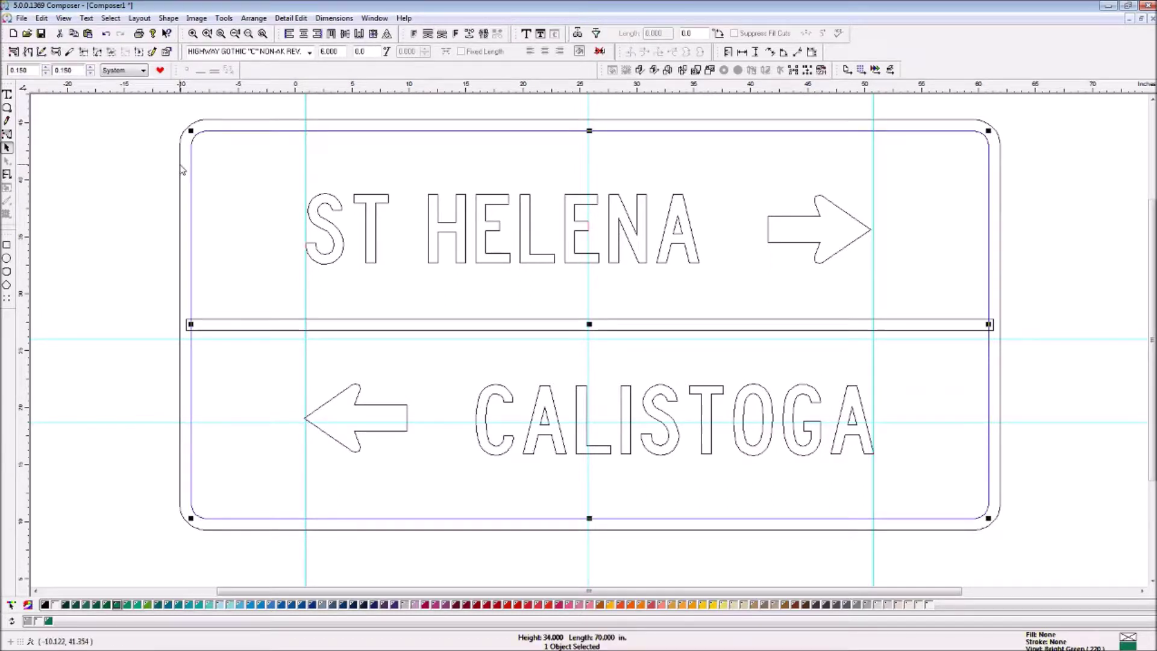
left_click(266, 325, "shift")
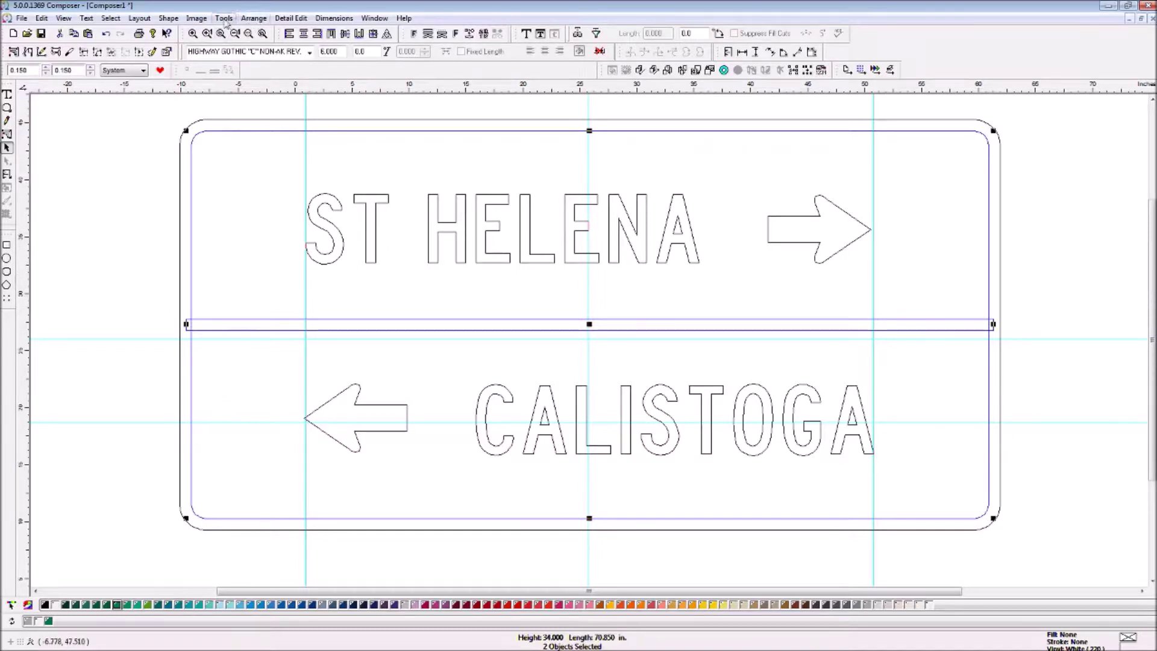
left_click(224, 18)
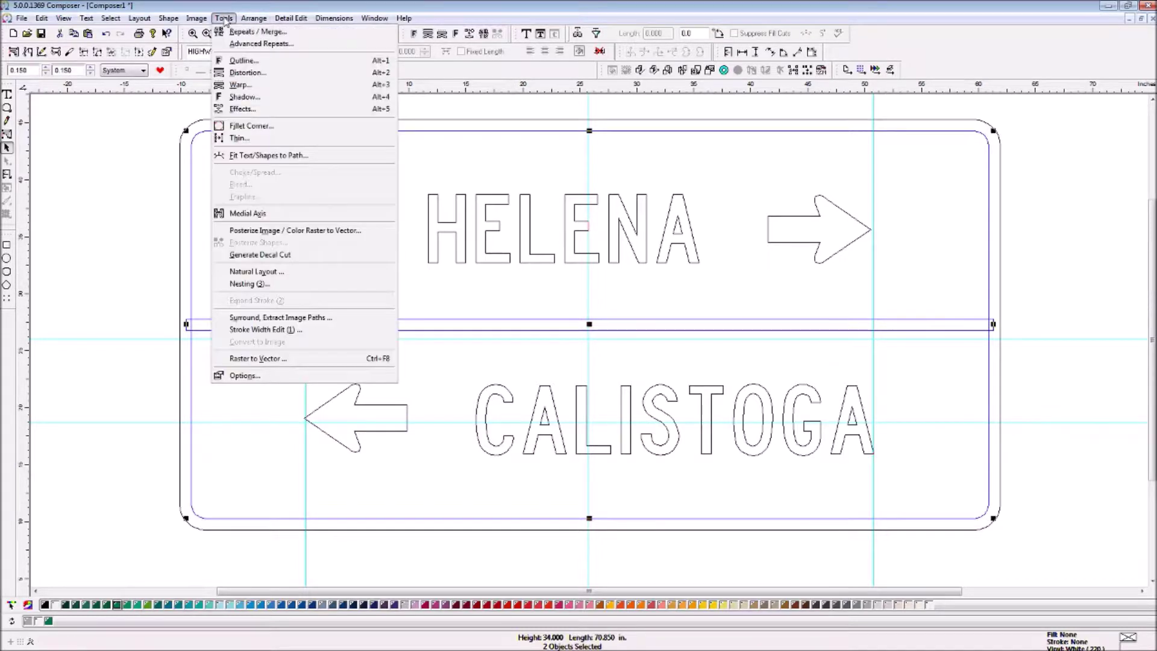
left_click(235, 115)
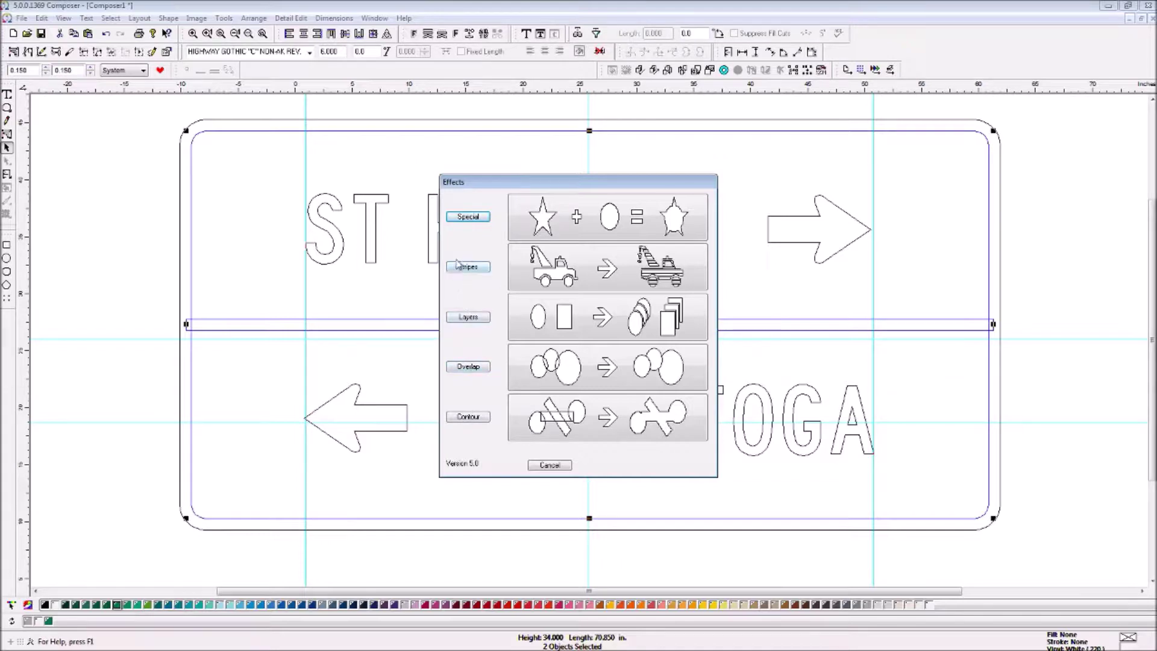
left_click(469, 217)
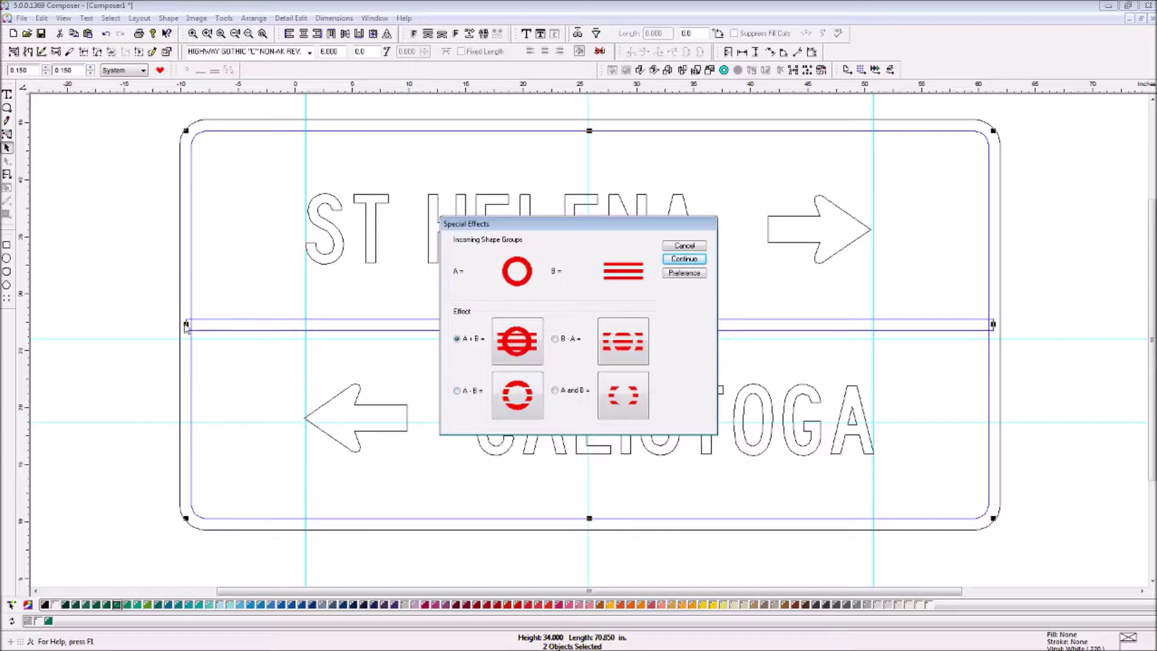
left_click(456, 391)
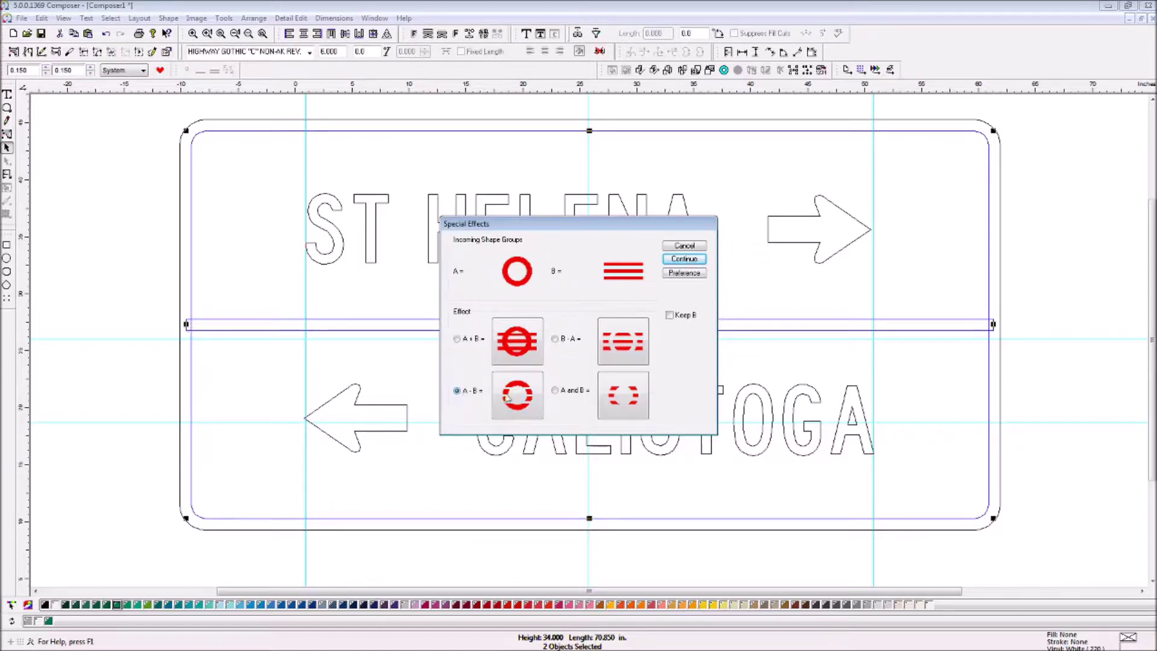
left_click(684, 260)
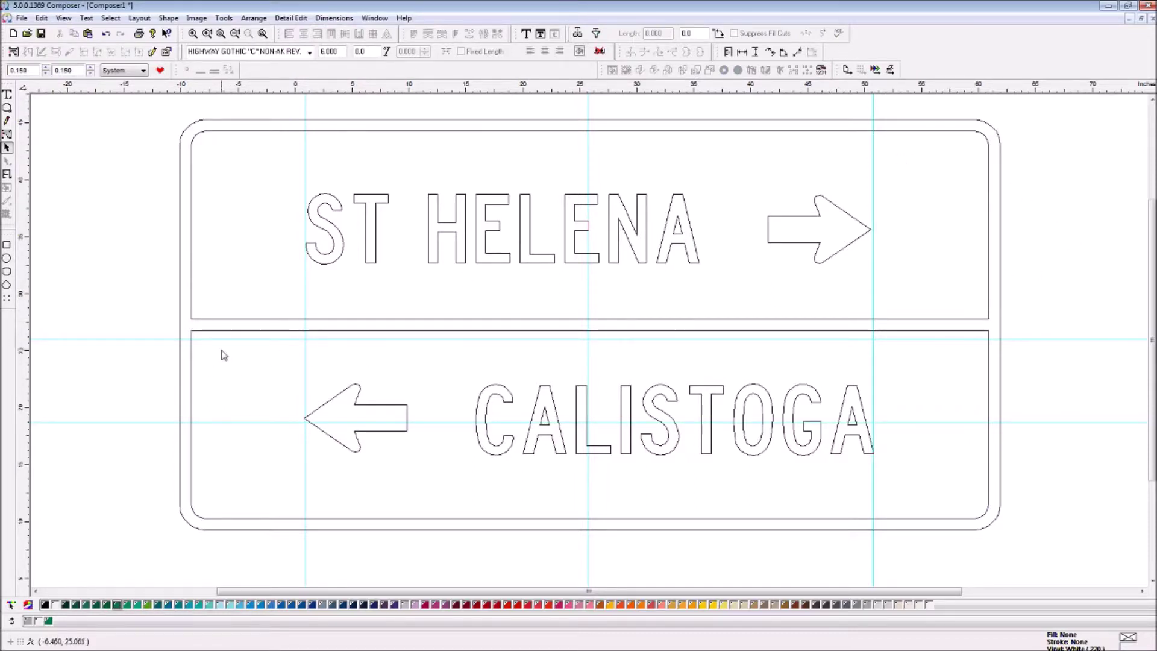
Preview the filled sign and ungroup the split inner border into separate upper and lower panels
key("ctrl+w")
key("ctrl+w")
left_click(468, 132)
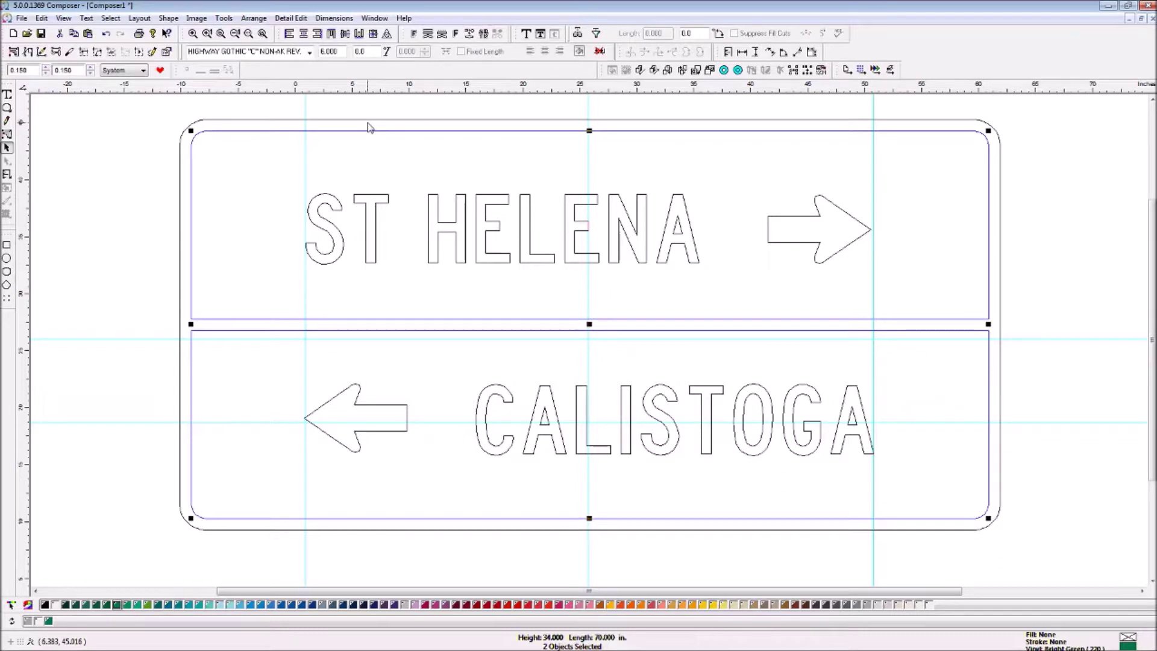
left_click(388, 141)
left_click(389, 134)
left_click(387, 159)
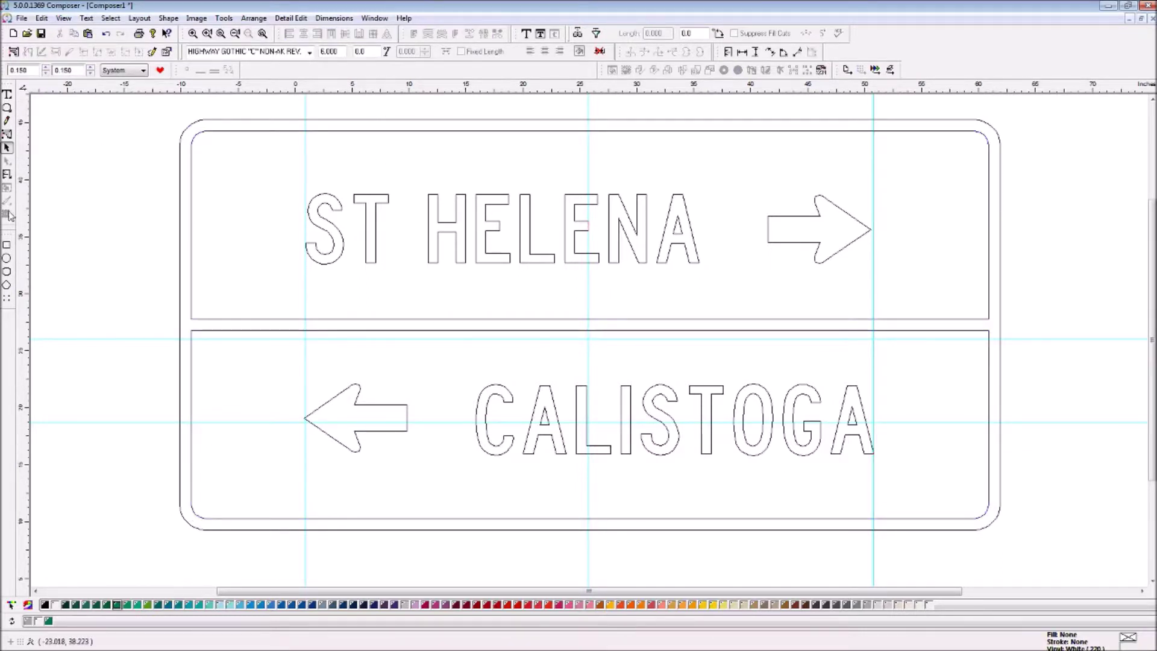
Place guides on the inner border's left edge, the upper panel's bottom edge and the lower panel's top edge
left_click_drag(306, 161, 192, 252)
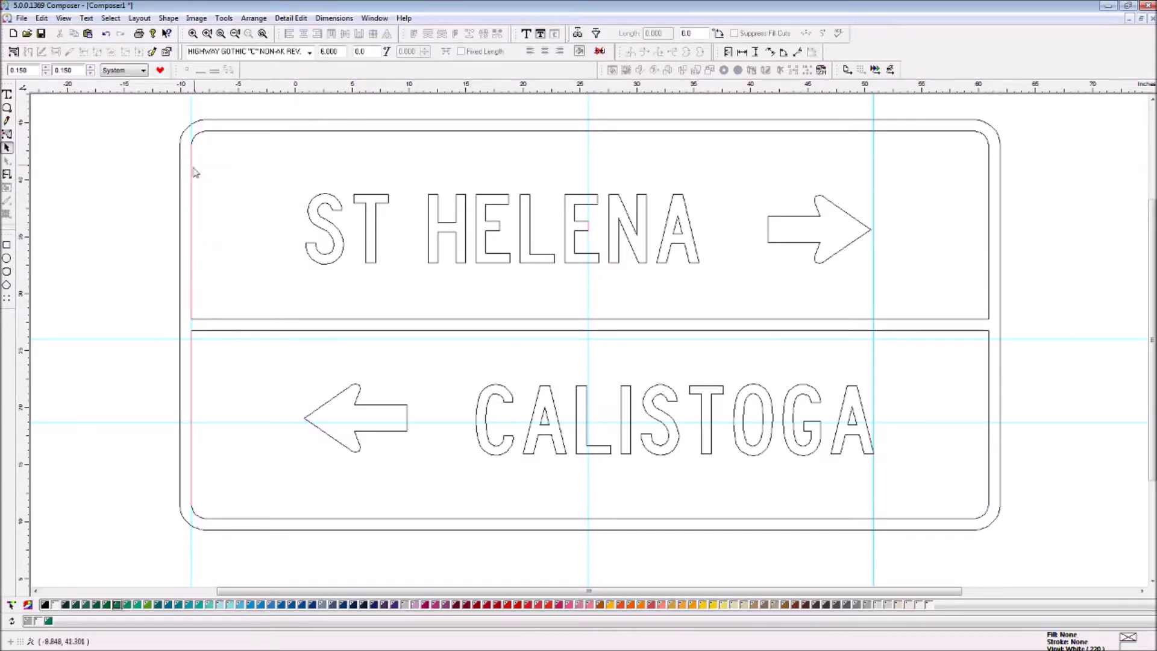
left_click_drag(279, 93, 289, 319)
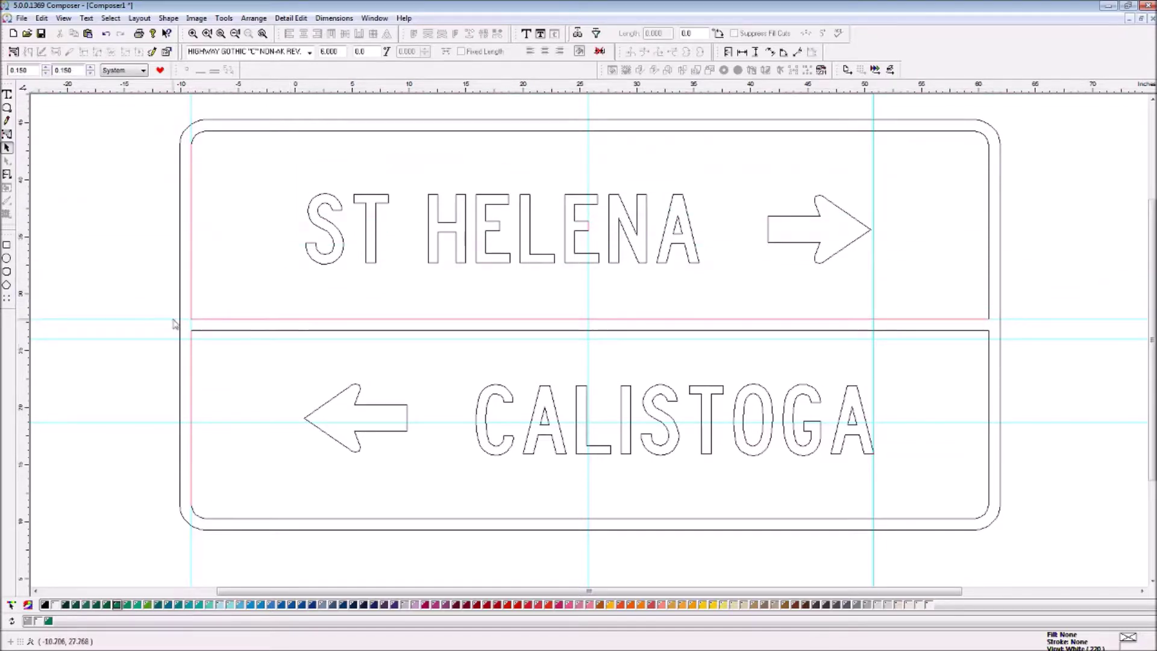
left_click_drag(168, 343, 171, 336)
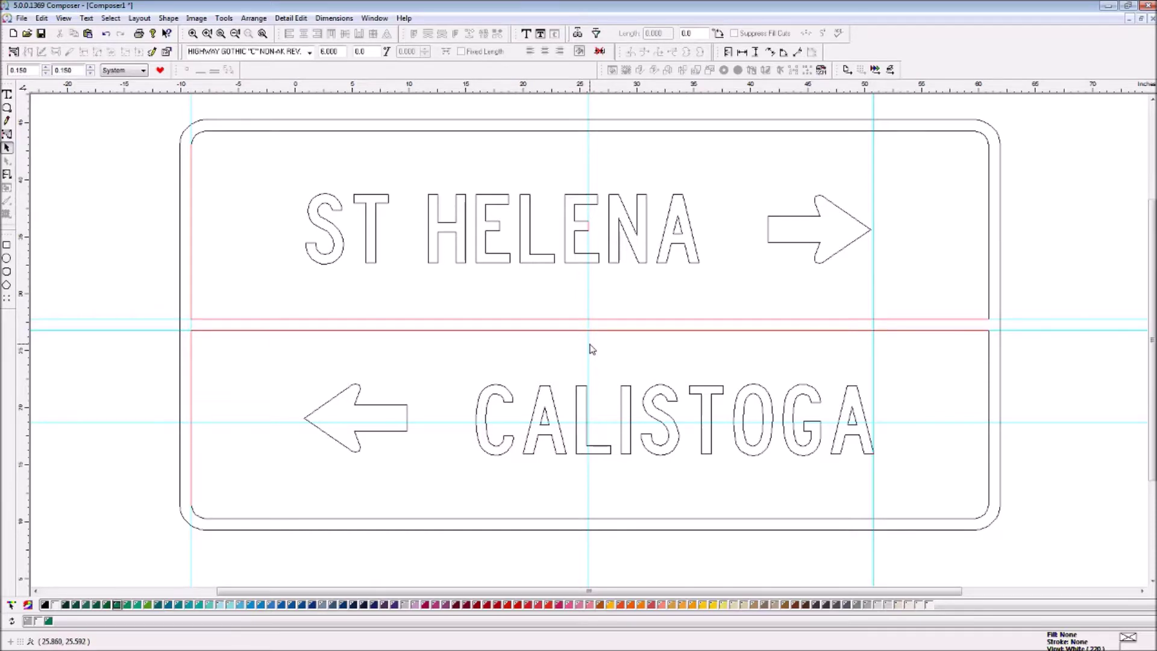
Center the upper panel with the "ST HELENA" text and arrow, nudge them together back to the guides, and preview the fill
left_click(929, 130)
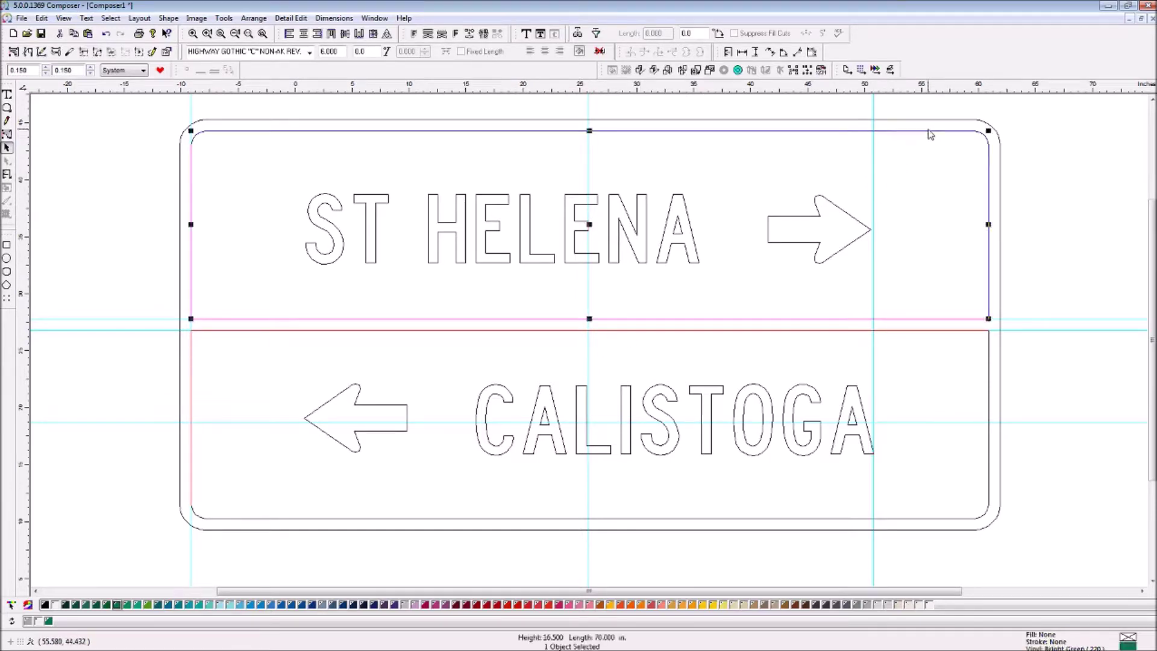
left_click(679, 205, "shift")
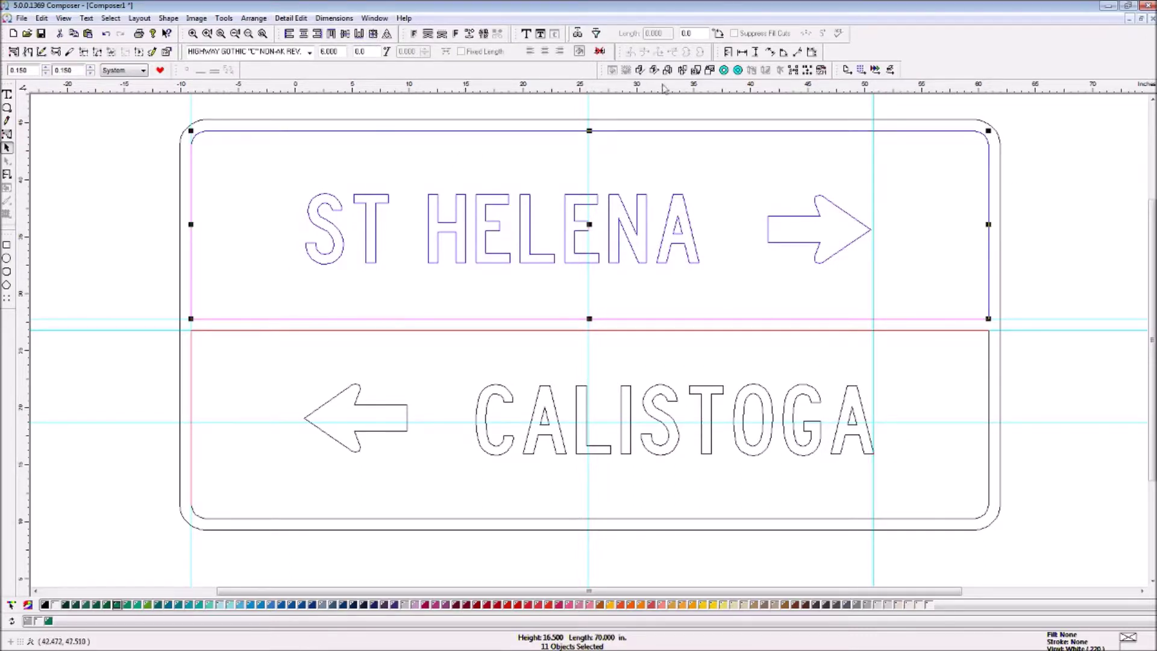
left_click(373, 35)
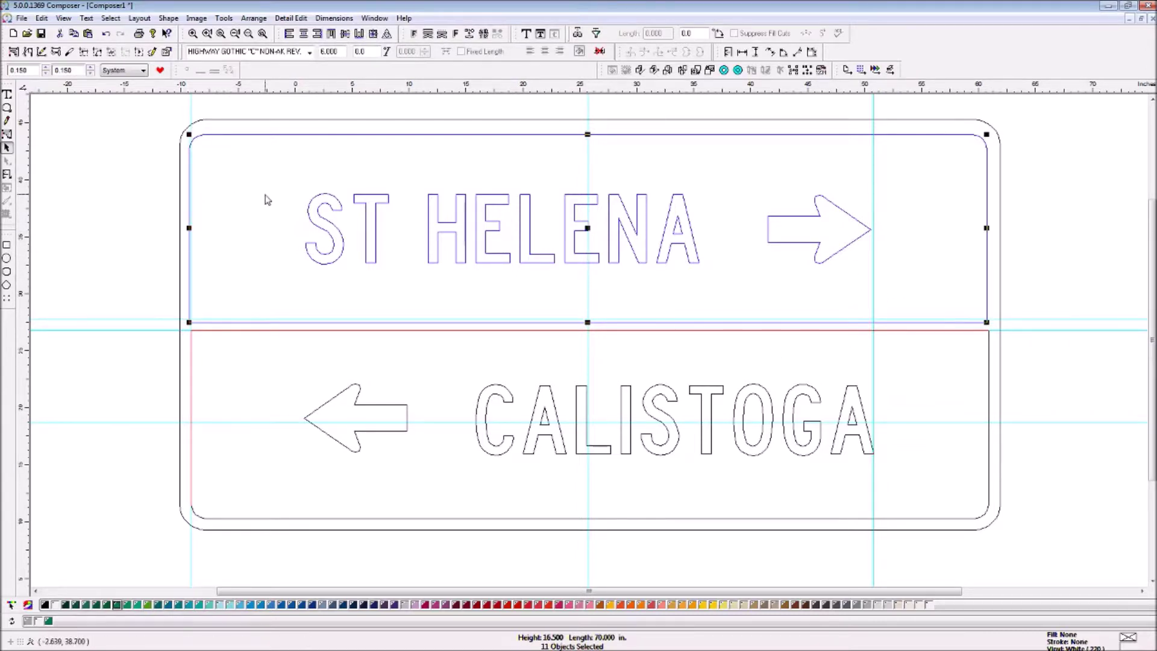
left_click(741, 166)
left_click(742, 135)
key("Right")
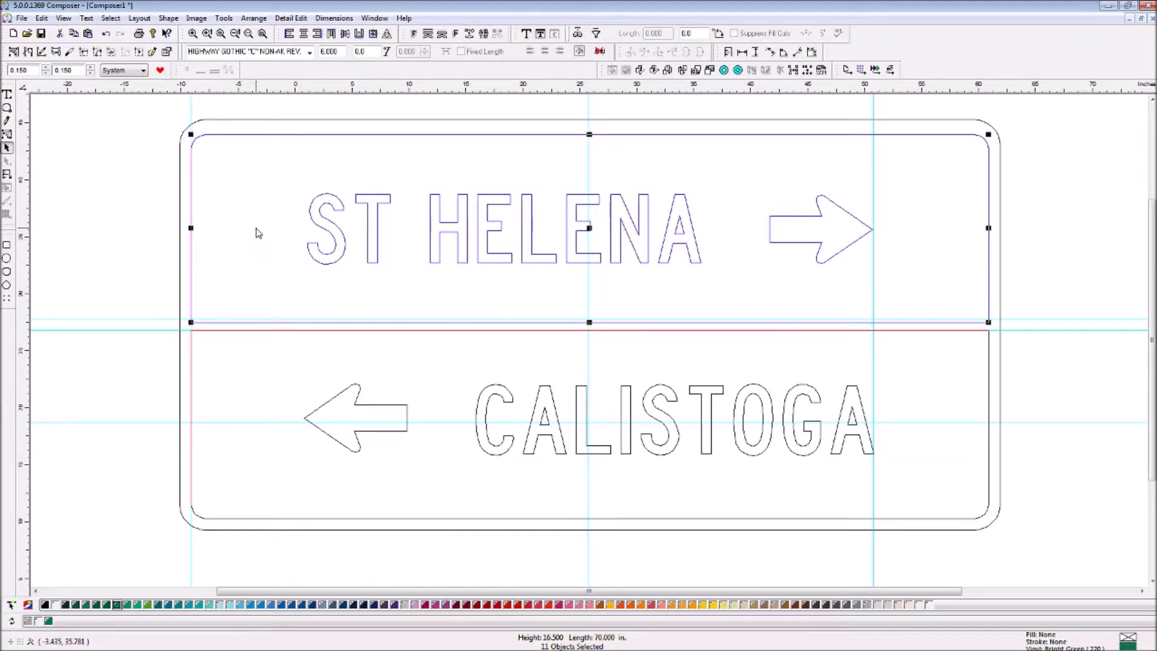
key("Up")
key("Up")
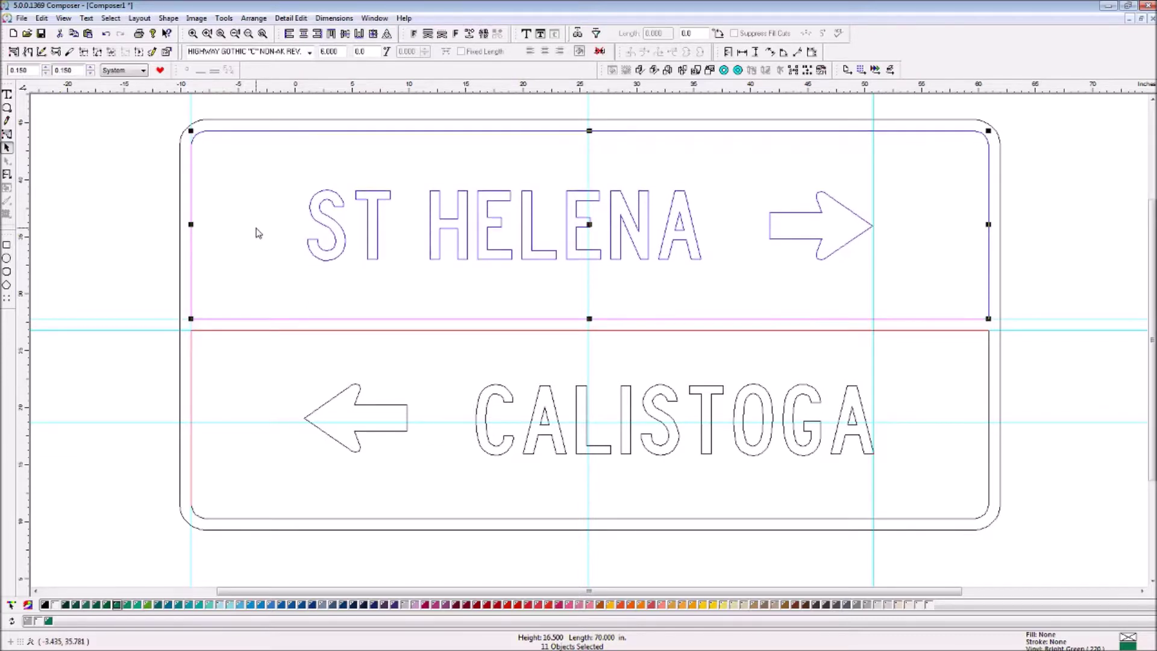
left_click(908, 201)
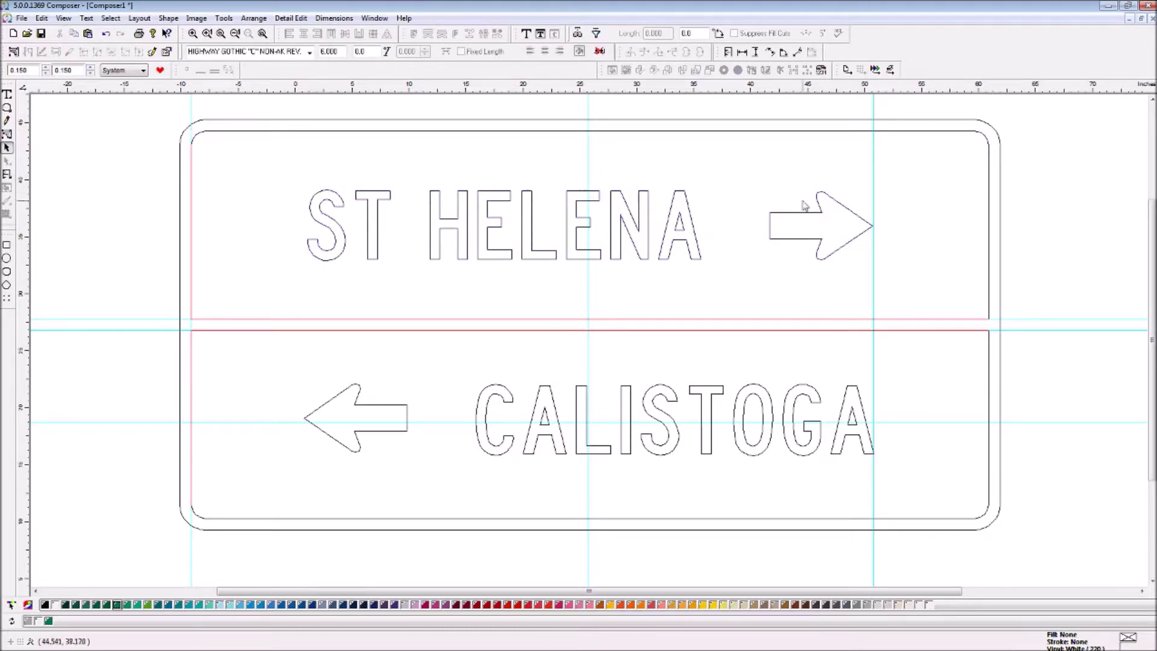
key("F4")
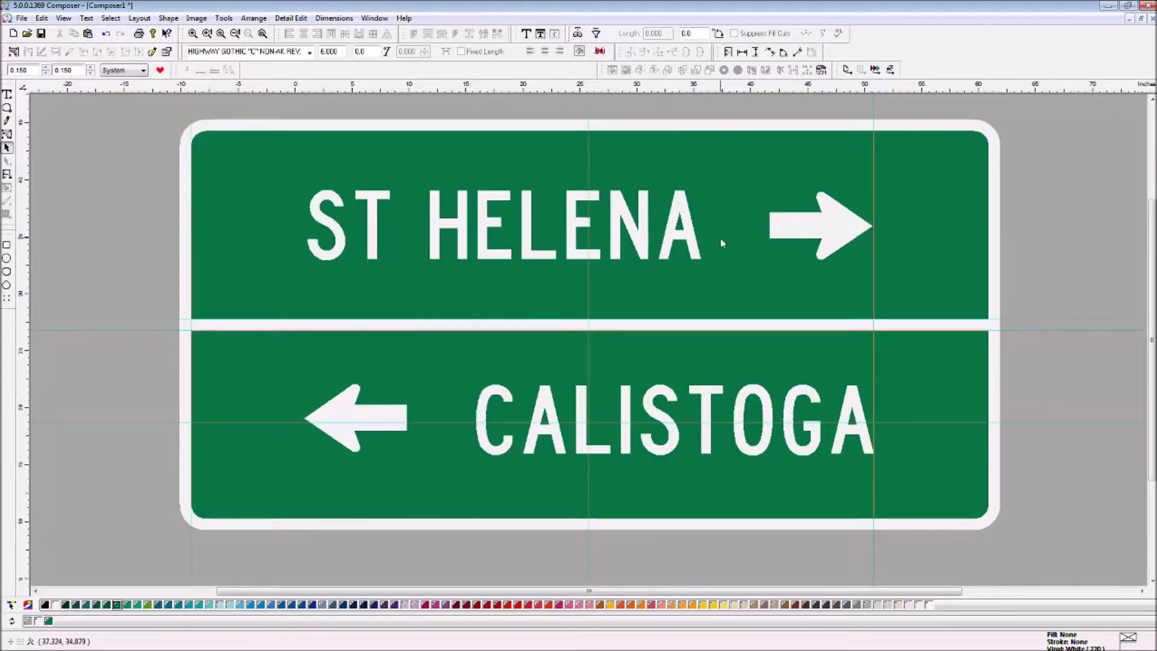
key("F4")
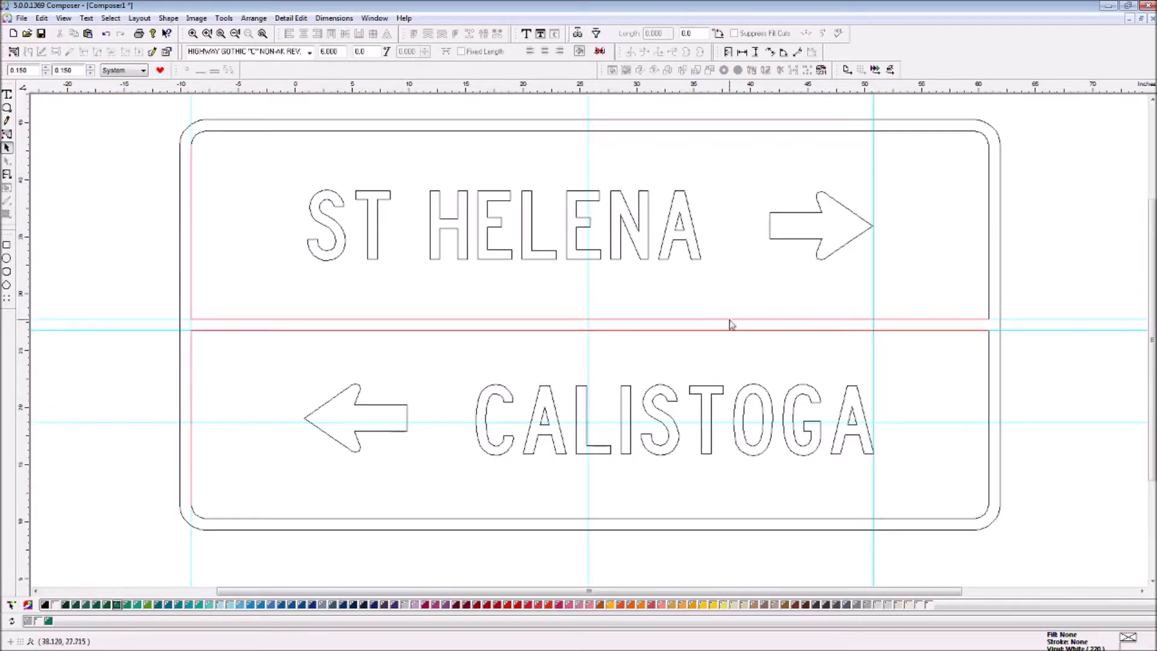
Center the lower panel with the "CALISTOGA" text and arrow, and nudge them together down and right to the guides
left_click(988, 407)
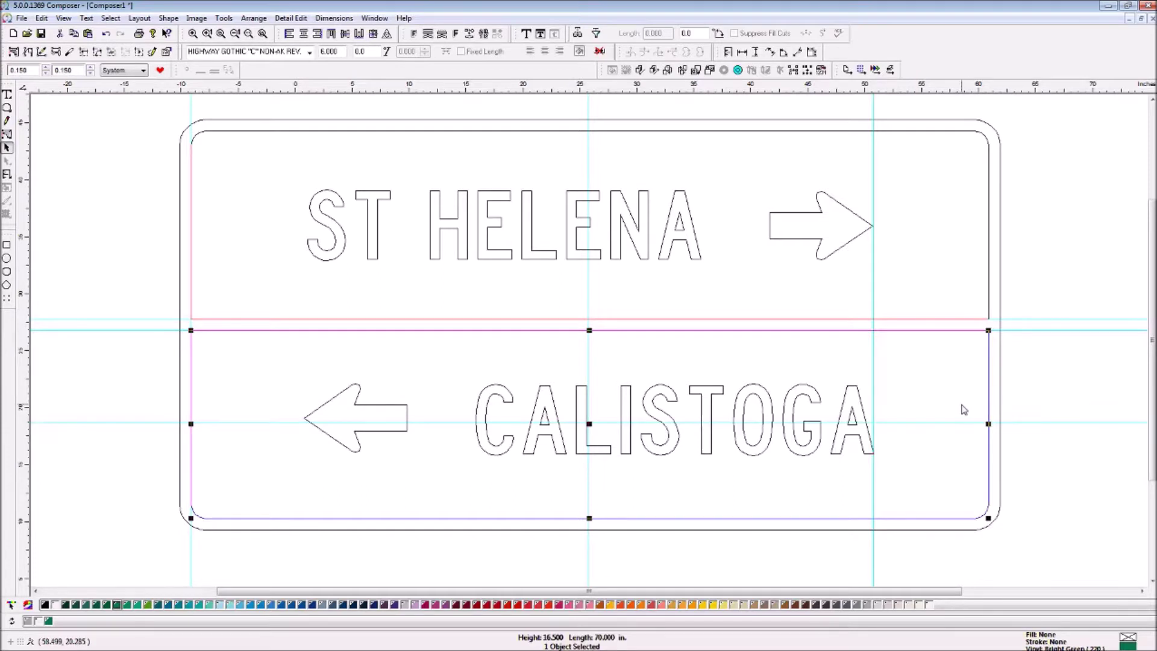
left_click(546, 388, "shift")
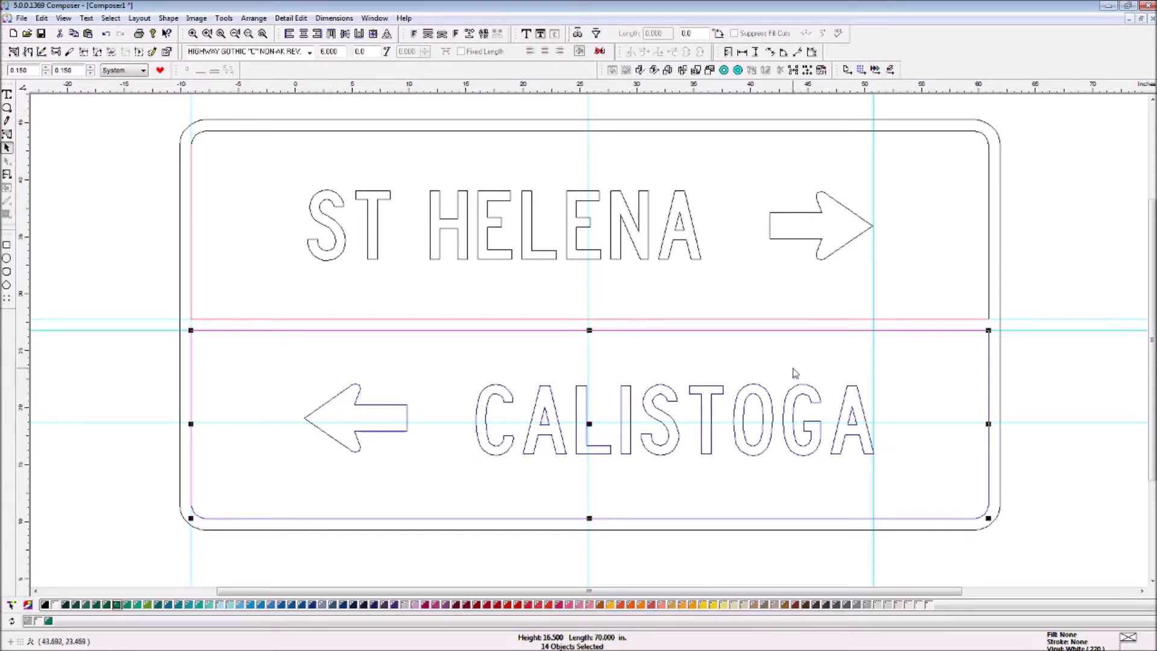
left_click(371, 35)
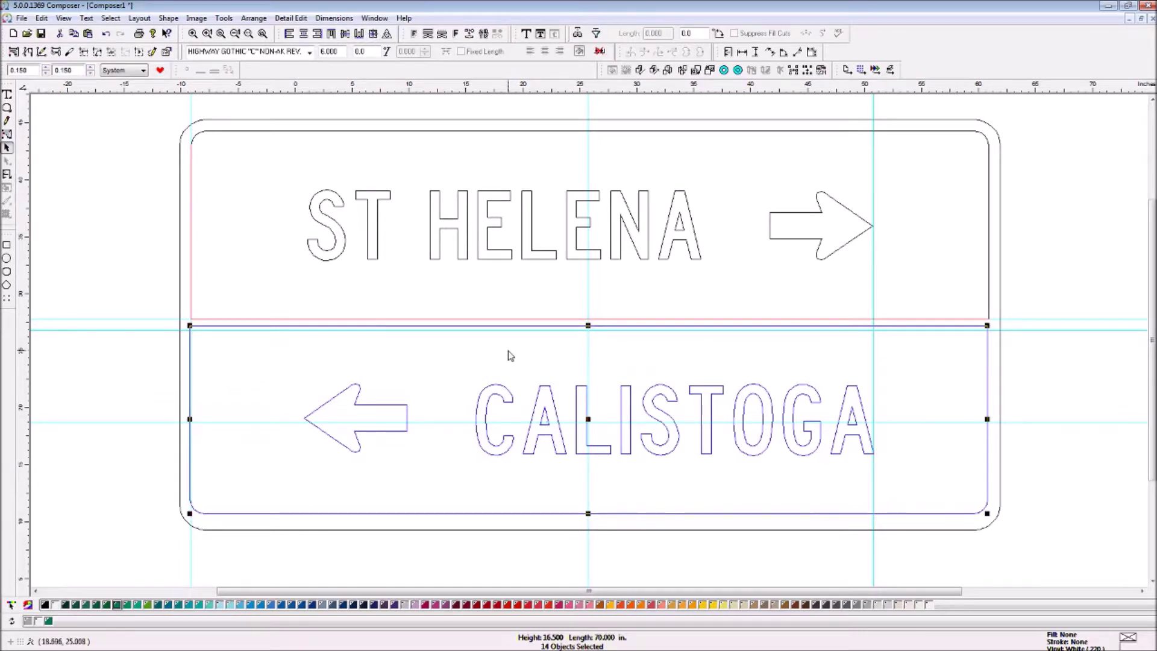
key("Down")
key("Down")
key("Down")
key("Down")
key("Down")
key("Down")
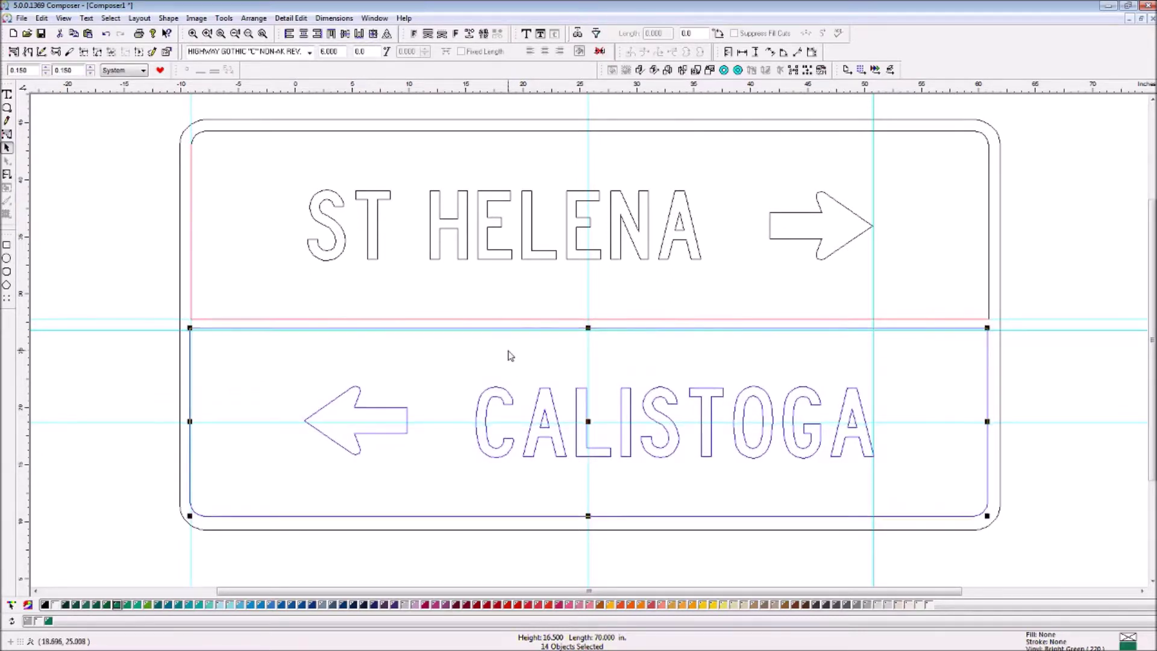
key("Down")
key("Down")
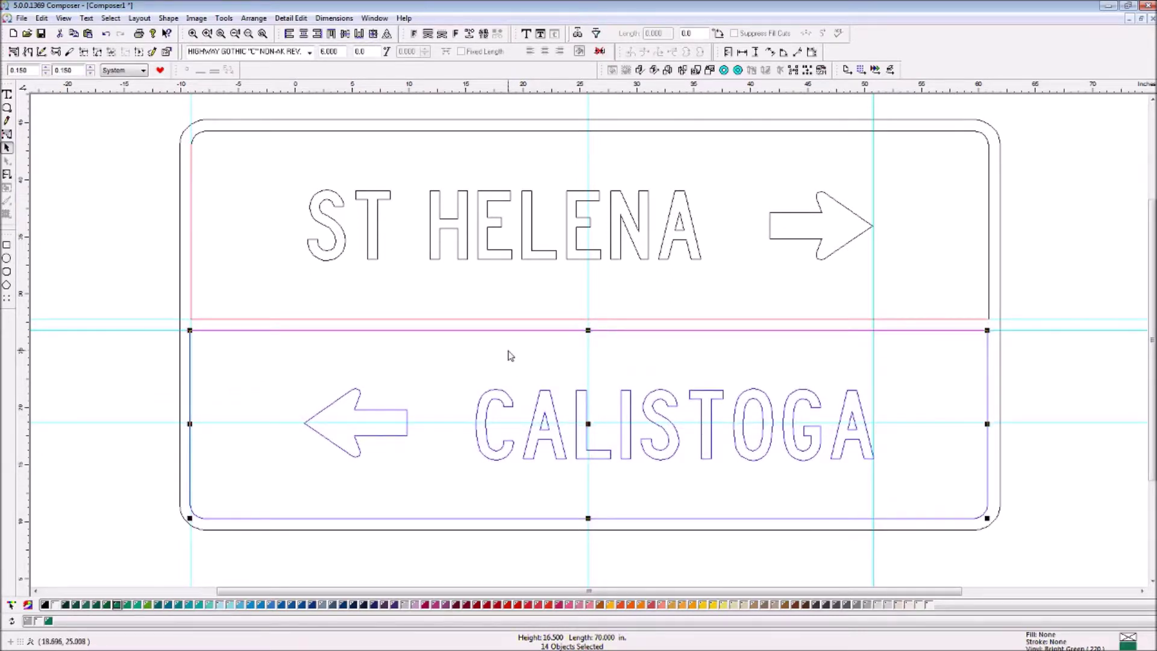
key("Right")
key("Right")
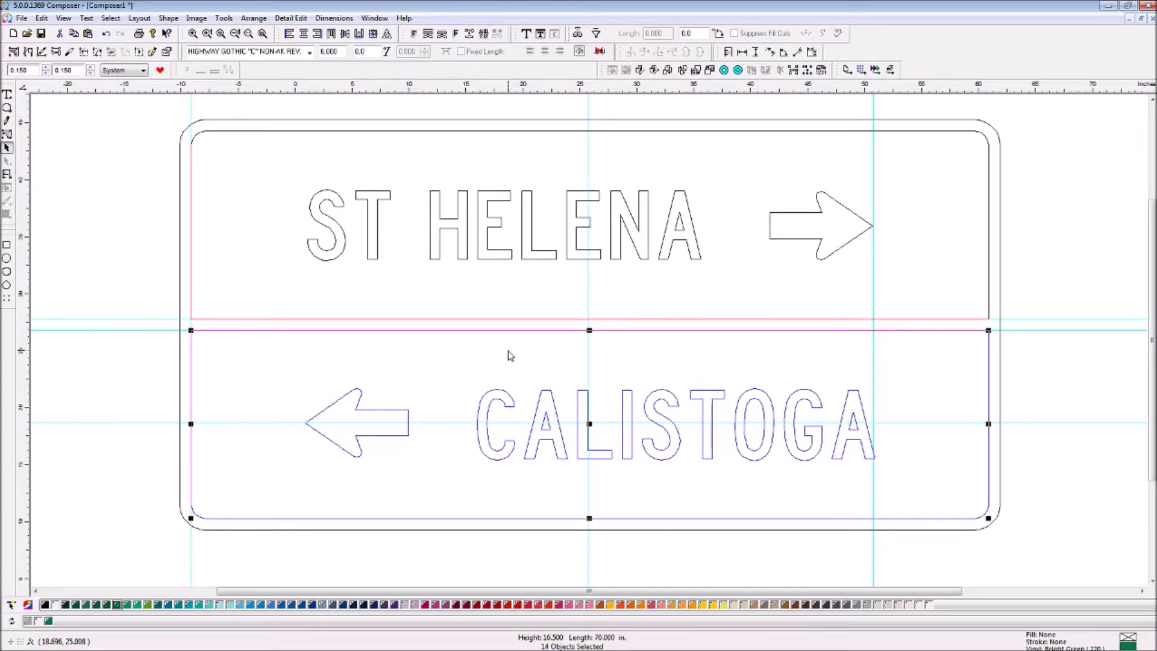
left_click(923, 388)
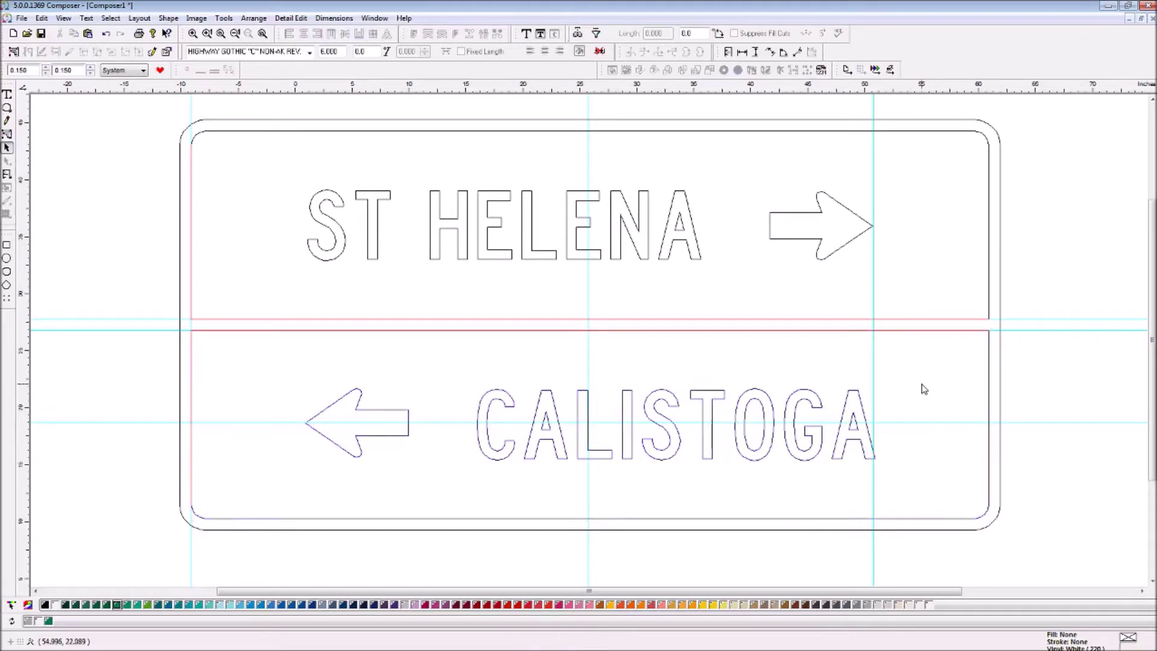
Remove all horizontal and vertical guides from the layout and preview the filled sign
left_click_drag(1094, 319, 1059, 67)
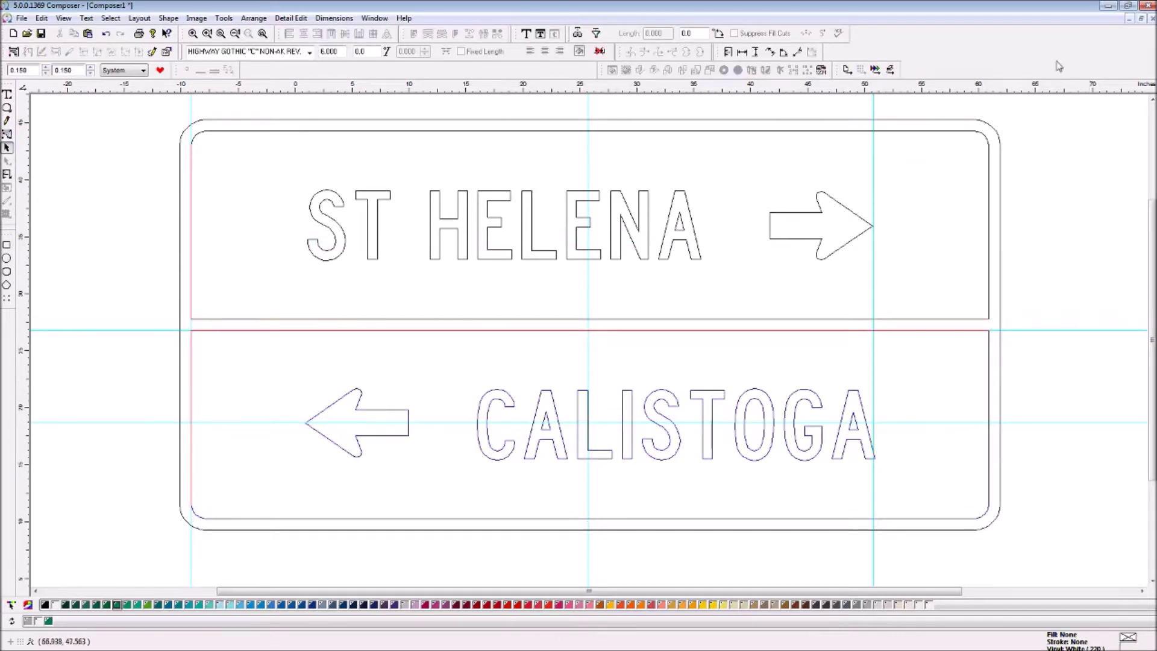
left_click_drag(1078, 330, 1047, 68)
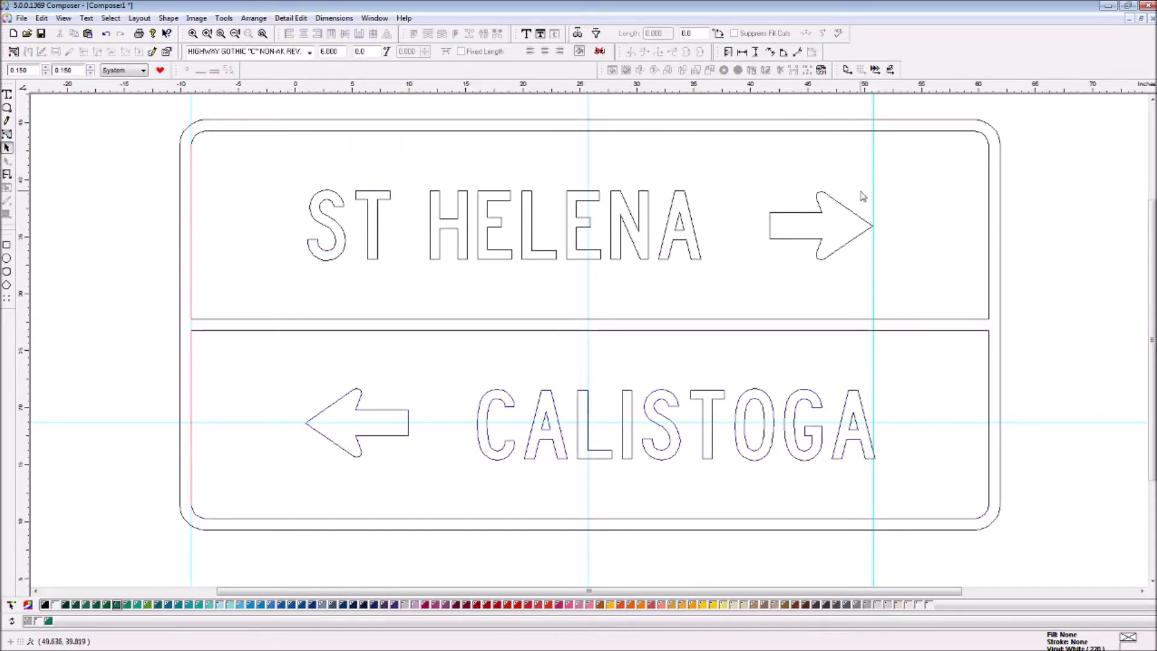
left_click_drag(874, 171, 24, 300)
left_click_drag(144, 422, 143, 622)
left_click_drag(191, 573, 22, 573)
left_click_drag(591, 559, 1151, 499)
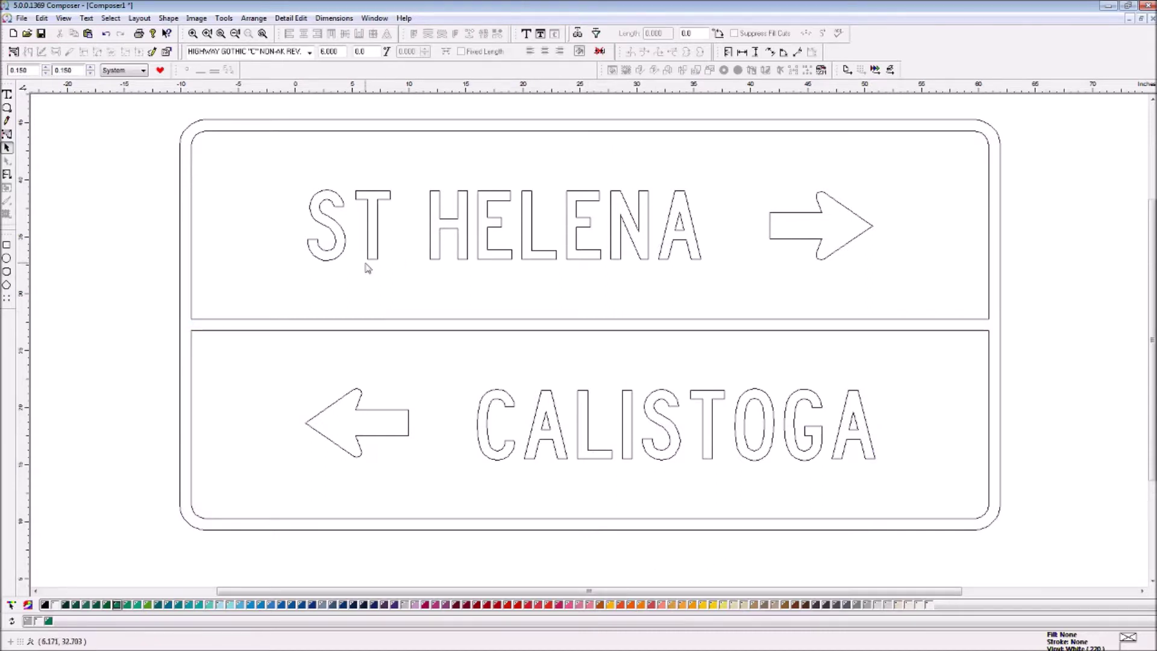
key("F9")
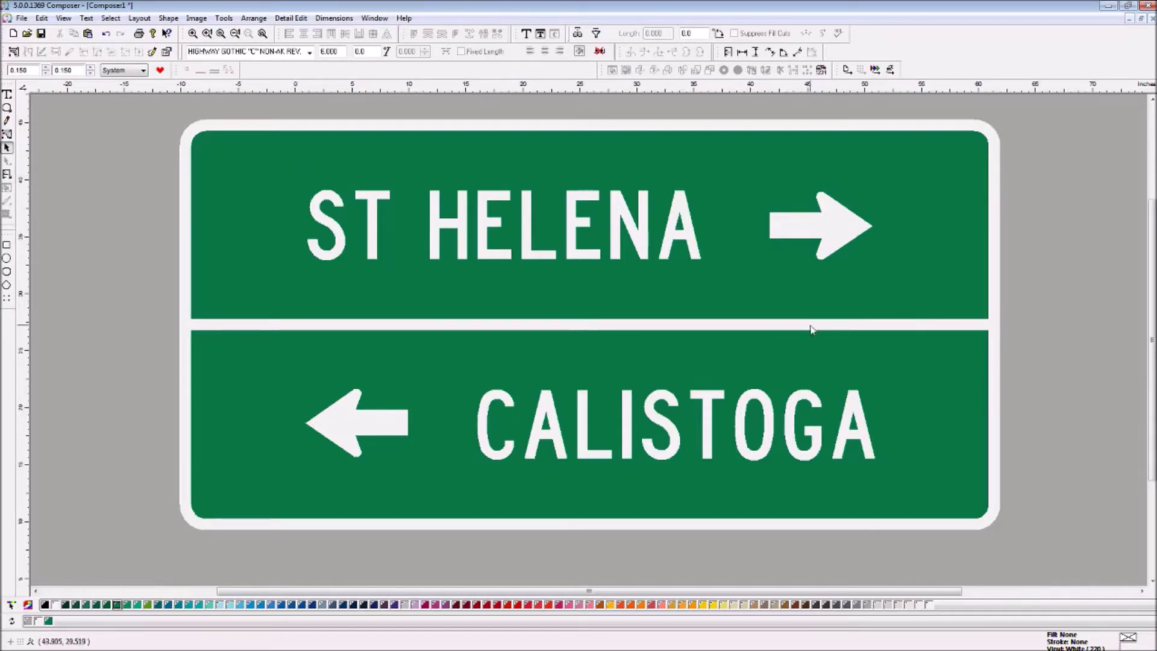
key("F9")
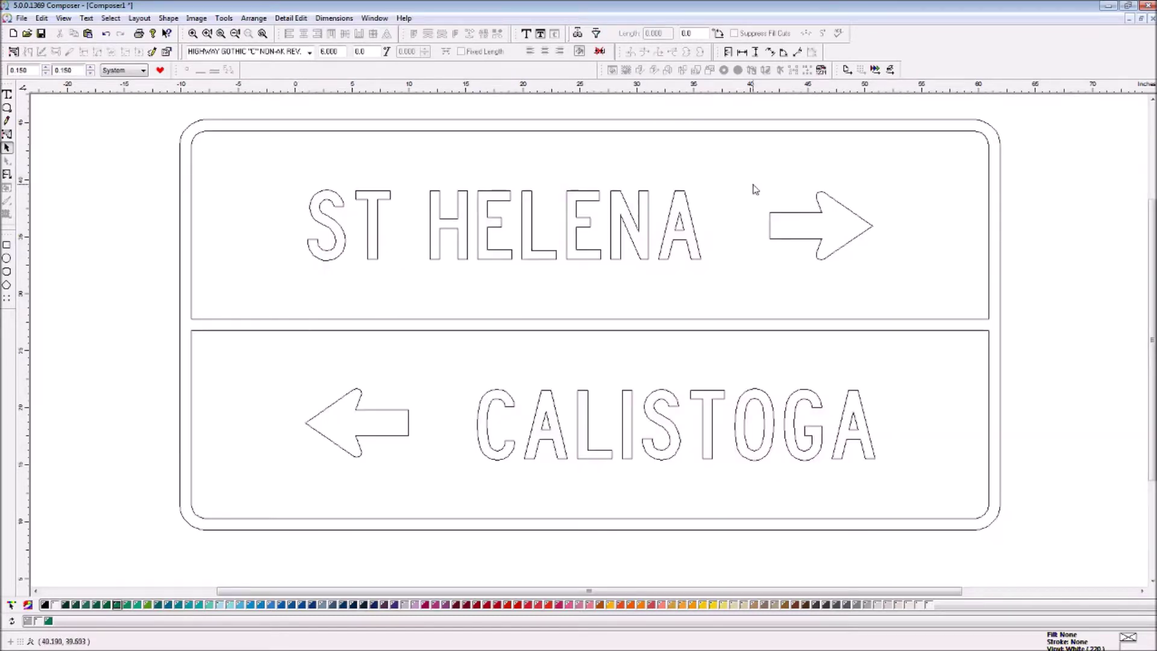
Group the upper and lower panels together with their text and arrows, and preview the filled sign before returning to outlines
left_click(922, 131)
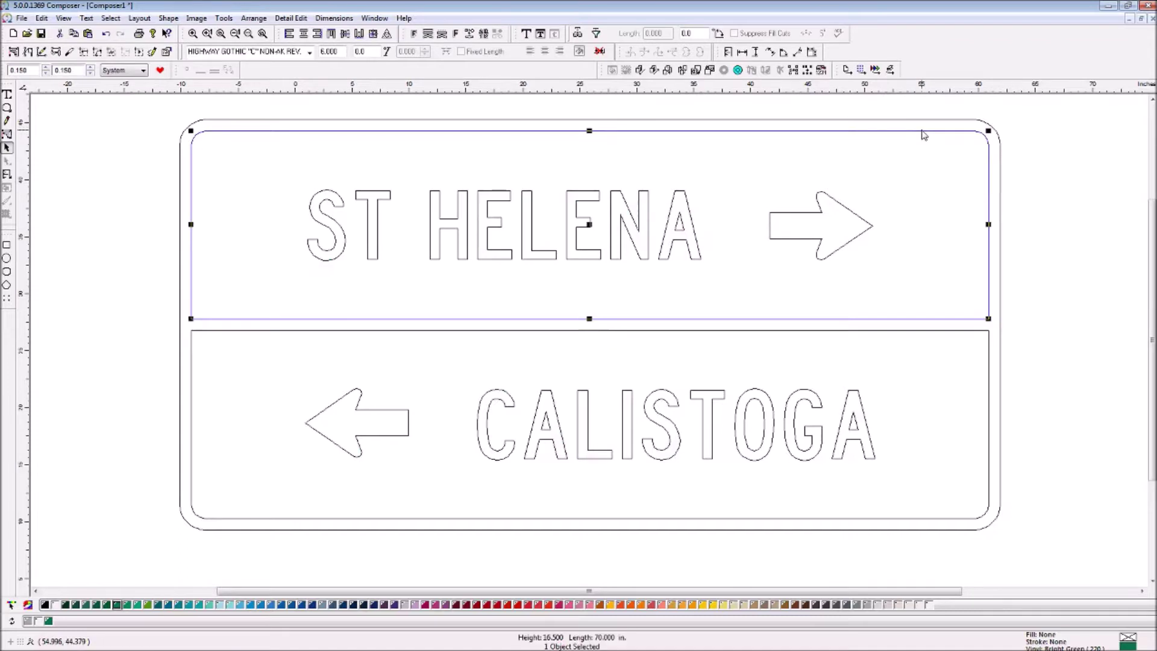
left_click(952, 330, "shift")
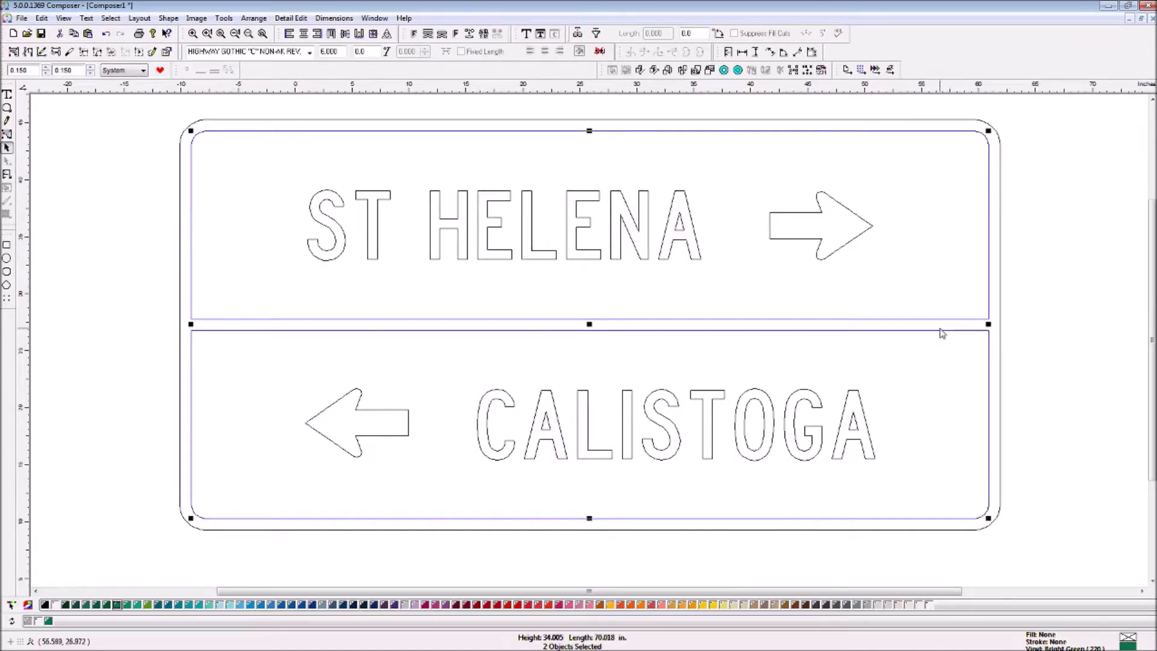
left_click(856, 243, "shift")
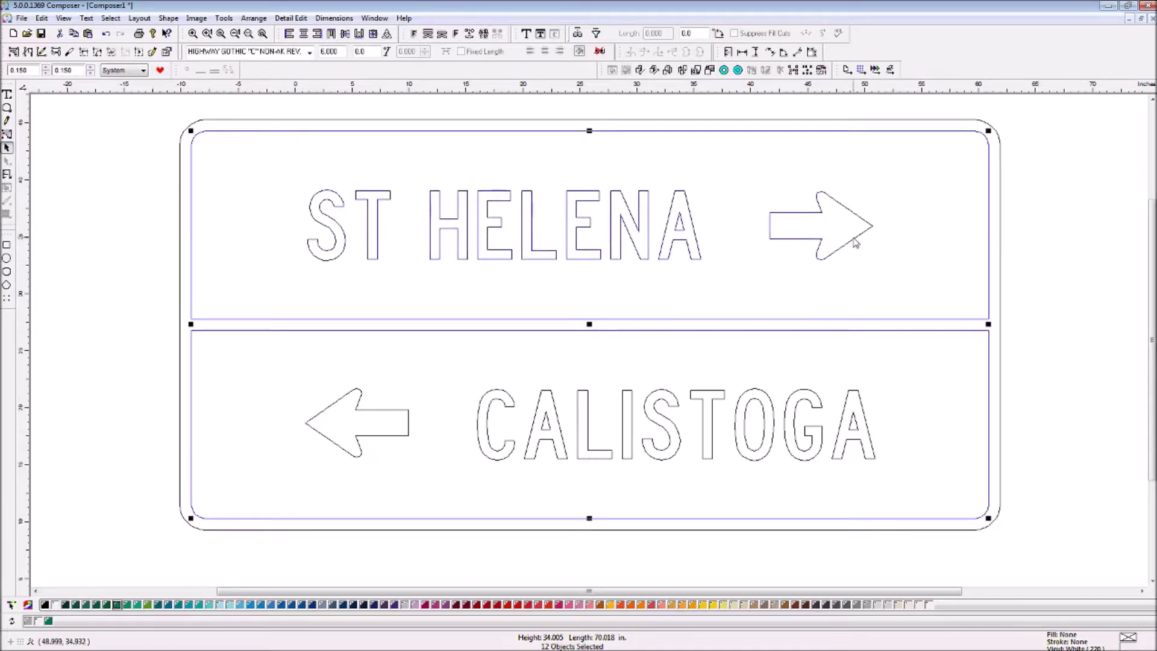
left_click(862, 404, "shift")
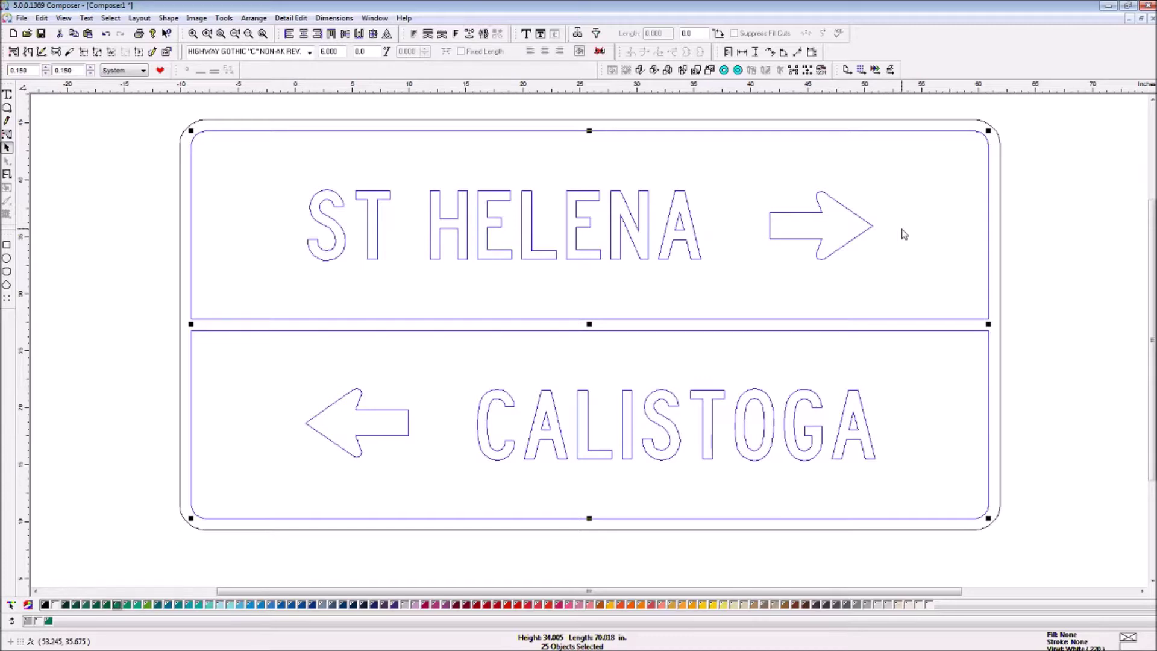
left_click(173, 248)
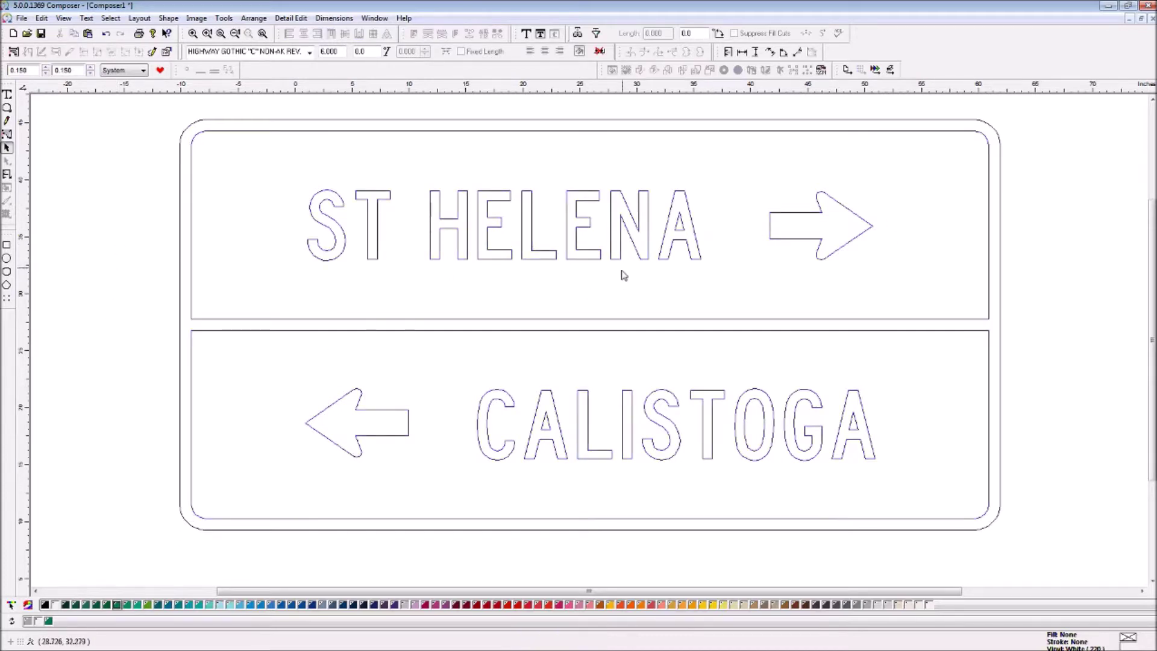
left_click(620, 252)
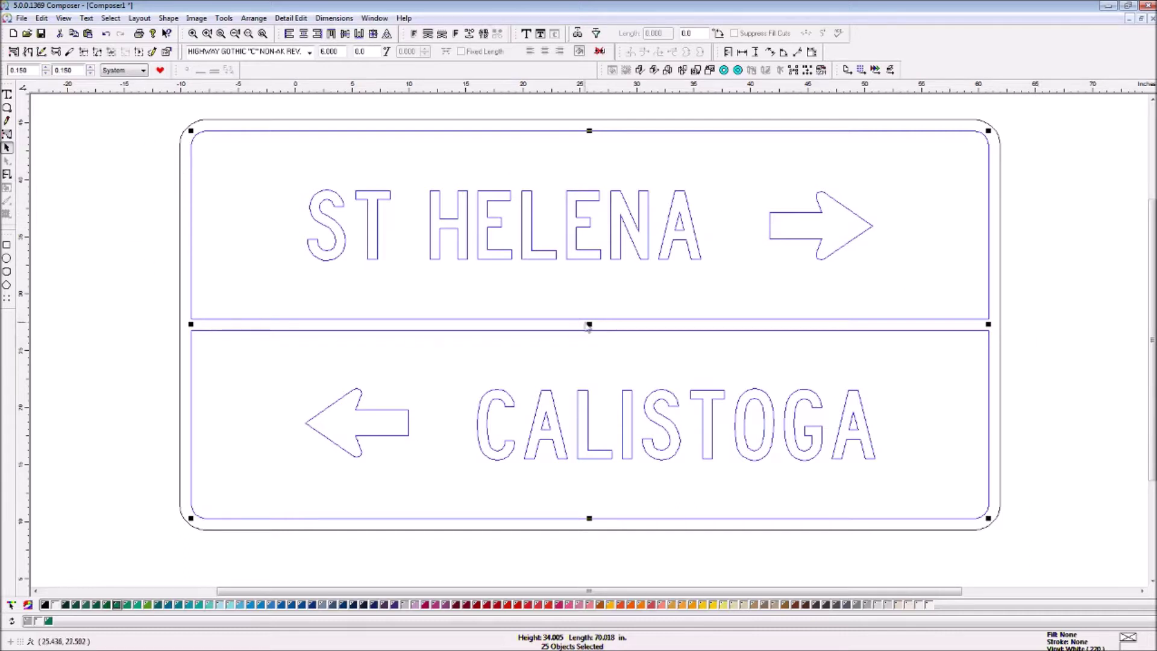
left_click(140, 228)
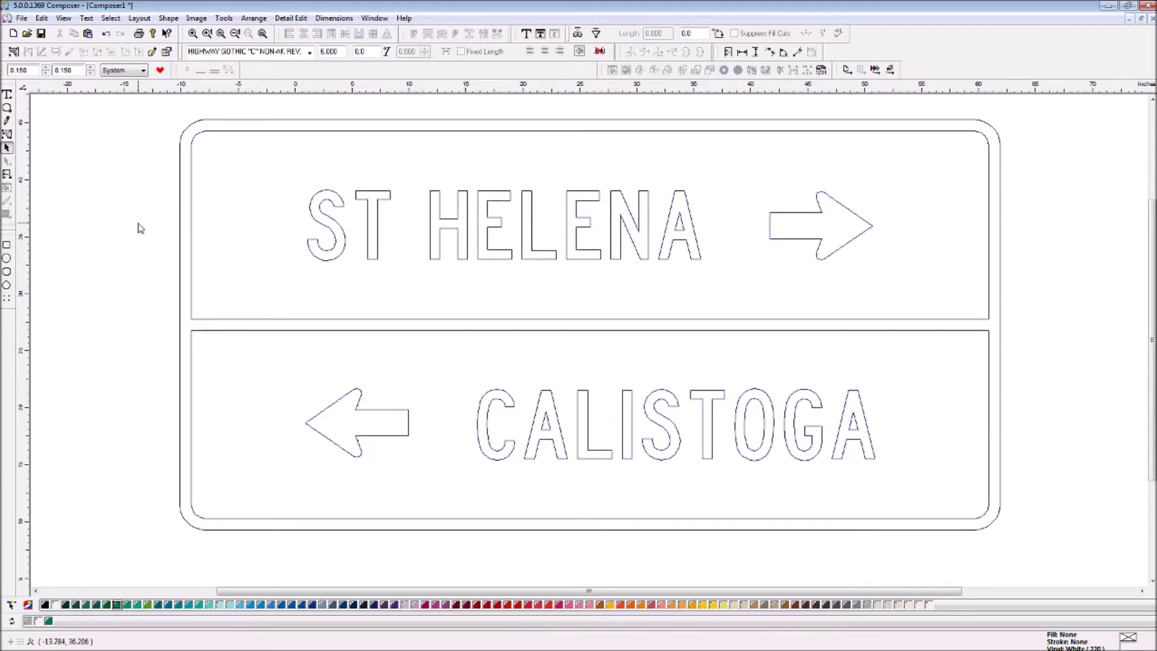
key("F9")
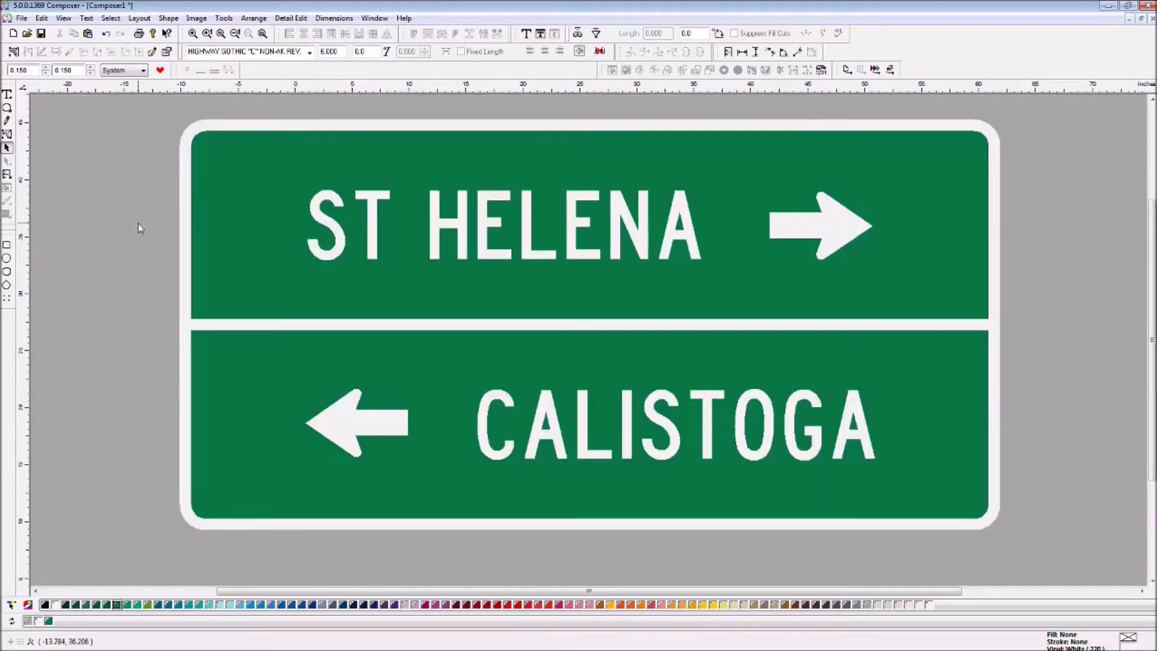
key("F9")
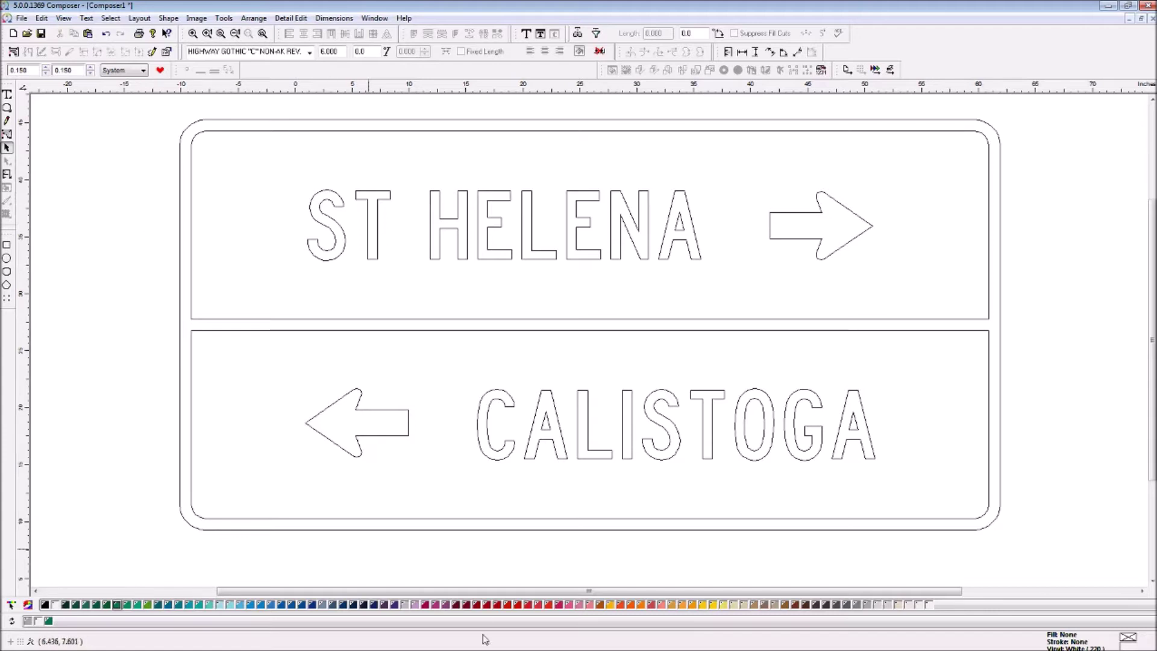
Output only the grouped panels, text and arrows to GspPlot, dismiss its start-up messages, and move the plot window clear of the sign
left_click(508, 130)
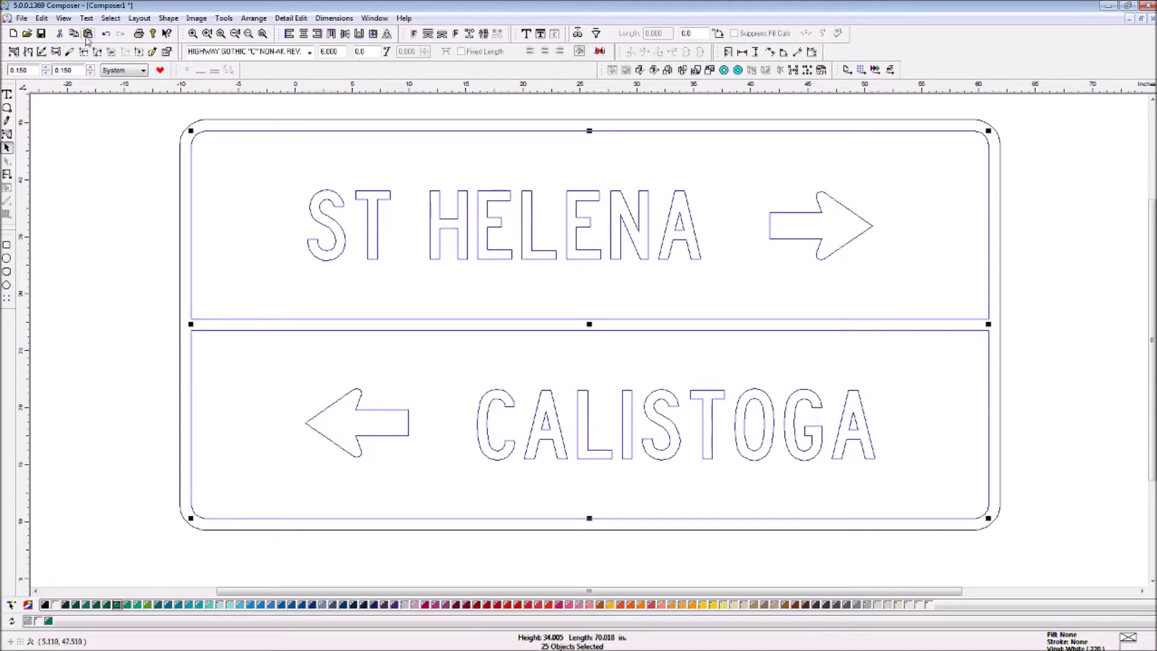
left_click(22, 18)
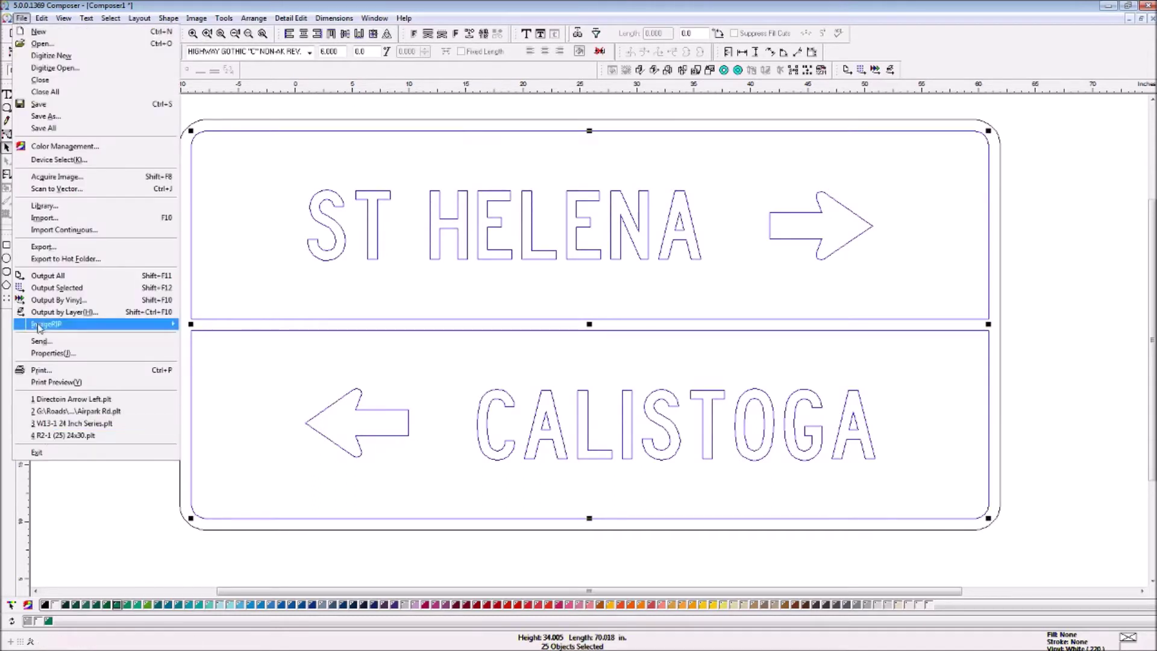
left_click(65, 292)
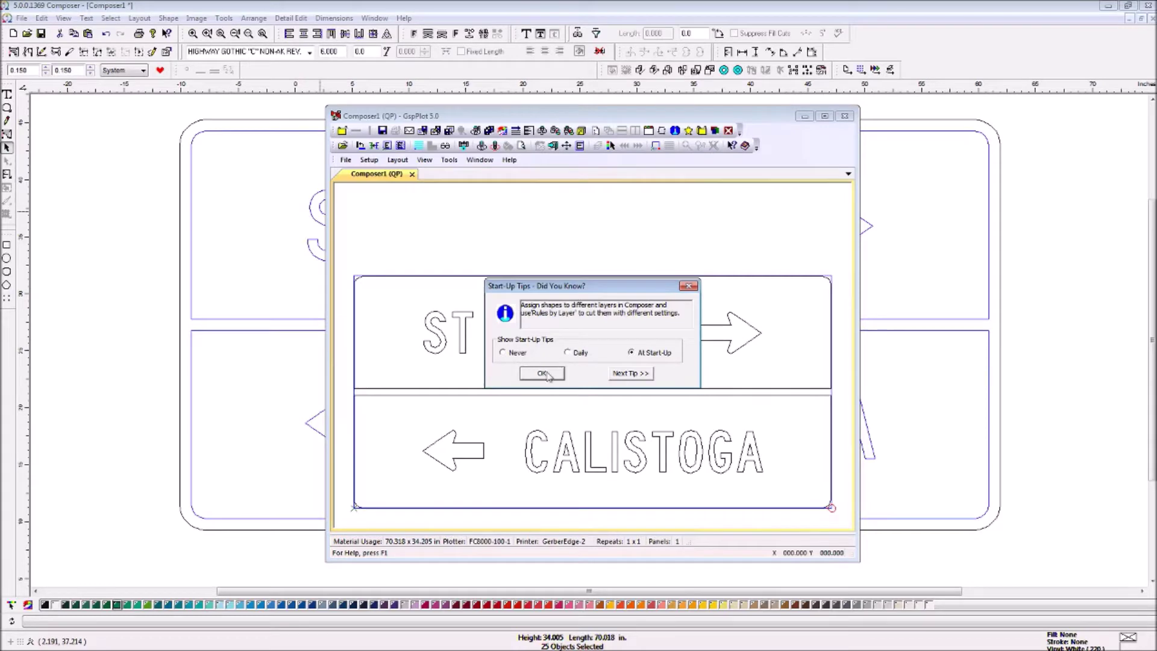
left_click(543, 374)
left_click(526, 350)
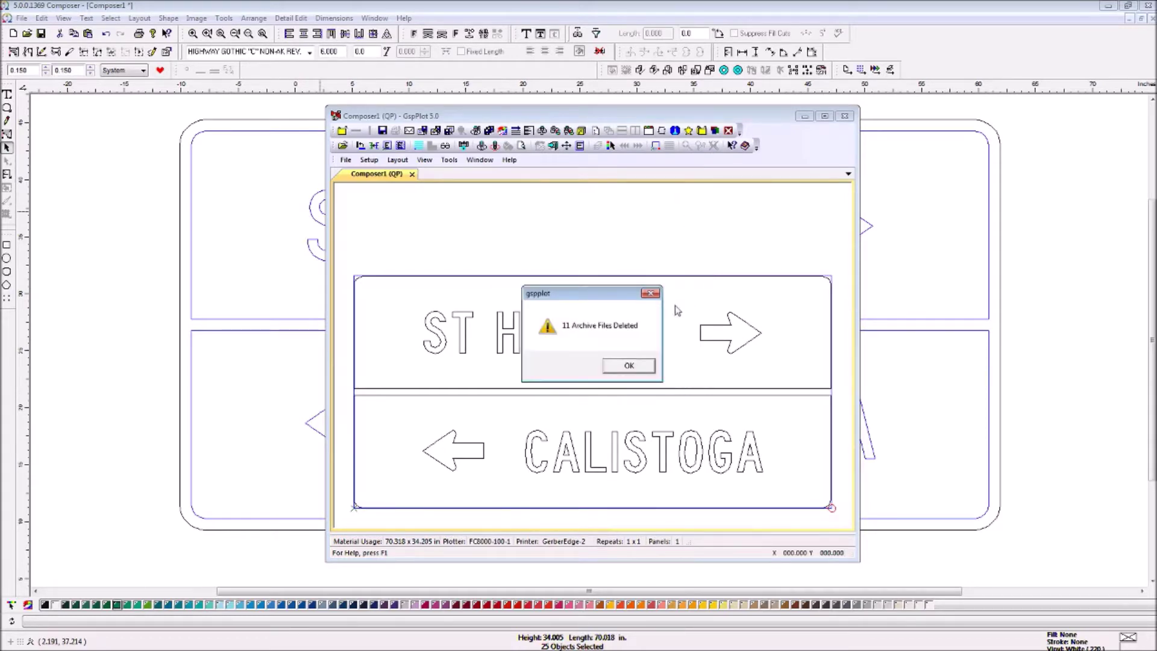
left_click(638, 364)
left_click_drag(758, 112, 0, 144)
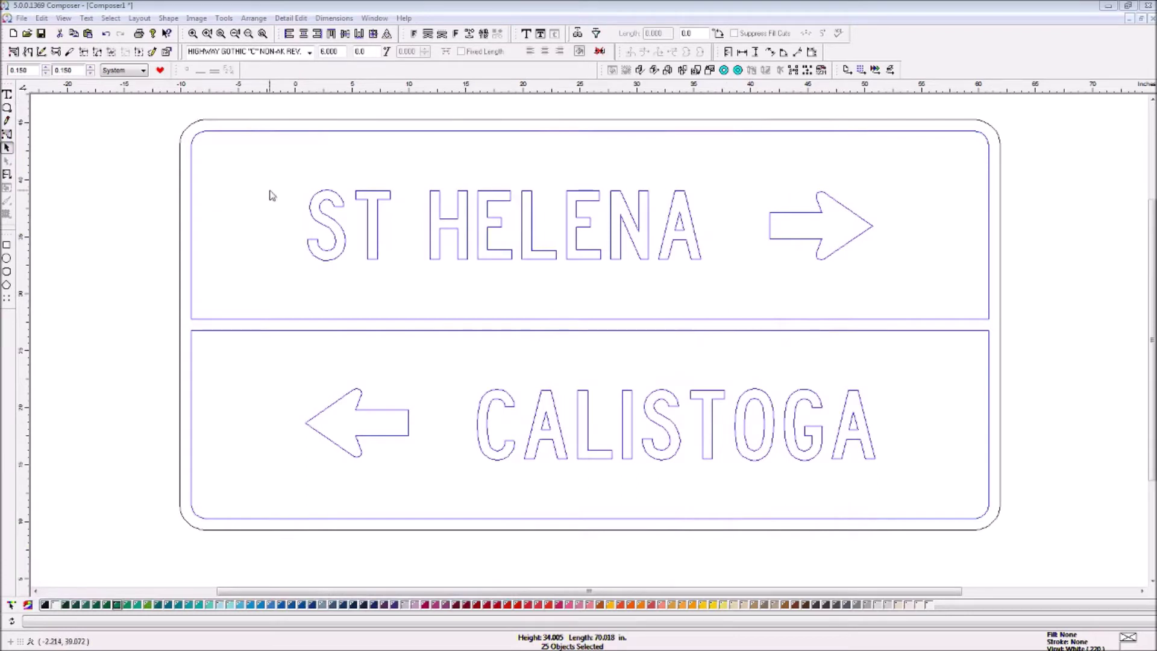
Deselect the group, view the sign filled with its colors, and return to the outline view
left_click(143, 232)
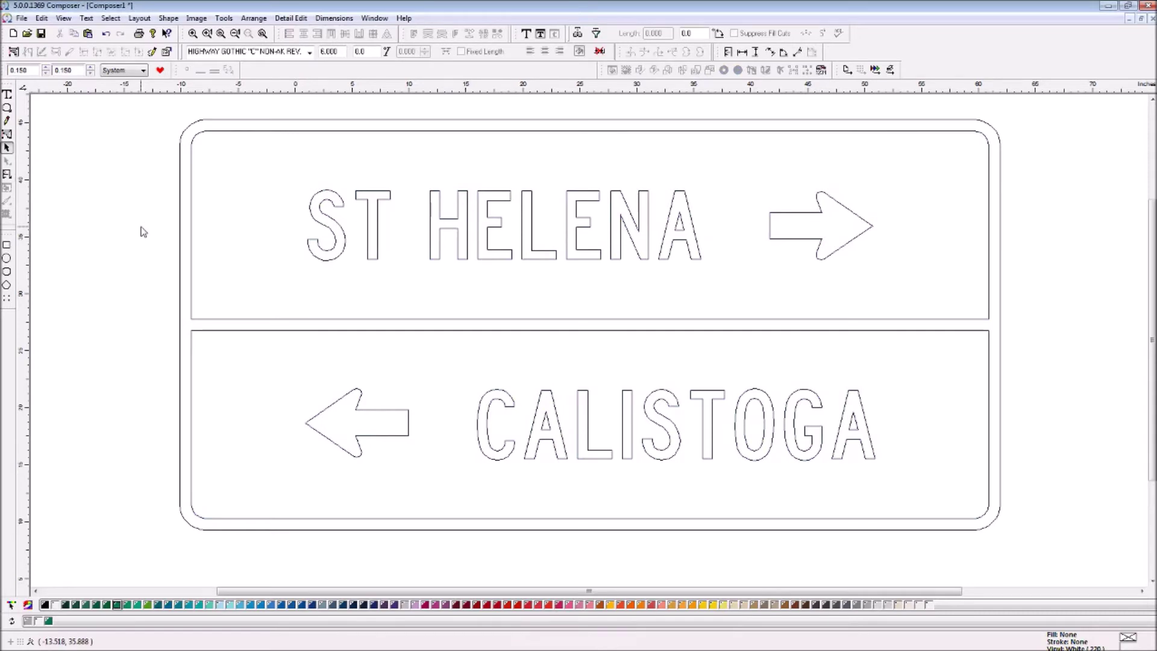
key("F9")
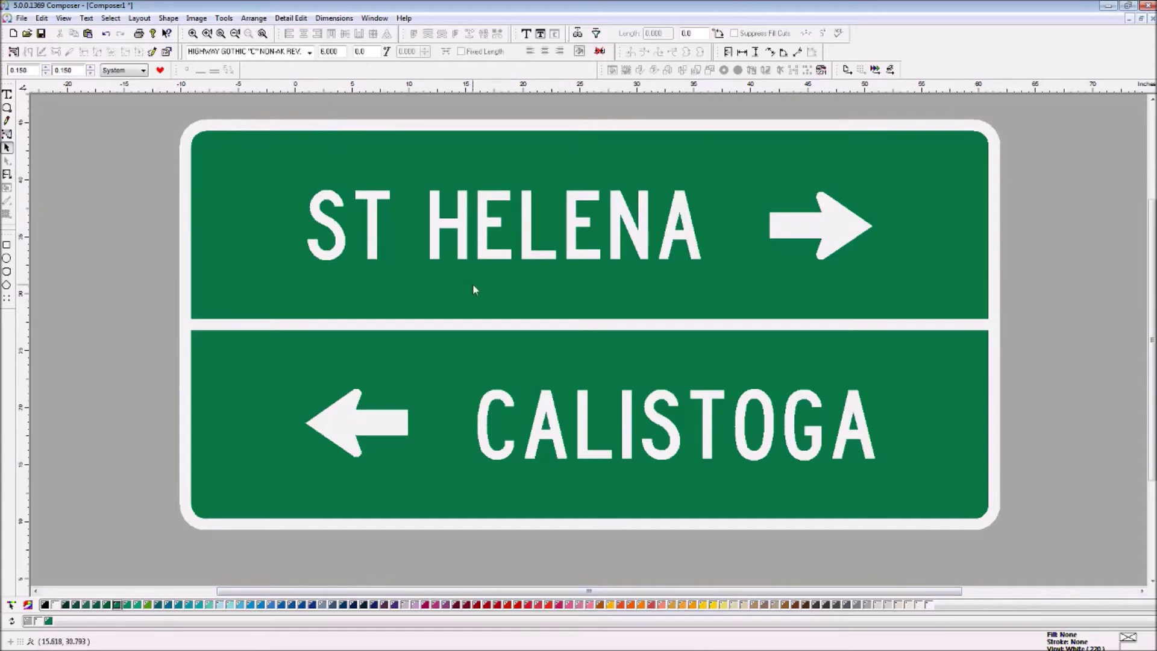
key("F9")
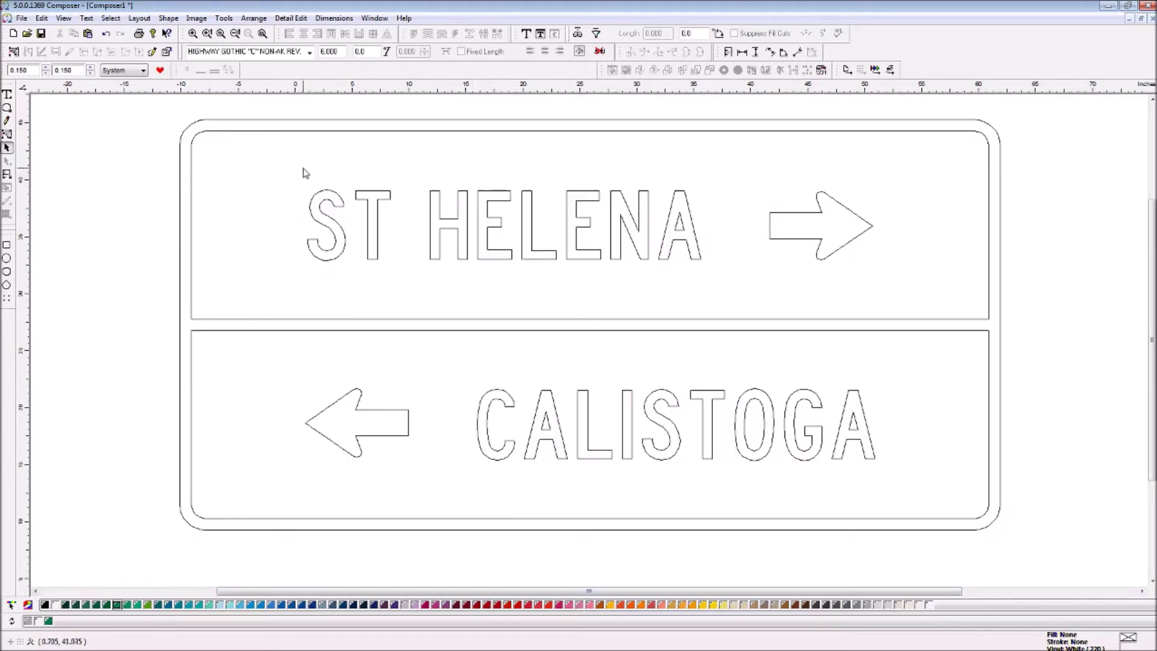
Select the grouped panels and switch off the rectangular border surrounding them in the GspPlot cut preview
left_click(329, 131)
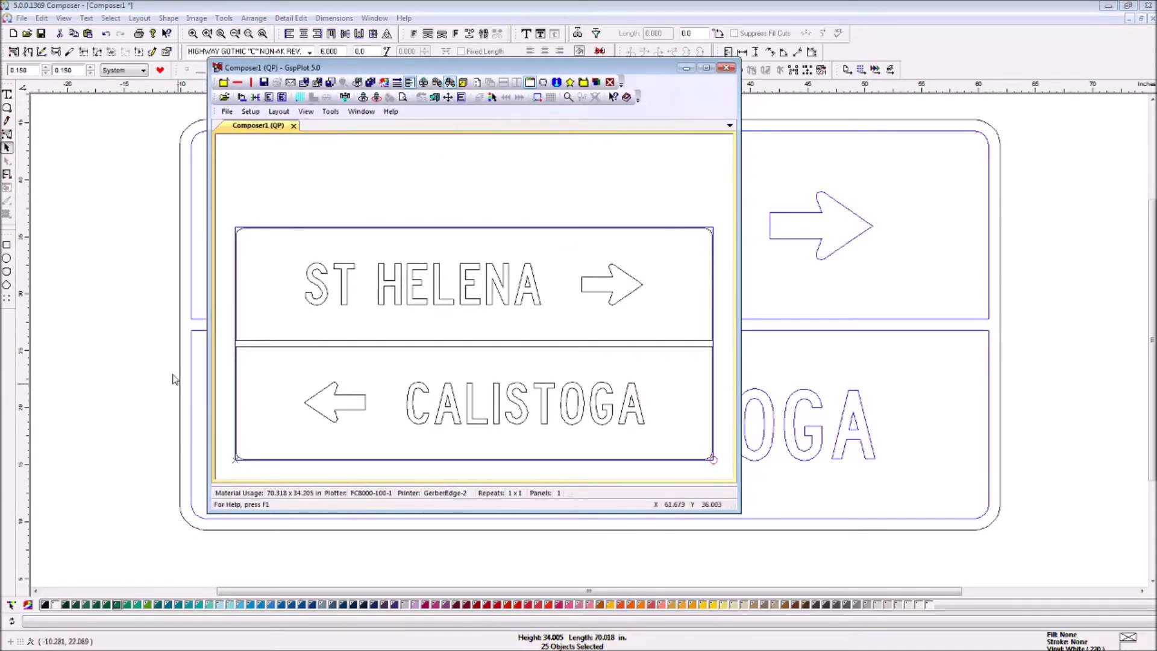
left_click(269, 98)
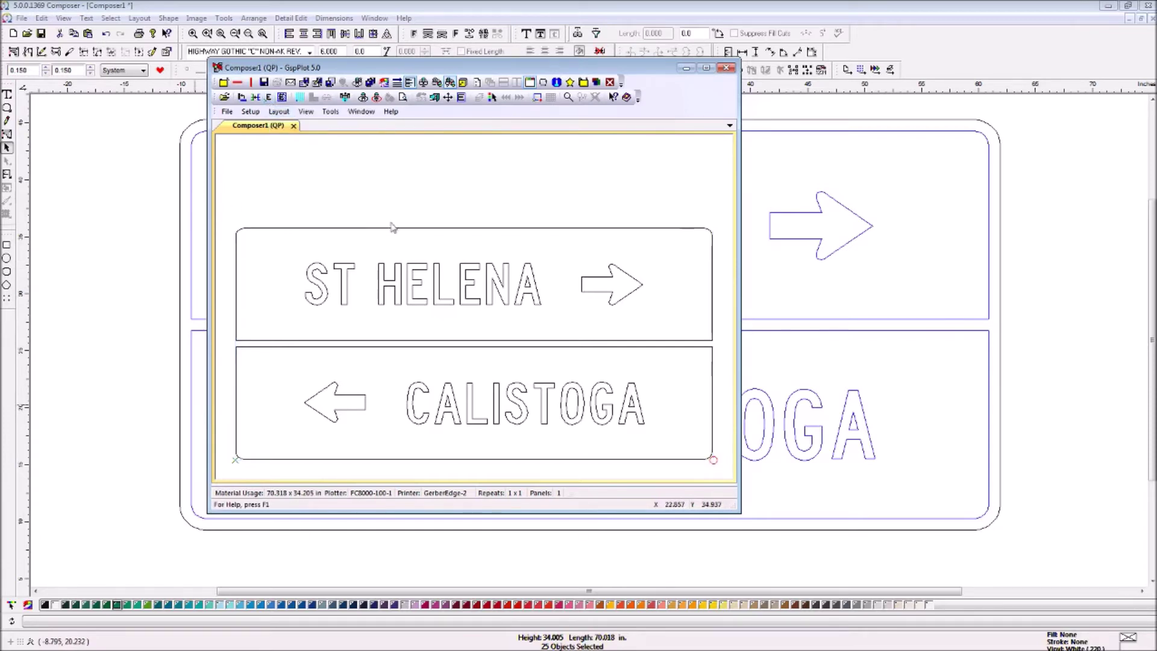